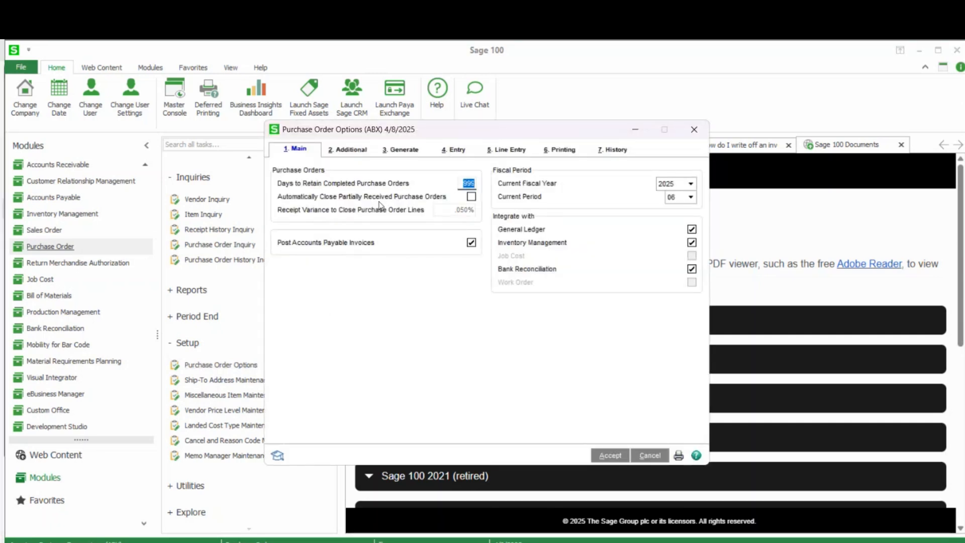
Review the Main, Additional, Entry and Line Entry settings in Purchase Order Options, including Allow Entry of Landed Cost, and close the options.
{"action": "left_click", "coordinate": [349, 148]}
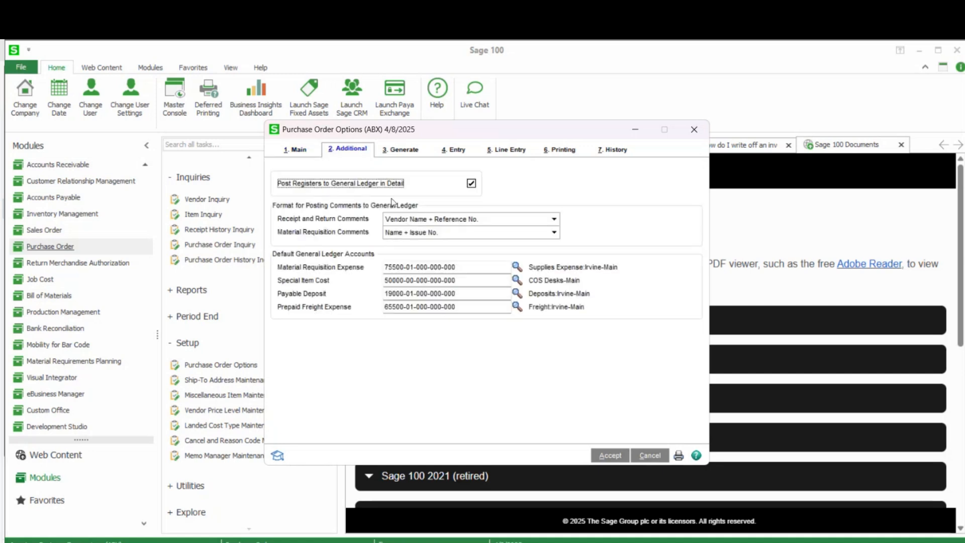
{"action": "left_click", "coordinate": [455, 150]}
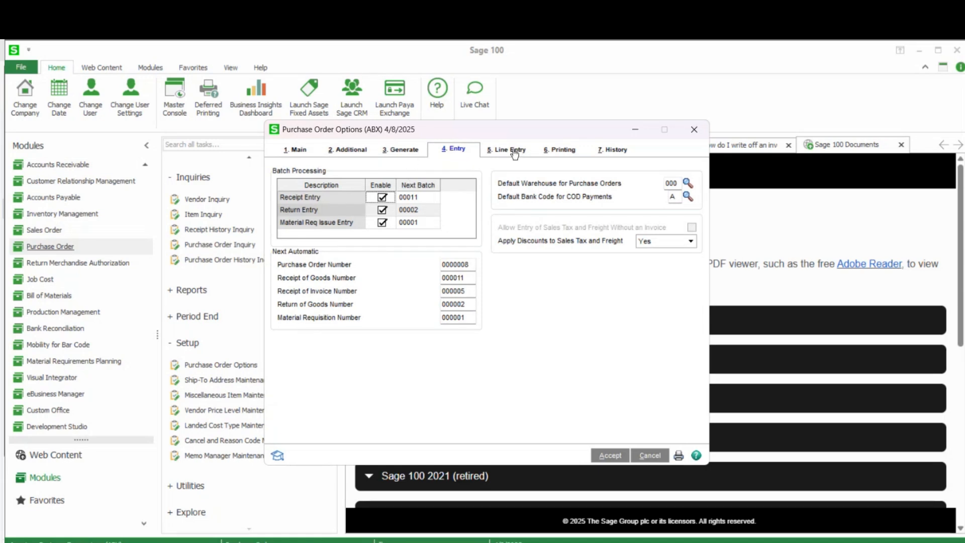
{"action": "left_click", "coordinate": [347, 151]}
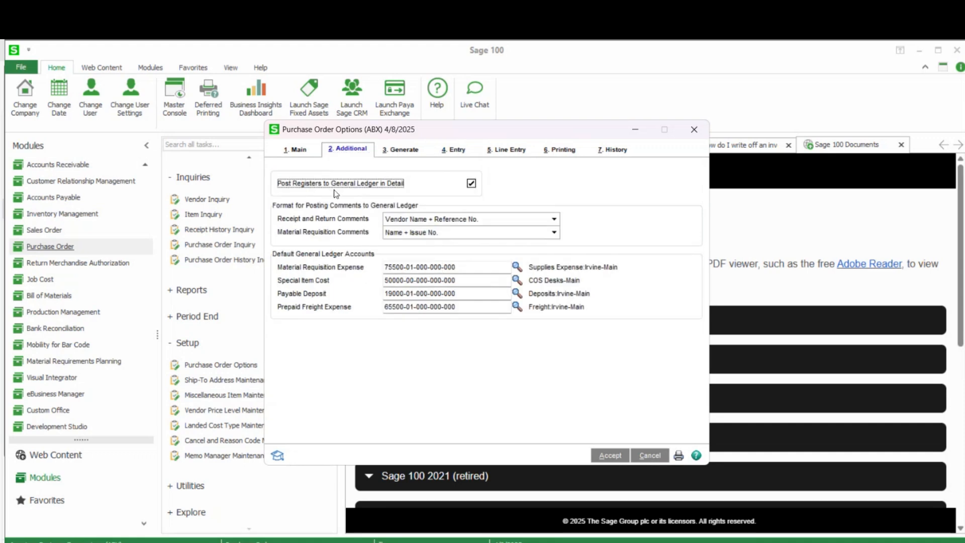
{"action": "left_click", "coordinate": [297, 149]}
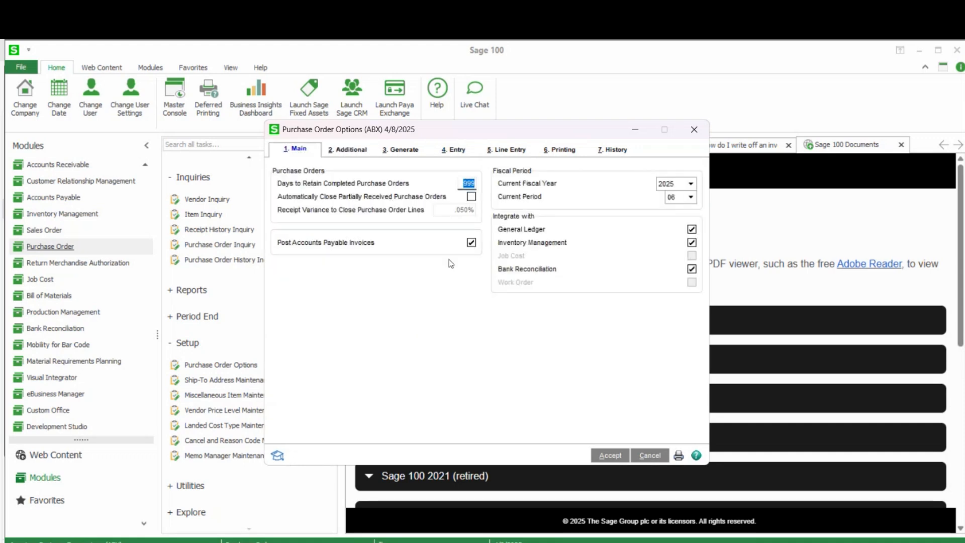
{"action": "left_click", "coordinate": [503, 151]}
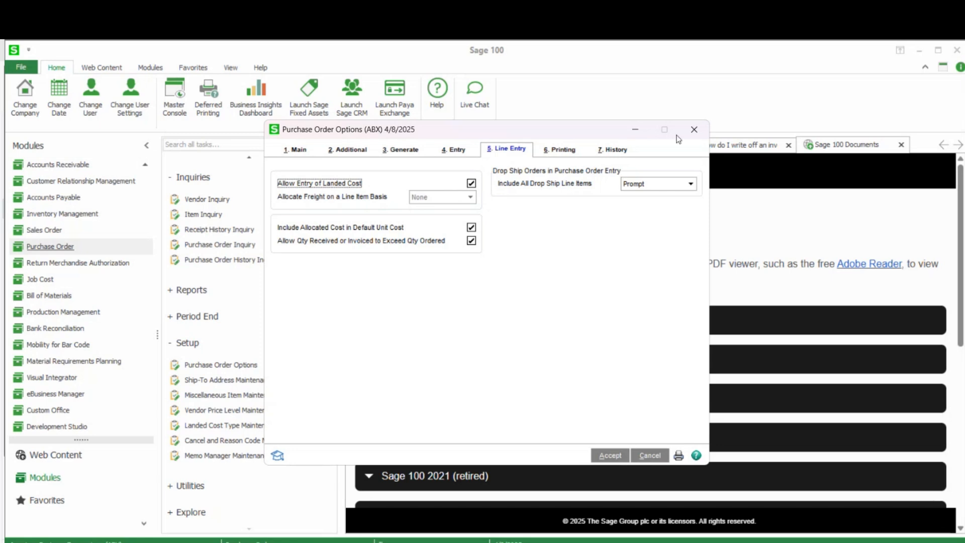
{"action": "left_click", "coordinate": [693, 131]}
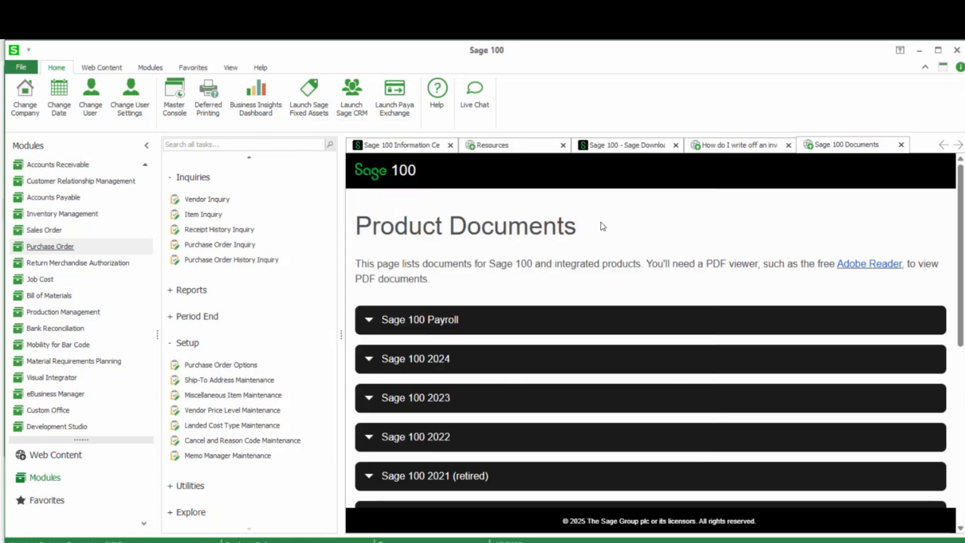
Open Landed Cost Type Maintenance and look through the list of defined cost types without selecting one.
{"action": "left_click", "coordinate": [237, 427]}
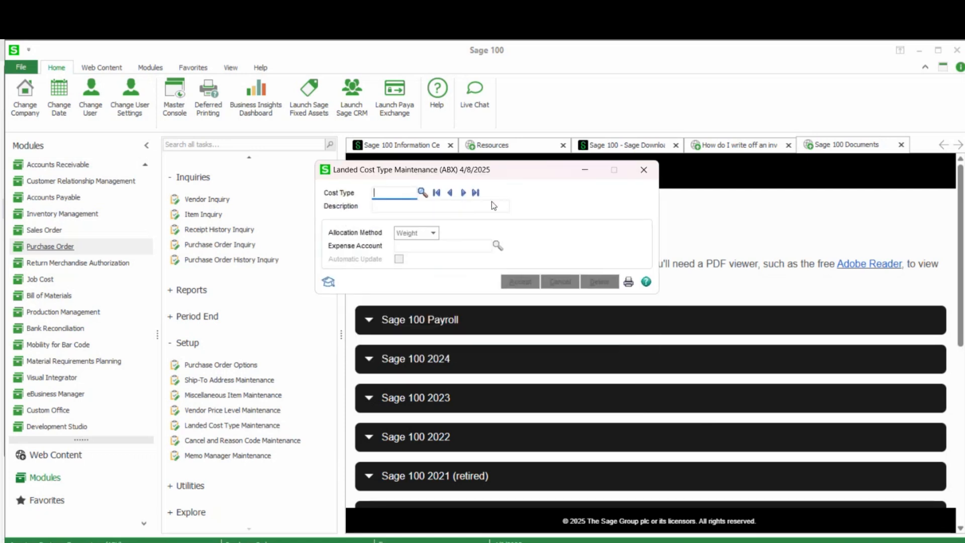
{"action": "left_click", "coordinate": [422, 192]}
{"action": "left_click", "coordinate": [423, 193]}
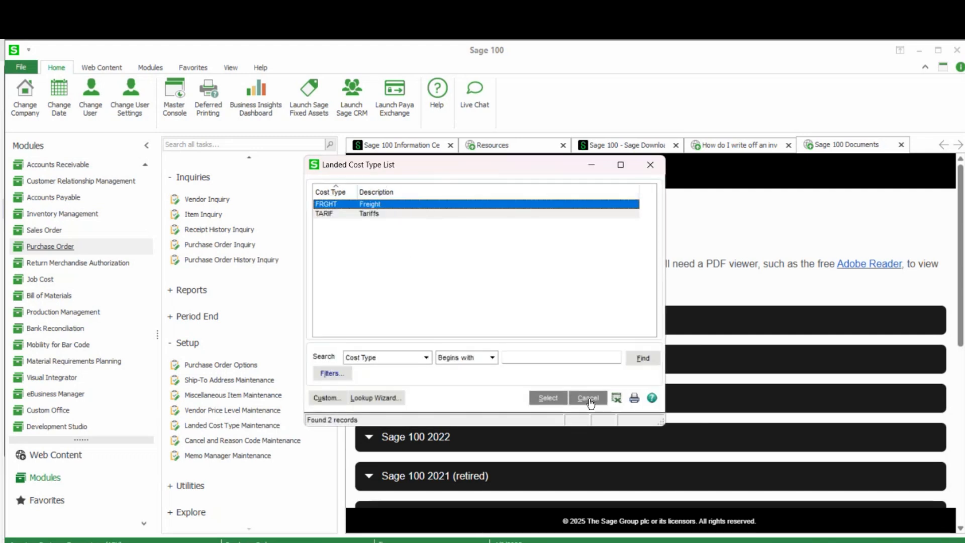
{"action": "left_click", "coordinate": [586, 400]}
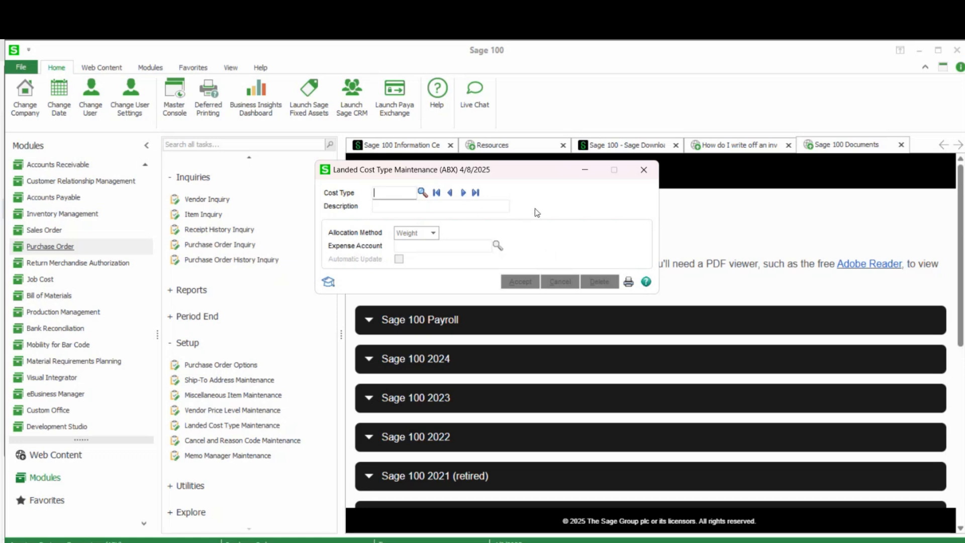
Review the FRGHT cost type's description, allocation method choices and expense account, check the TARIF cost type, and close the maintenance window.
{"action": "left_click", "coordinate": [436, 192]}
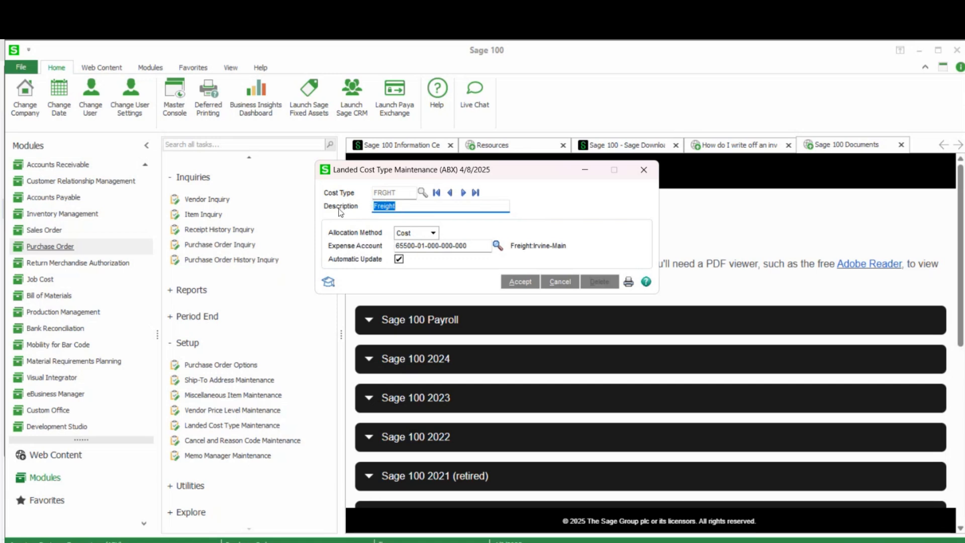
{"action": "left_click", "coordinate": [408, 209]}
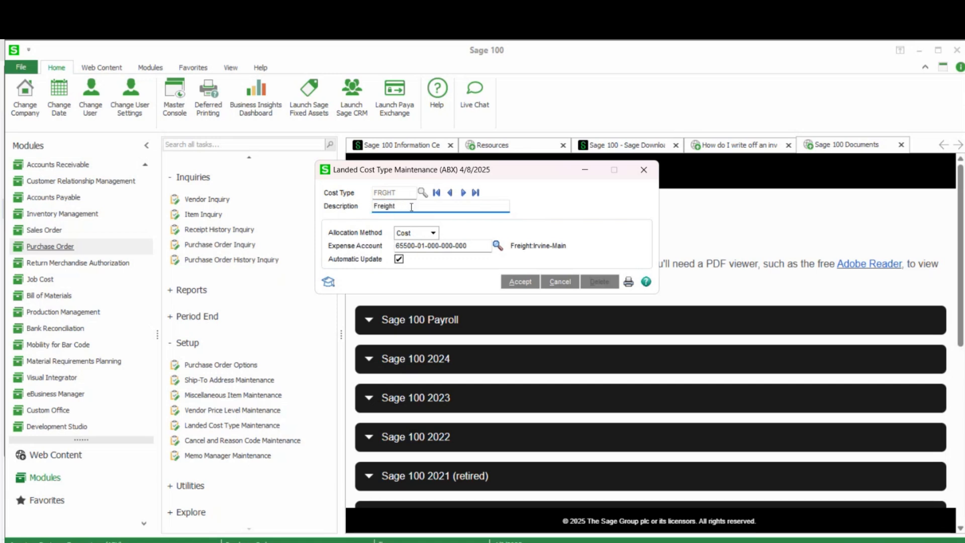
{"action": "left_click", "coordinate": [434, 235]}
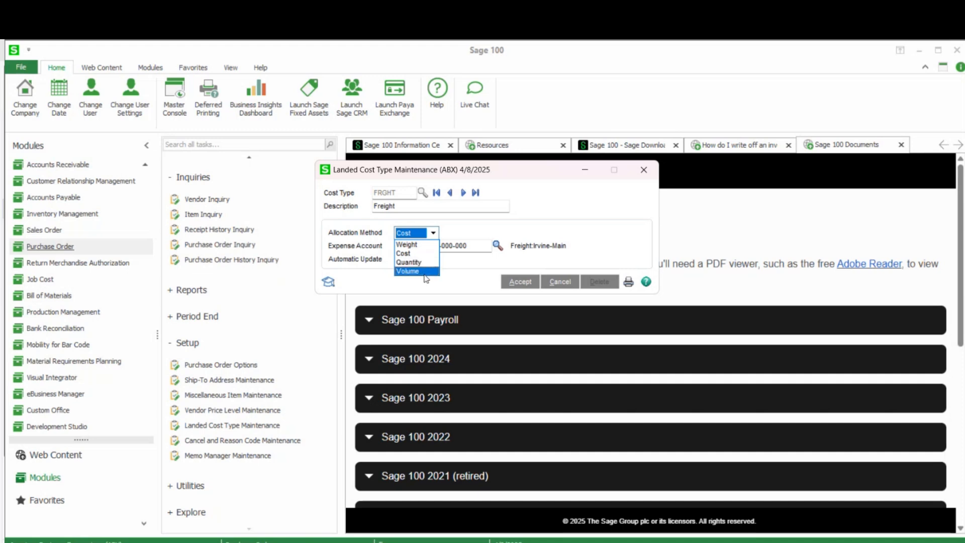
{"action": "left_click", "coordinate": [468, 266]}
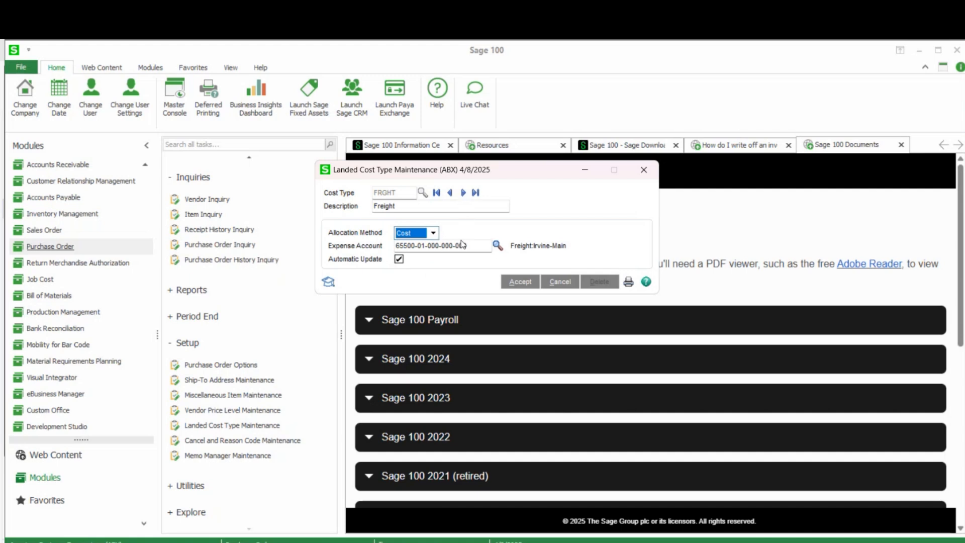
{"action": "left_click", "coordinate": [480, 246]}
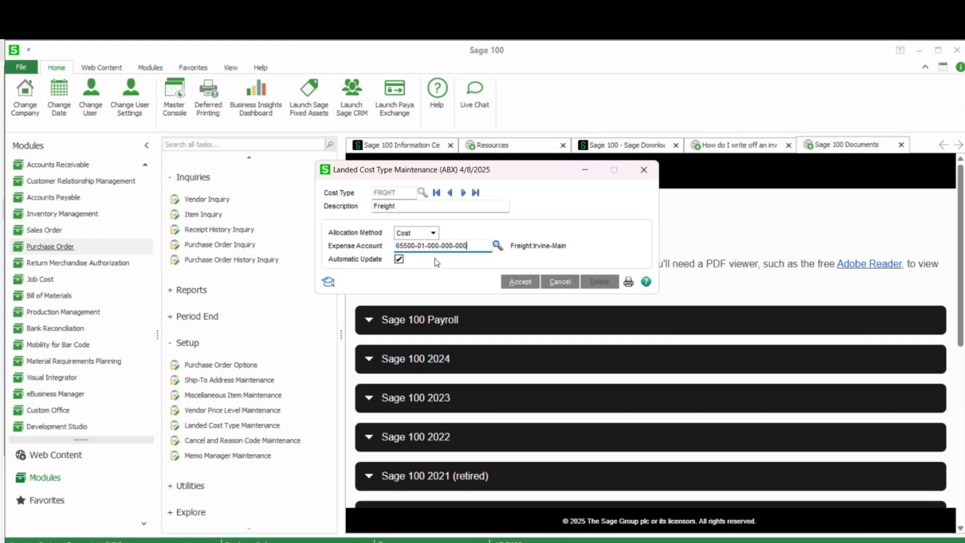
{"action": "left_click", "coordinate": [463, 193]}
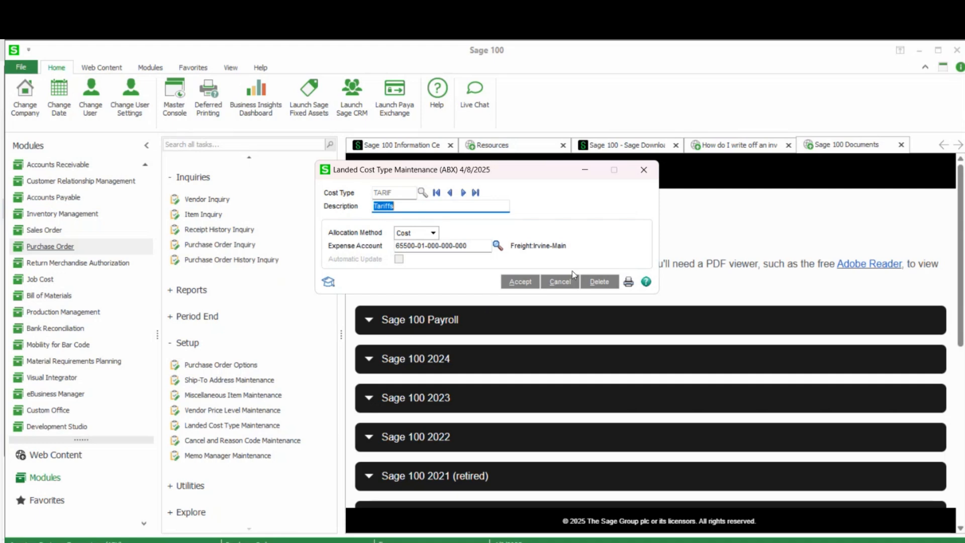
{"action": "left_click", "coordinate": [647, 172]}
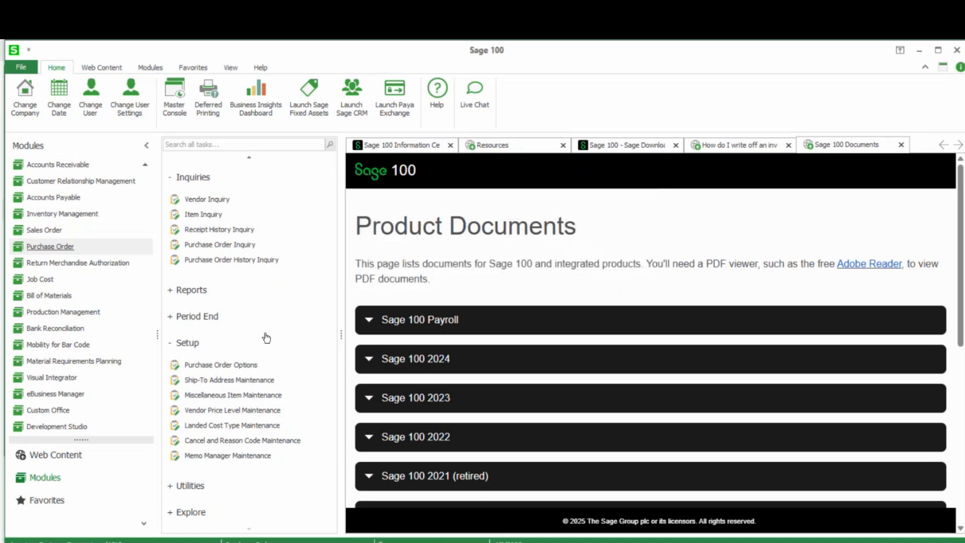
Open the existing United Furniture order in Purchase Order Entry, review its header and line items, and close it.
{"action": "scroll", "coordinate": [266, 337], "scroll_direction": "up", "scroll_amount": 5}
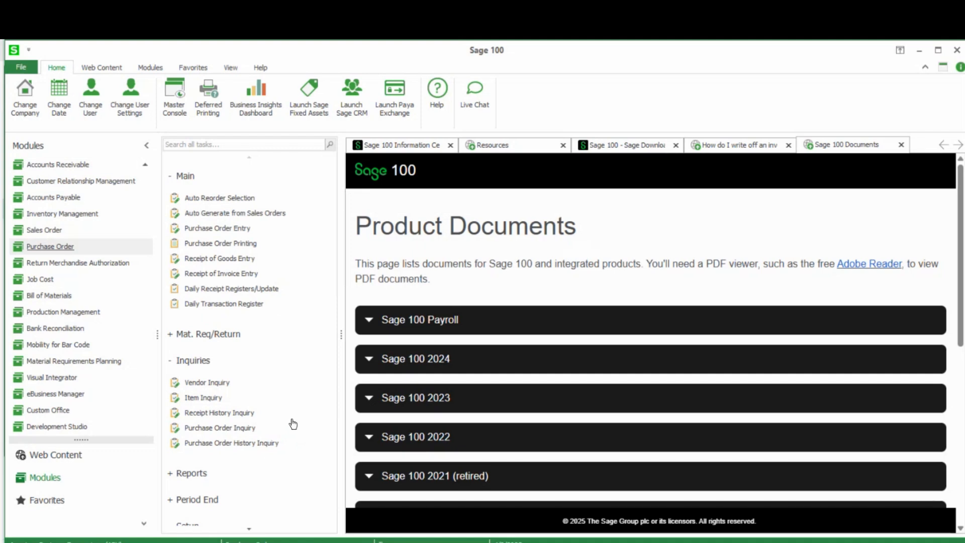
{"action": "scroll", "coordinate": [288, 419], "scroll_direction": "down", "scroll_amount": 3}
{"action": "scroll", "coordinate": [288, 414], "scroll_direction": "down", "scroll_amount": 1}
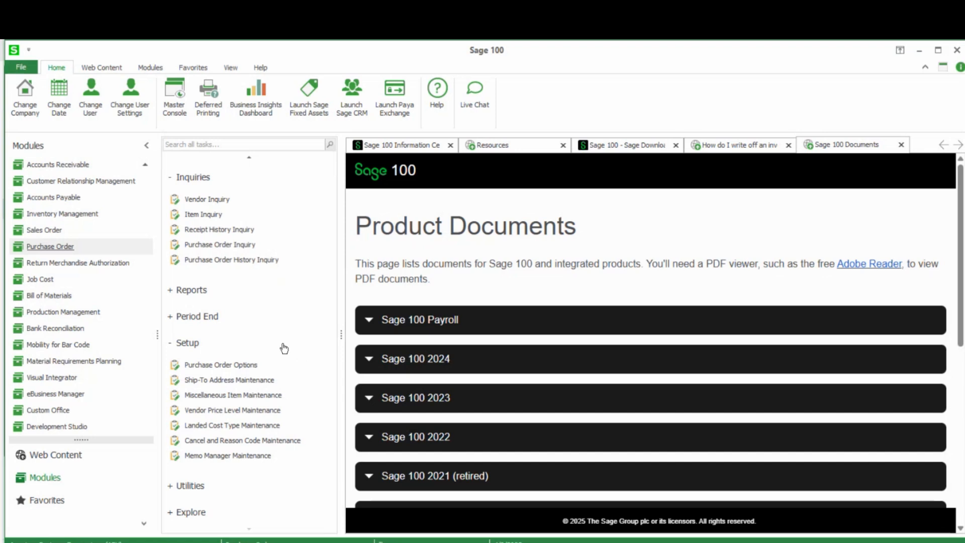
{"action": "scroll", "coordinate": [253, 264], "scroll_direction": "up", "scroll_amount": 5}
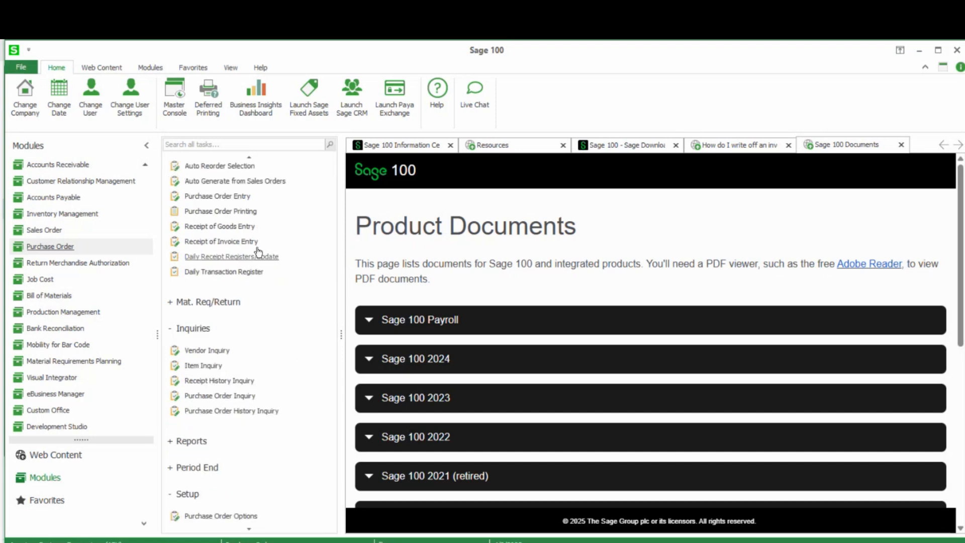
{"action": "left_click", "coordinate": [236, 228]}
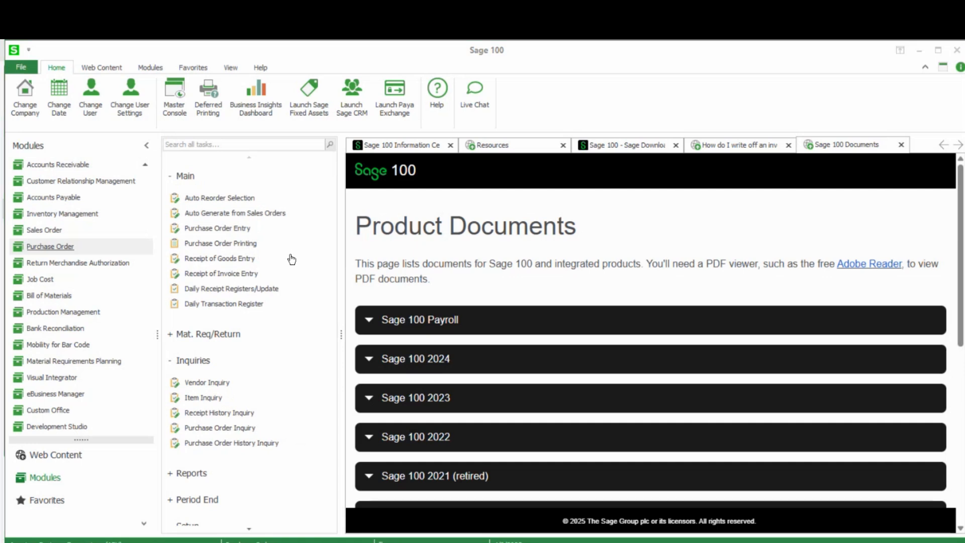
{"action": "type", "text": "T3"}
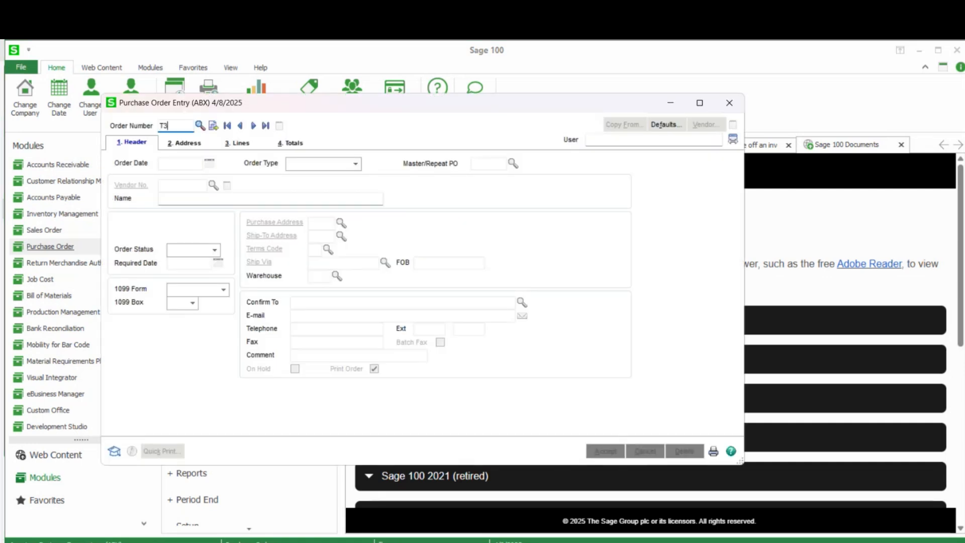
{"action": "key", "text": "Tab"}
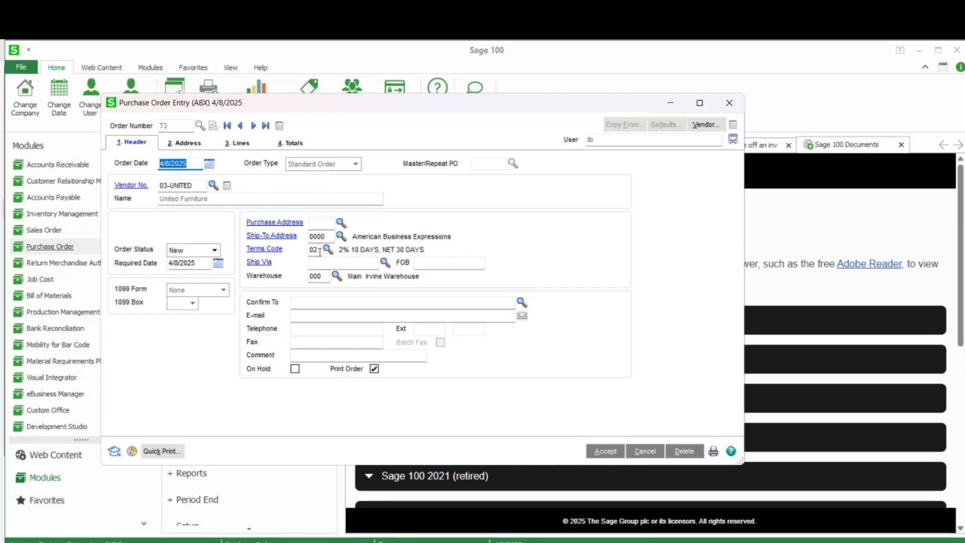
{"action": "left_click", "coordinate": [237, 143]}
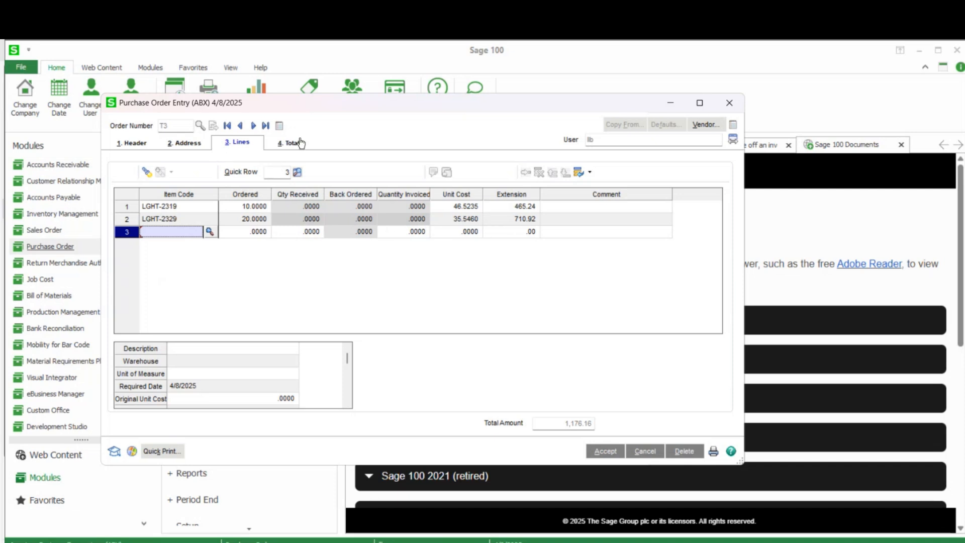
{"action": "left_click_drag", "start_coordinate": [329, 114], "coordinate": [329, 117]}
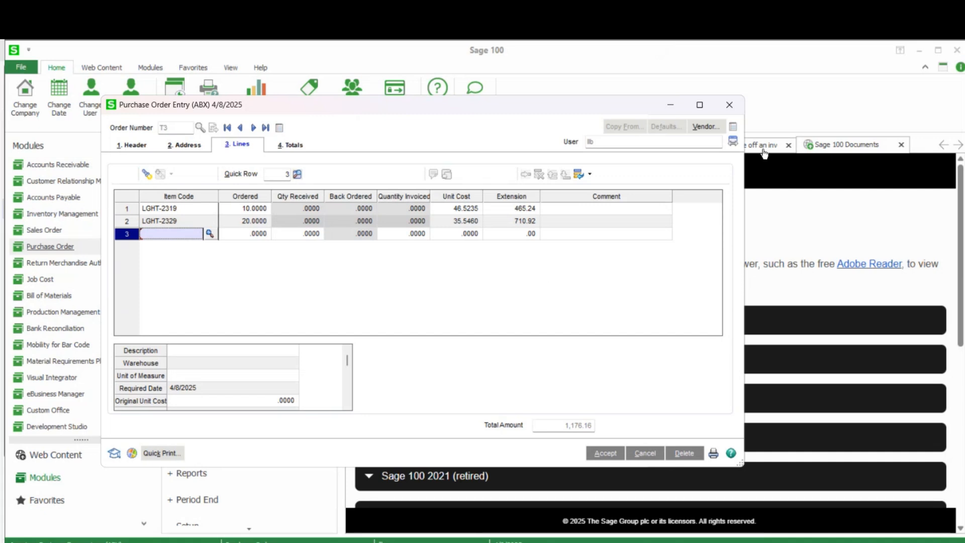
{"action": "left_click", "coordinate": [730, 106]}
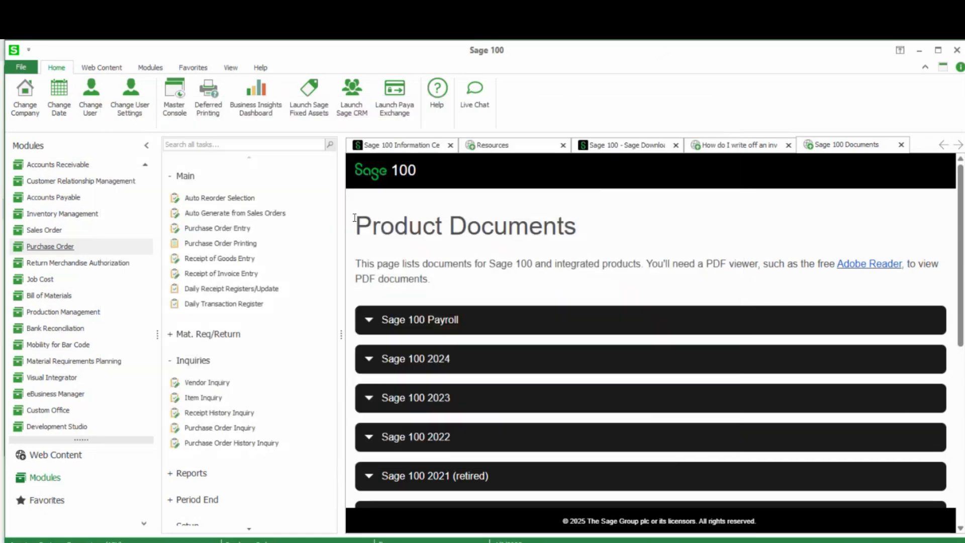
Open Receipt of Goods Entry, create the receipt batch LLB, and start a new receipt with the next automatic number.
{"action": "left_click", "coordinate": [246, 259]}
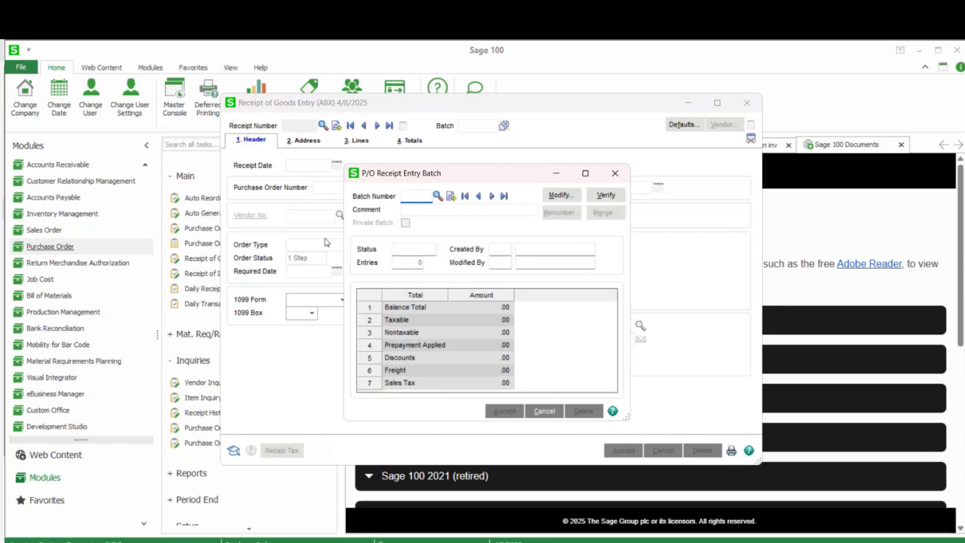
{"action": "left_click", "coordinate": [437, 197]}
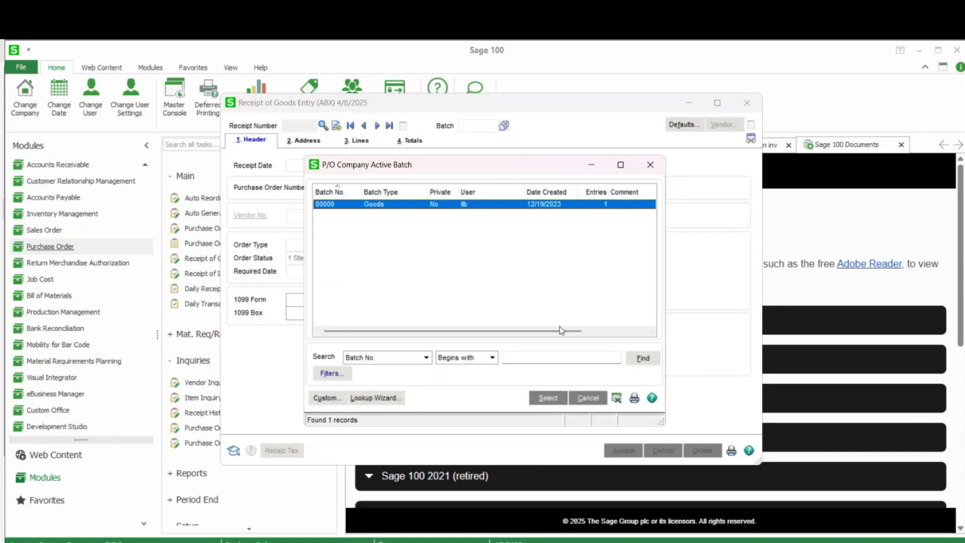
{"action": "left_click", "coordinate": [588, 398]}
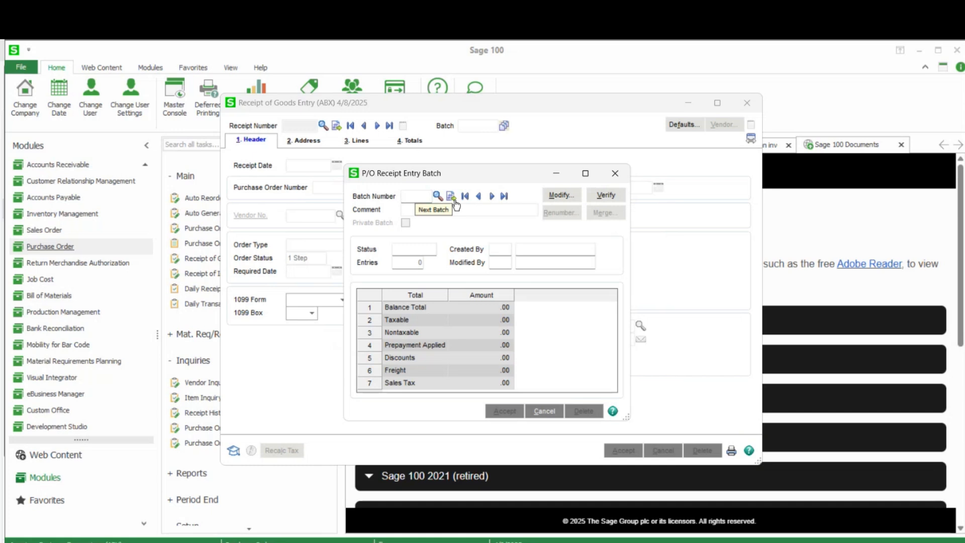
{"action": "key", "text": "Return"}
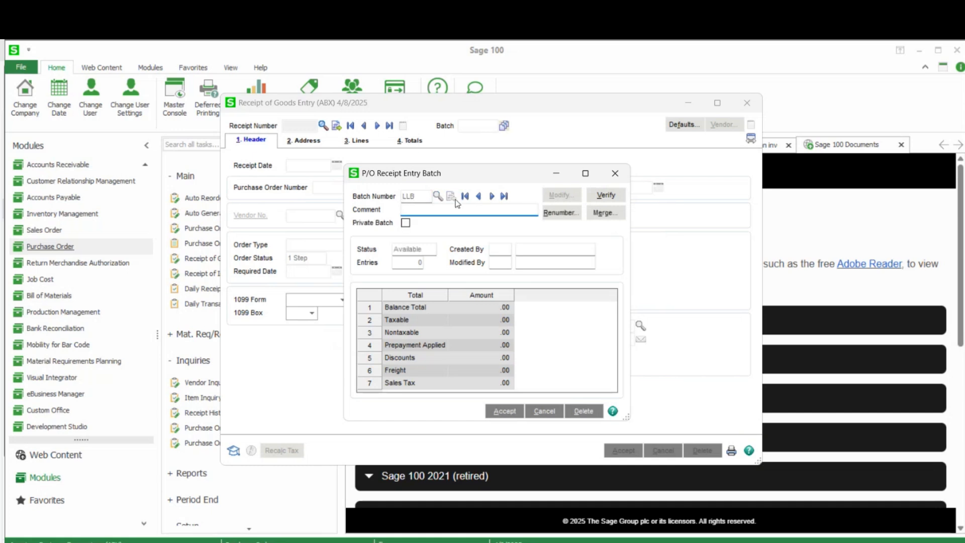
{"action": "key", "text": "alt+a"}
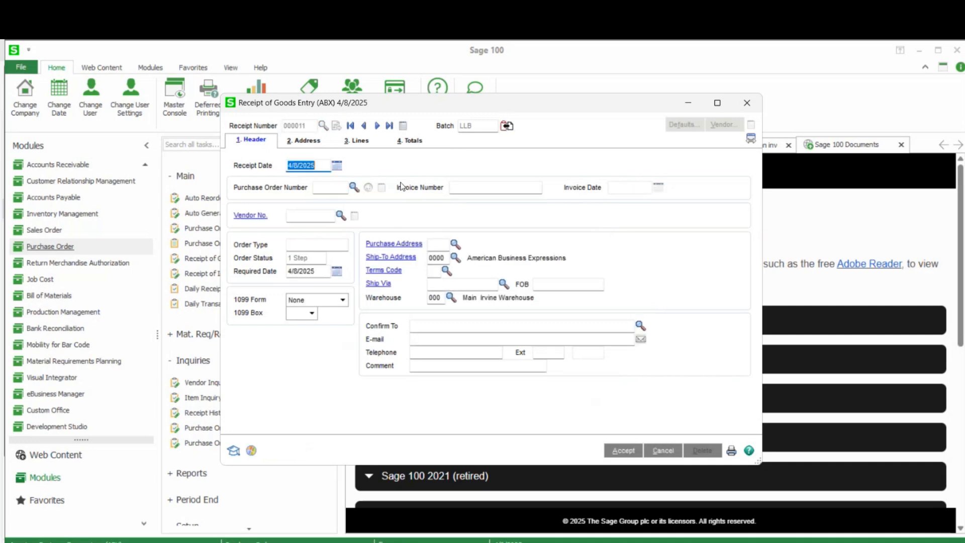
Enter the United Furniture purchase order number on the receipt, receive the complete order, and open the receipt's totals.
{"action": "left_click", "coordinate": [334, 187]}
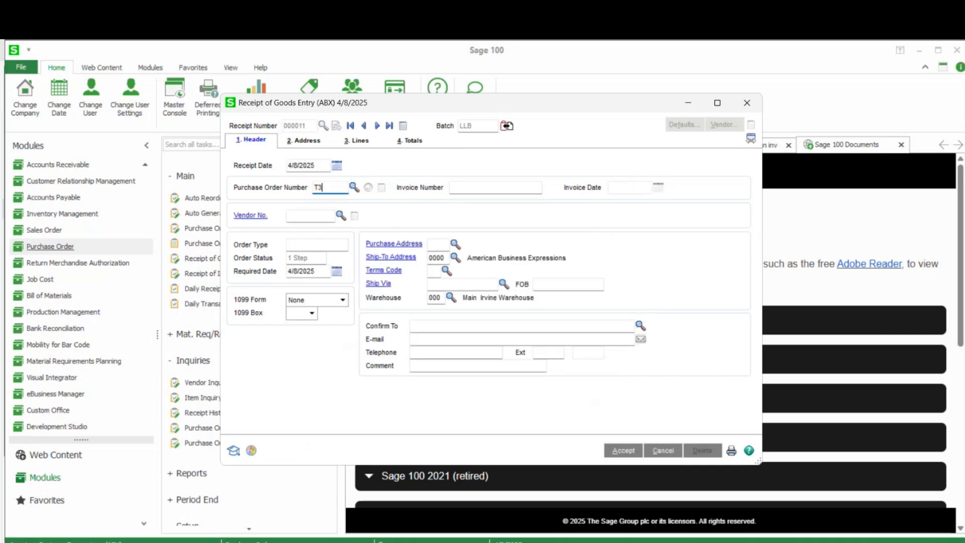
{"action": "type", "text": "T3"}
{"action": "key", "text": "Tab"}
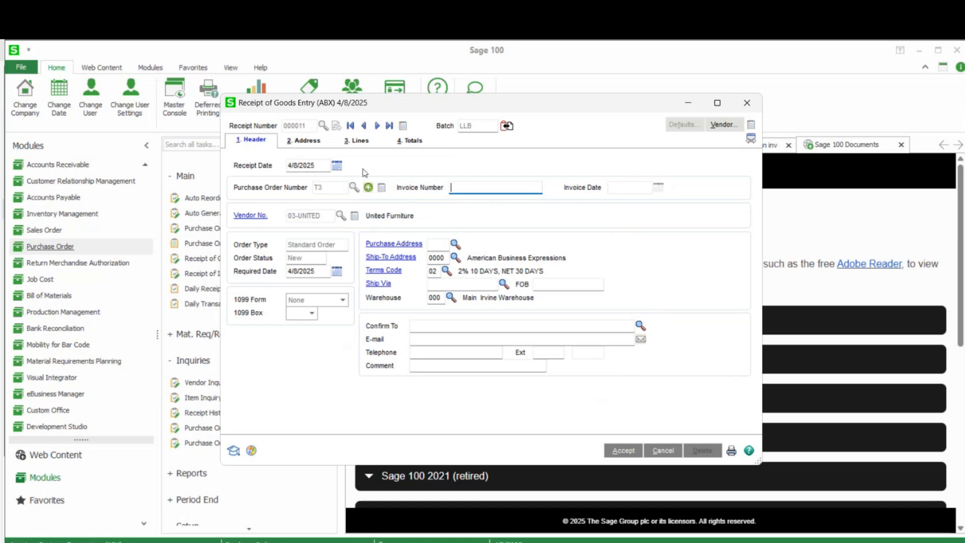
{"action": "left_click", "coordinate": [356, 140]}
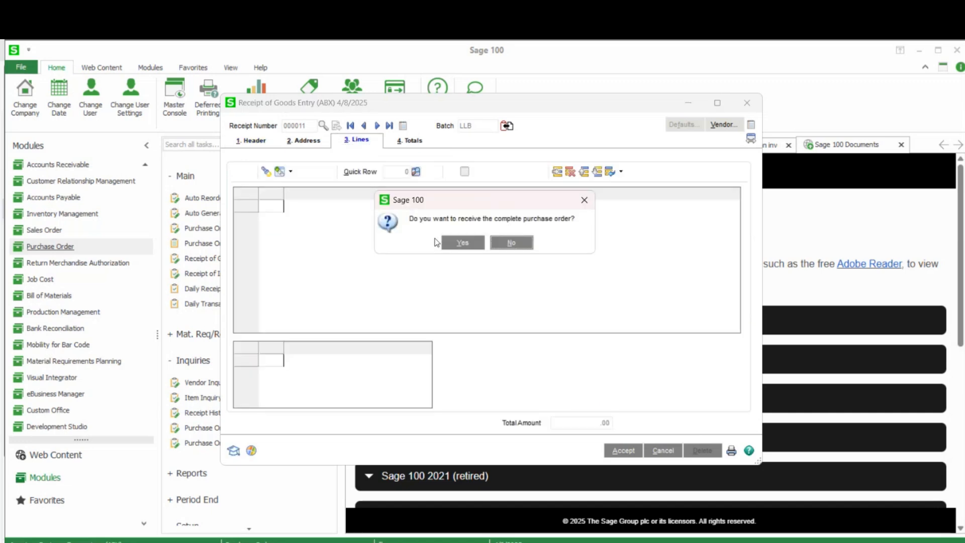
{"action": "left_click", "coordinate": [461, 243]}
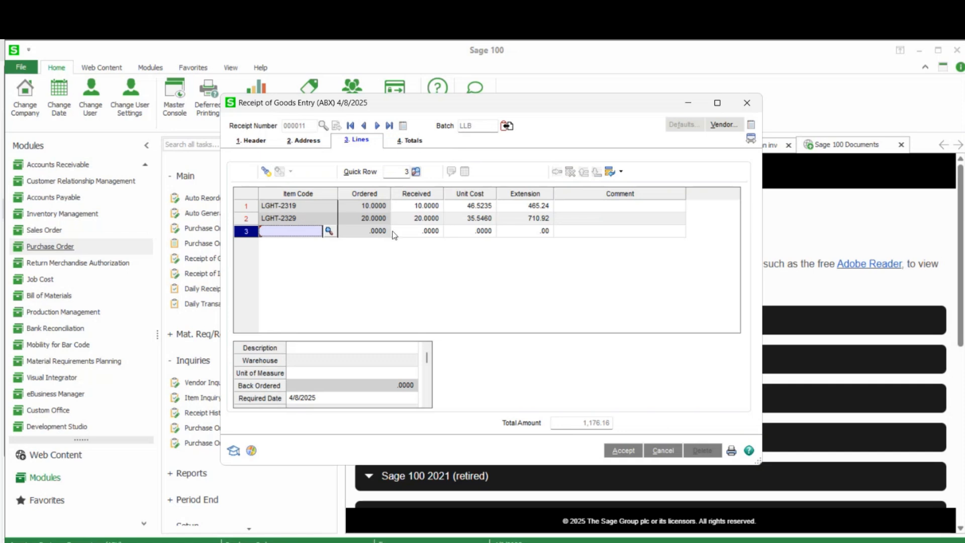
{"action": "left_click", "coordinate": [410, 142]}
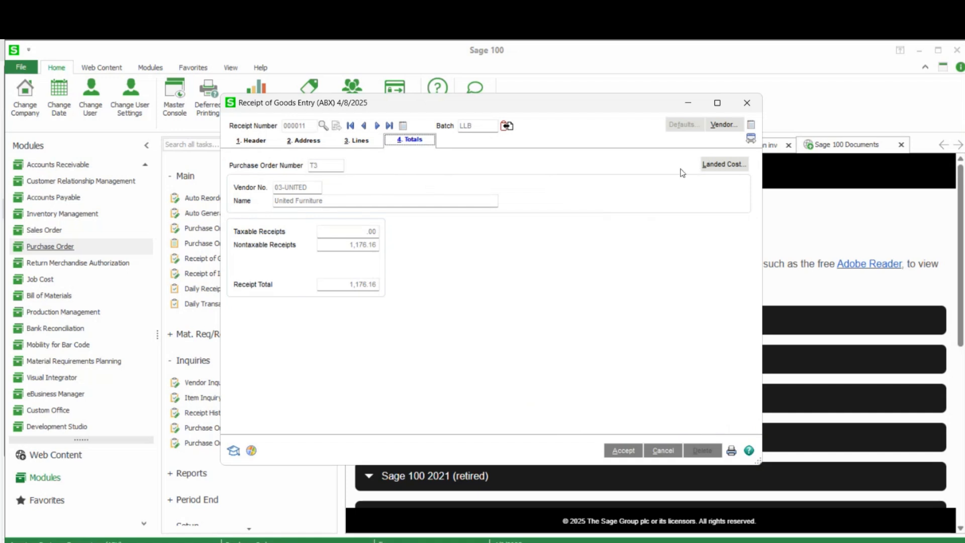
{"action": "left_click", "coordinate": [721, 166]}
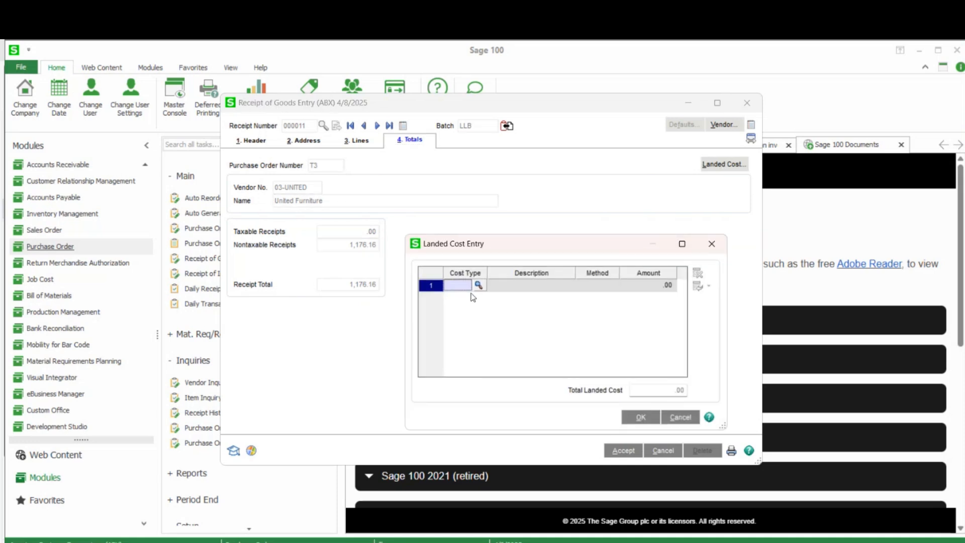
{"action": "left_click_drag", "start_coordinate": [401, 303], "coordinate": [356, 303]}
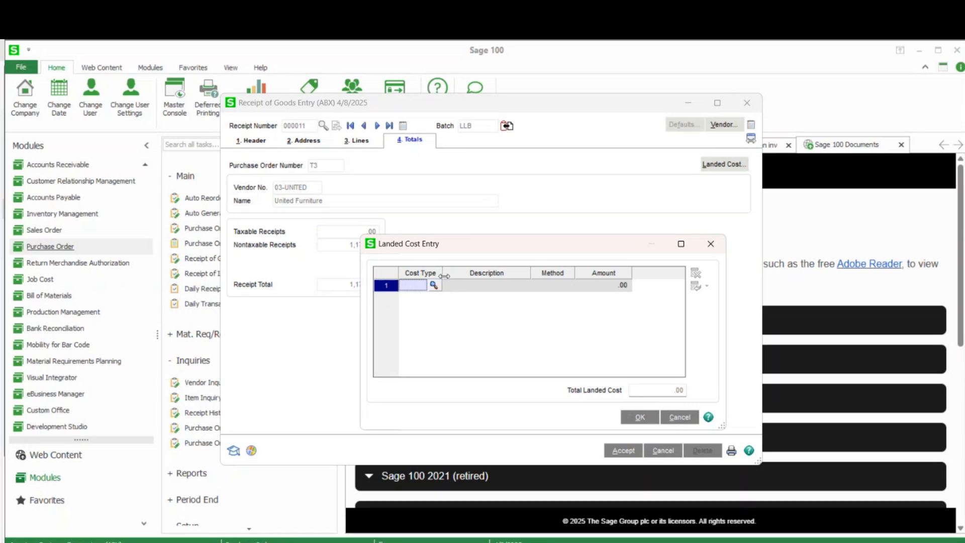
{"action": "left_click_drag", "start_coordinate": [443, 276], "coordinate": [465, 276]}
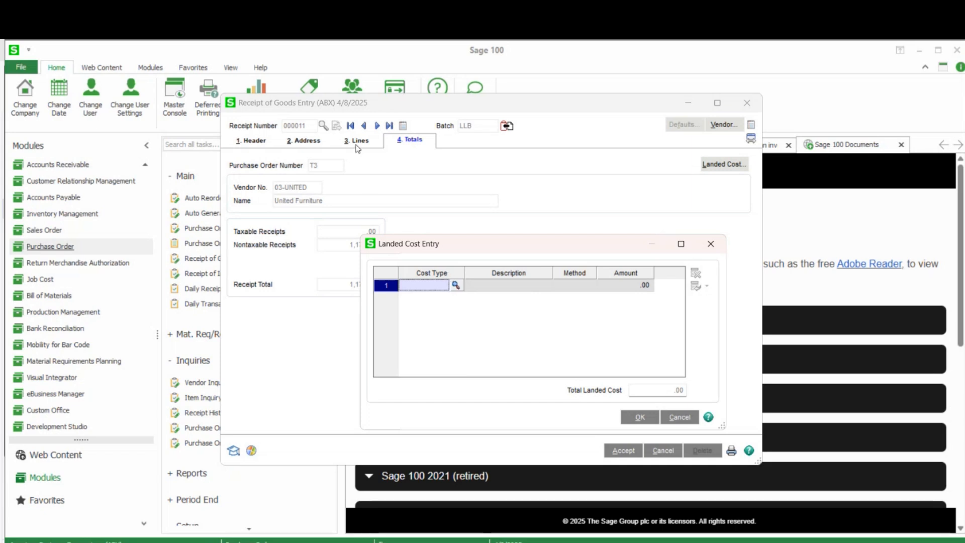
{"action": "left_click", "coordinate": [456, 285]}
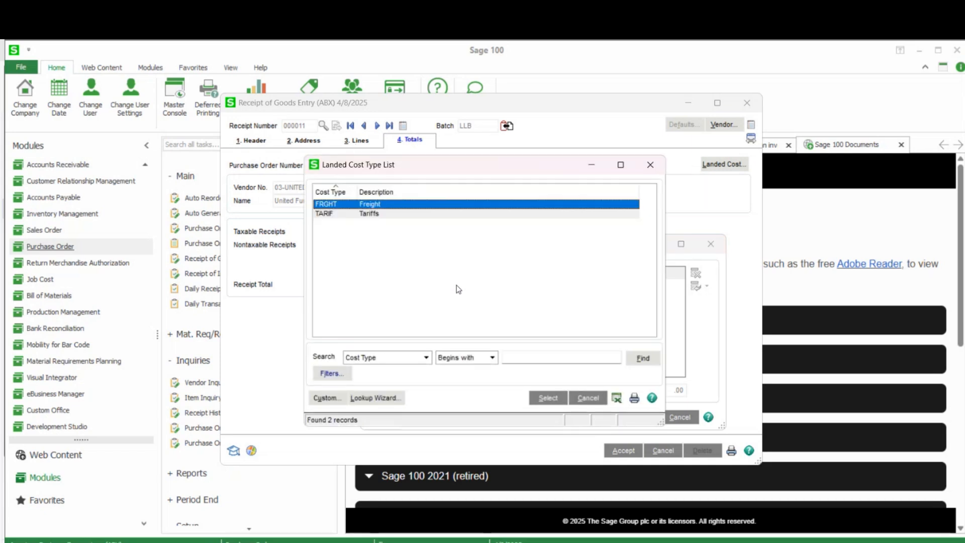
{"action": "double_click", "coordinate": [392, 207]}
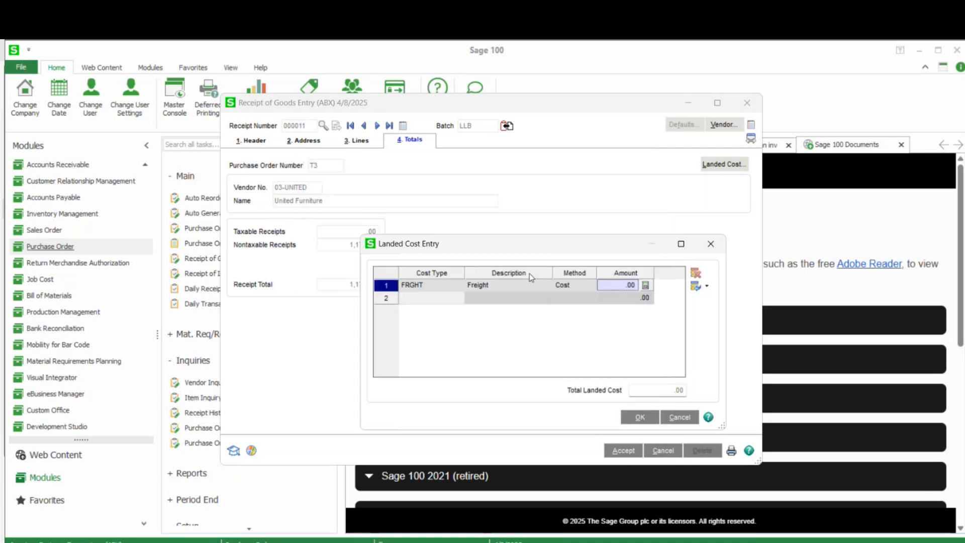
{"action": "left_click", "coordinate": [616, 286]}
{"action": "type", "text": "1.00"}
{"action": "key", "text": "Return"}
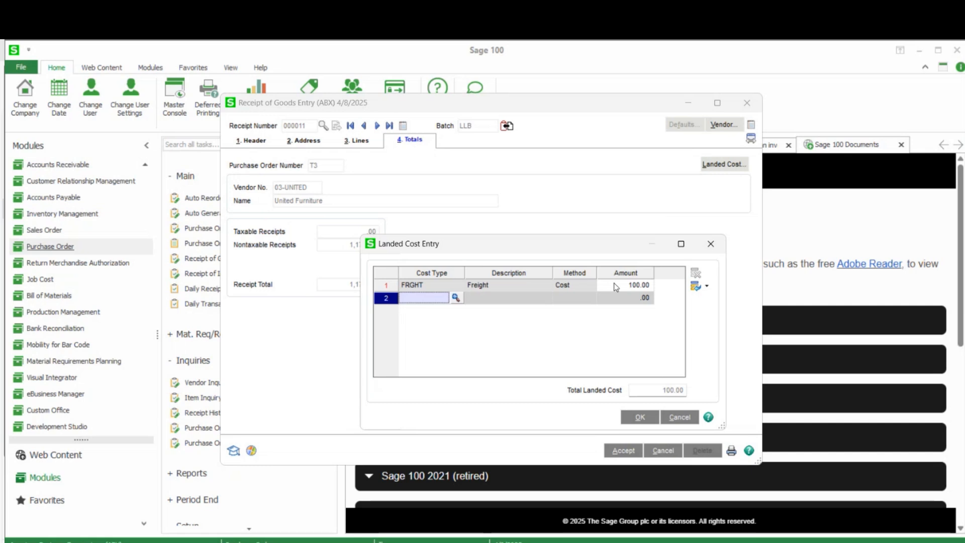
{"action": "type", "text": "T"}
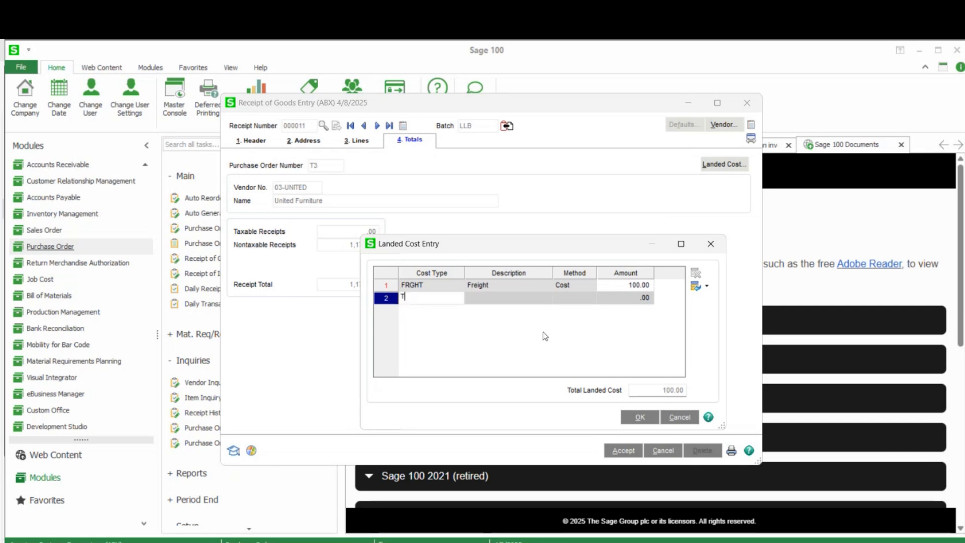
{"action": "key", "text": "BackSpace"}
{"action": "key", "text": "F2"}
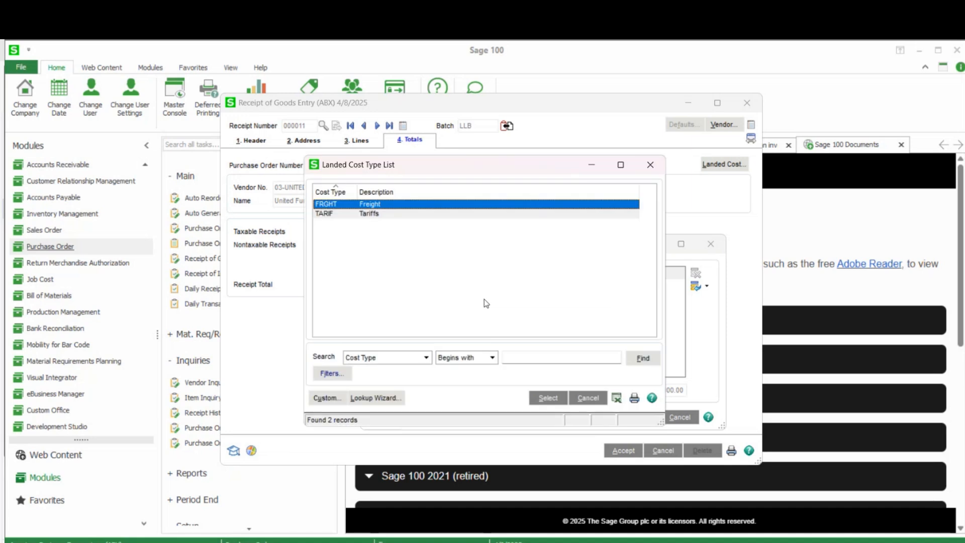
{"action": "double_click", "coordinate": [375, 220]}
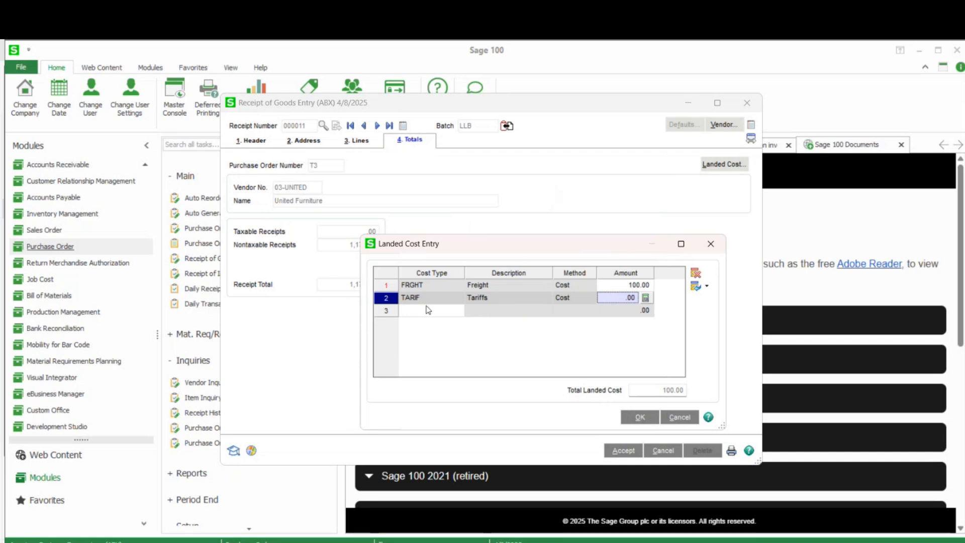
{"action": "left_click", "coordinate": [695, 273]}
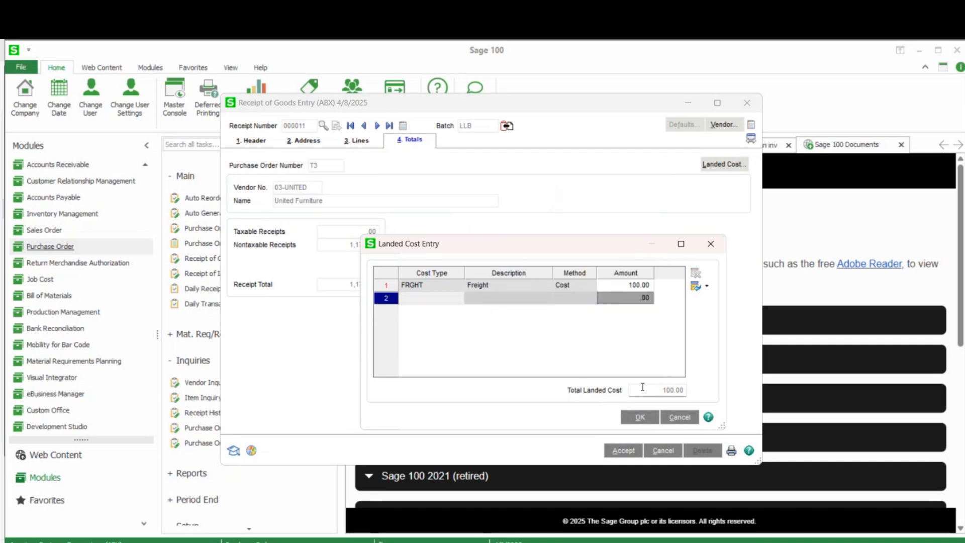
{"action": "left_click", "coordinate": [679, 417]}
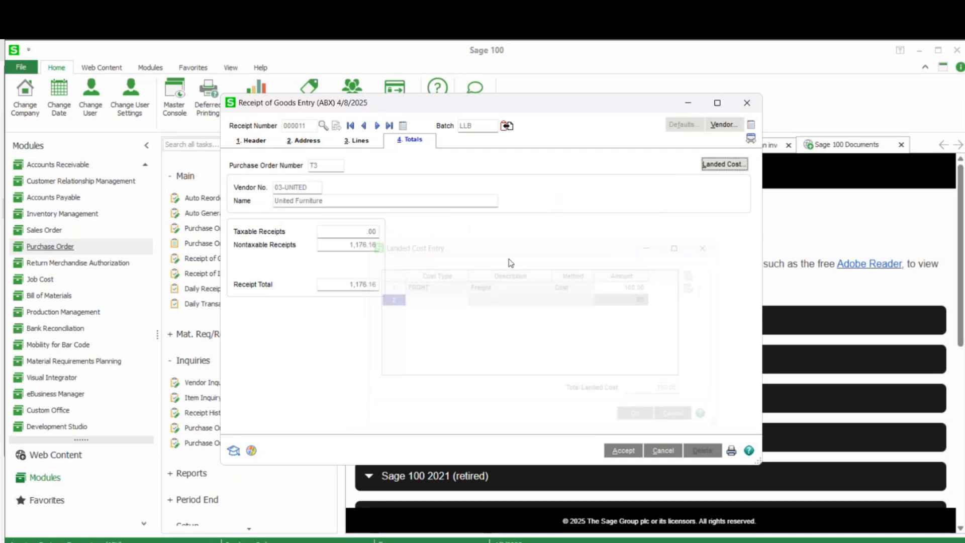
Check the receipt's line items, switch to Calculator and multiply the total of 1176.16 by 0.3 to get the tariff amount.
{"action": "left_click", "coordinate": [366, 143]}
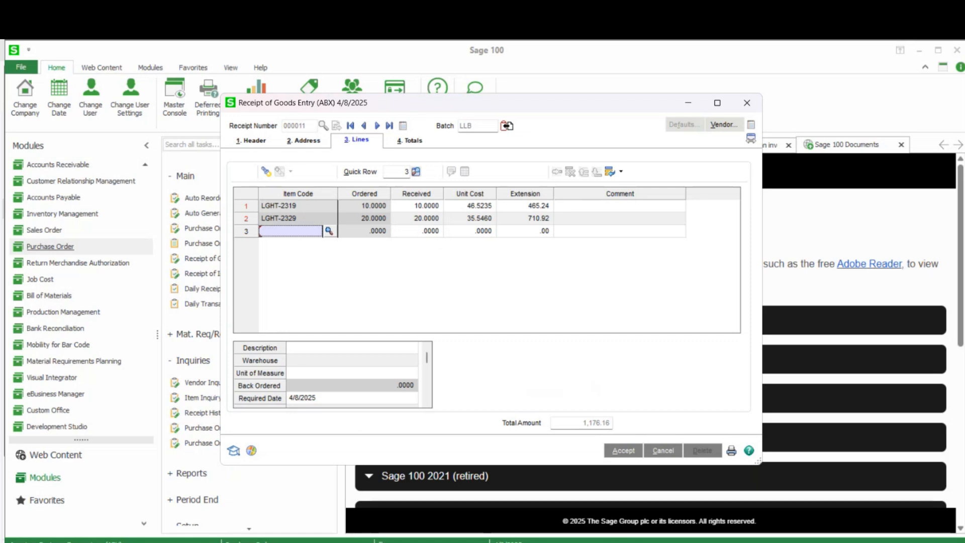
{"action": "key", "text": "super"}
{"action": "type", "text": "calc"}
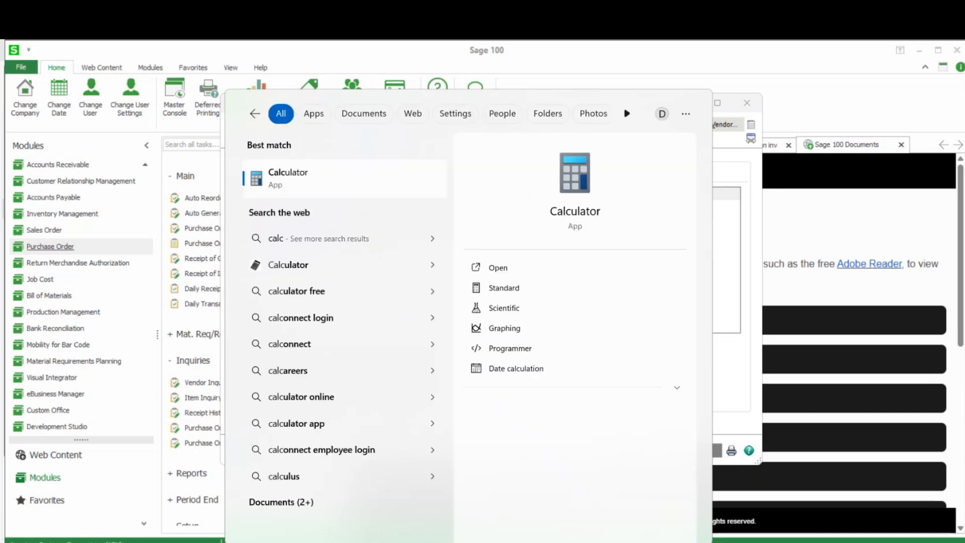
{"action": "key", "text": "Return"}
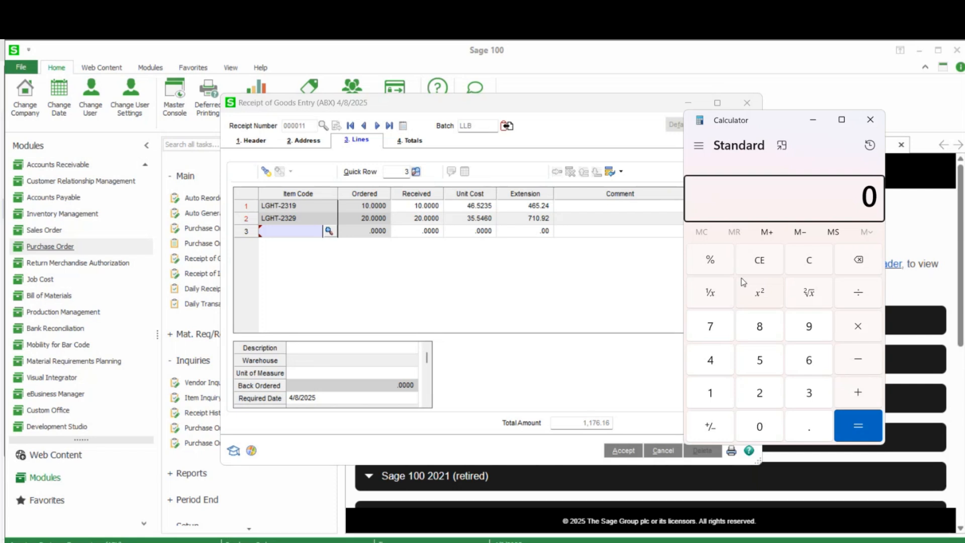
{"action": "type", "text": "1176.16"}
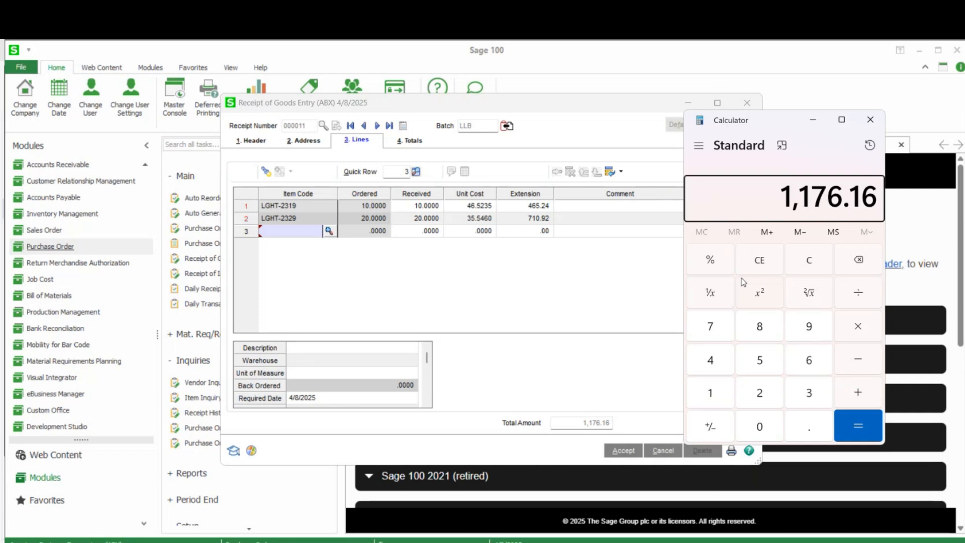
{"action": "type", "text": "*0.3"}
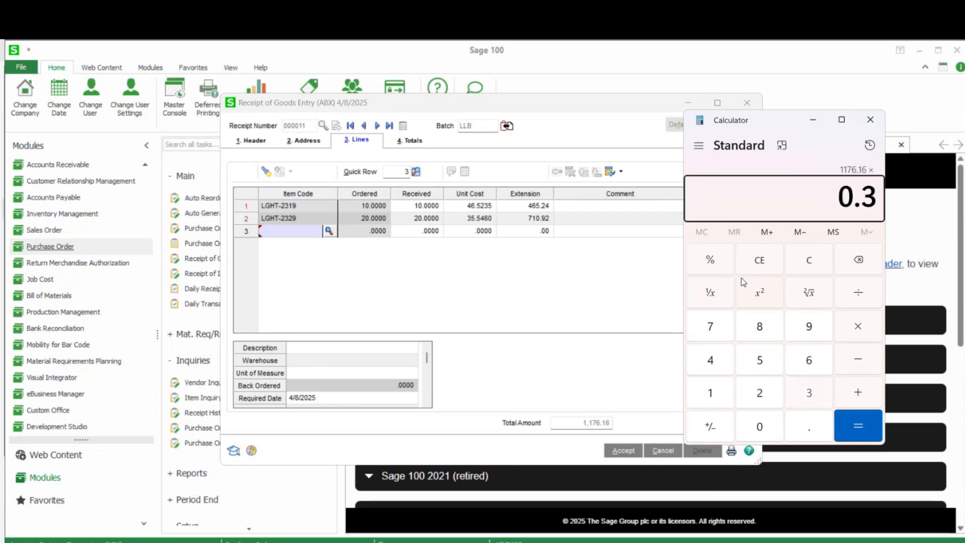
{"action": "key", "text": "Return"}
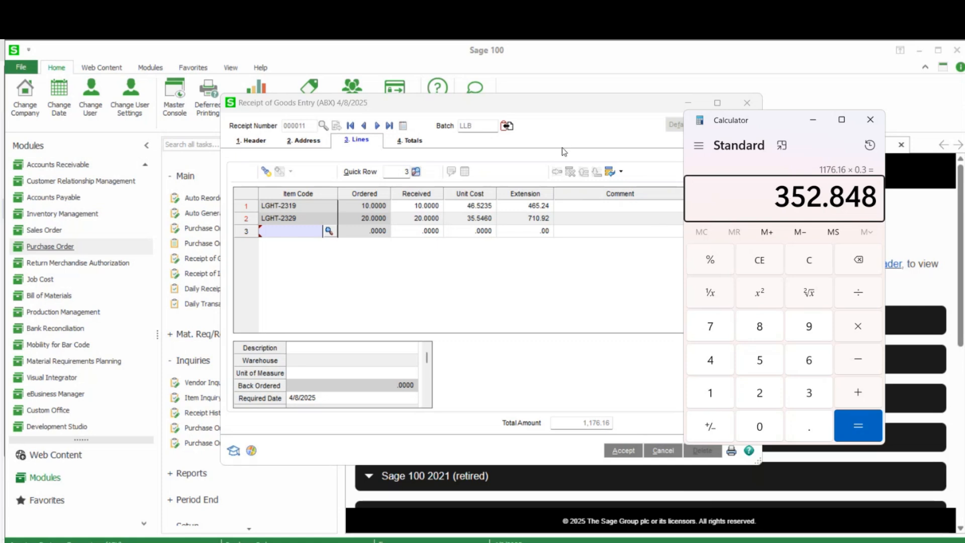
Open Landed Cost Entry from the receipt's totals and add the FRGHT cost type with an amount of 100.00.
{"action": "left_click", "coordinate": [412, 140]}
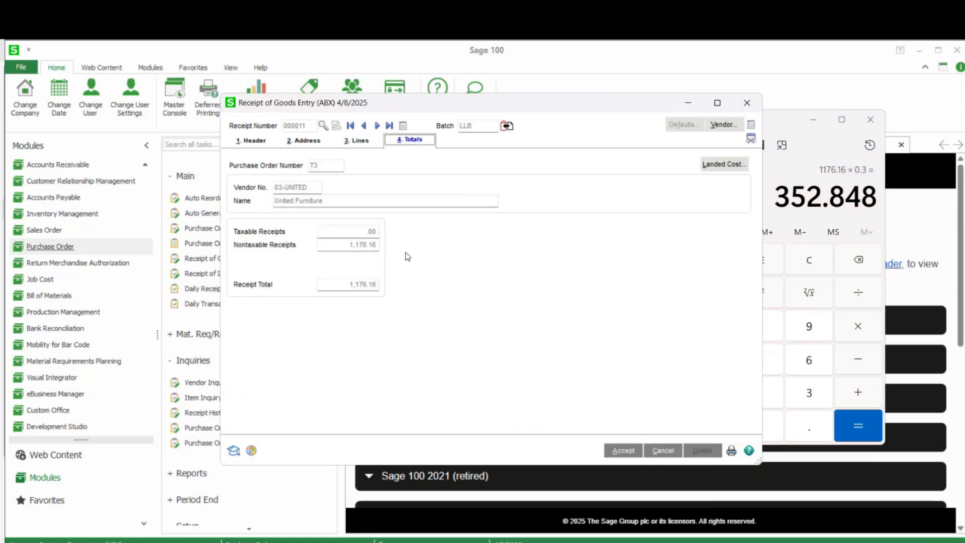
{"action": "left_click", "coordinate": [731, 165]}
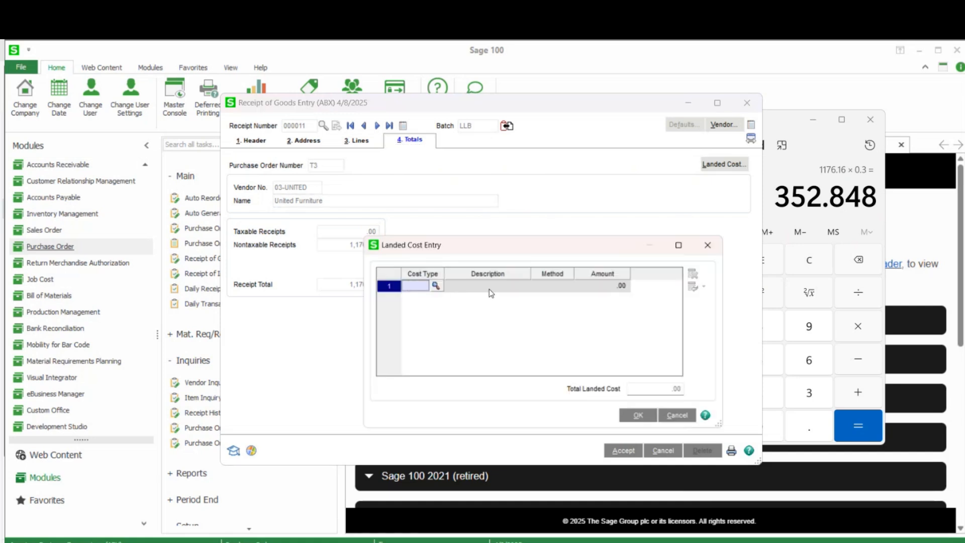
{"action": "left_click", "coordinate": [435, 285]}
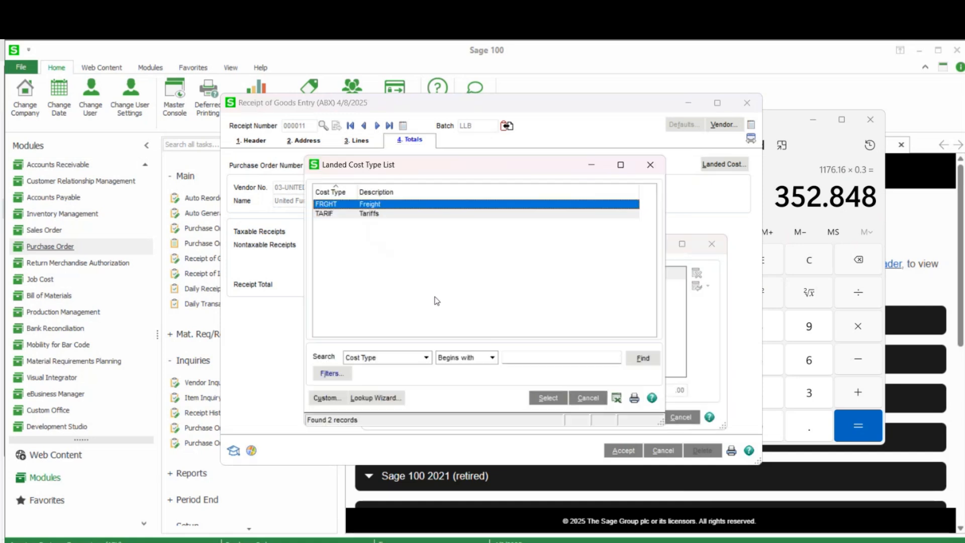
{"action": "double_click", "coordinate": [395, 204]}
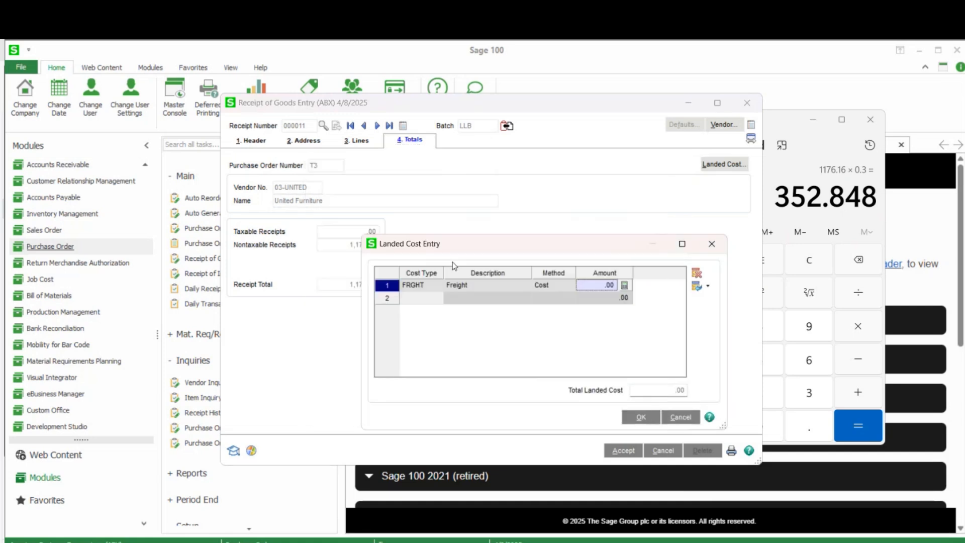
{"action": "type", "text": "100"}
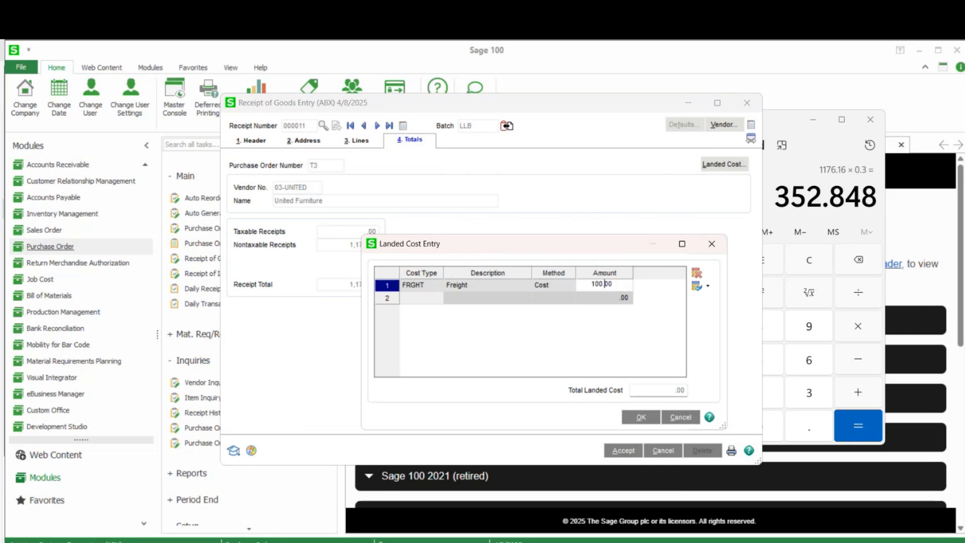
{"action": "key", "text": "Tab"}
Add the TARIF cost type with an amount of 352.85 as a second landed cost line and save the landed costs.
{"action": "type", "text": "T"}
{"action": "key", "text": "F2"}
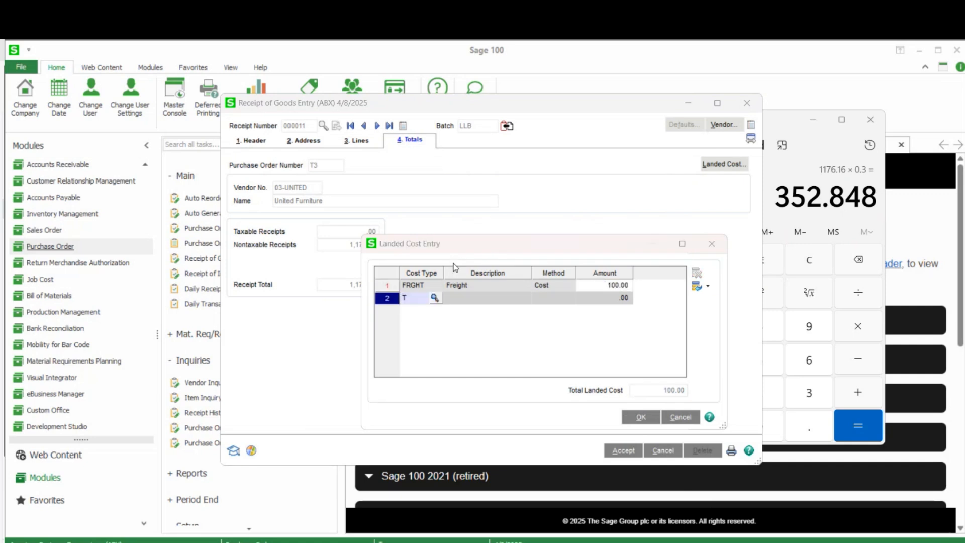
{"action": "key", "text": "Return"}
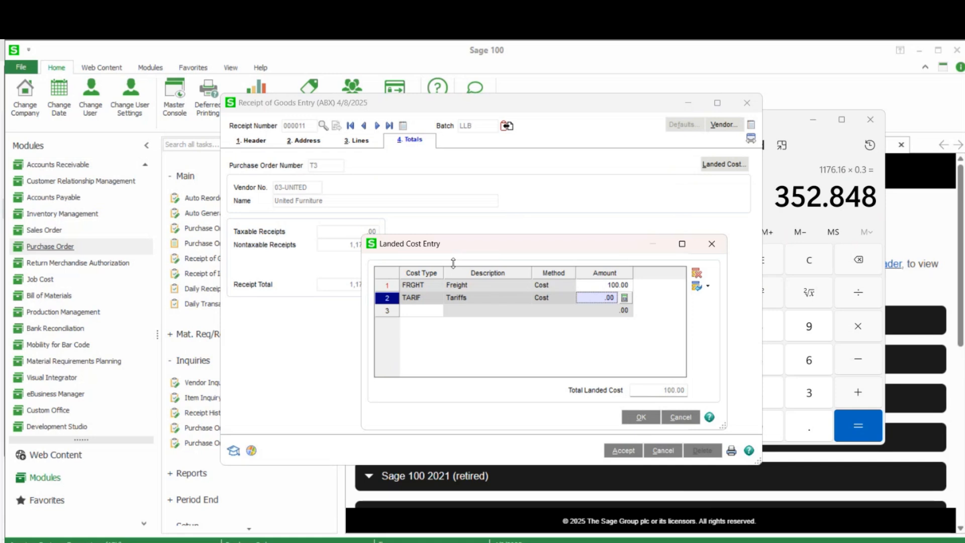
{"action": "type", "text": "352.8"}
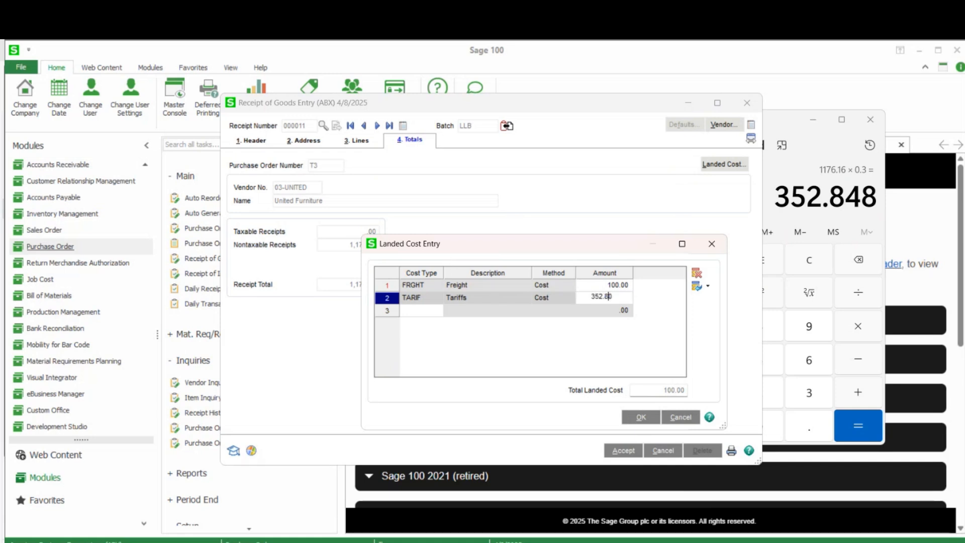
{"action": "type", "text": "5"}
{"action": "key", "text": "Tab"}
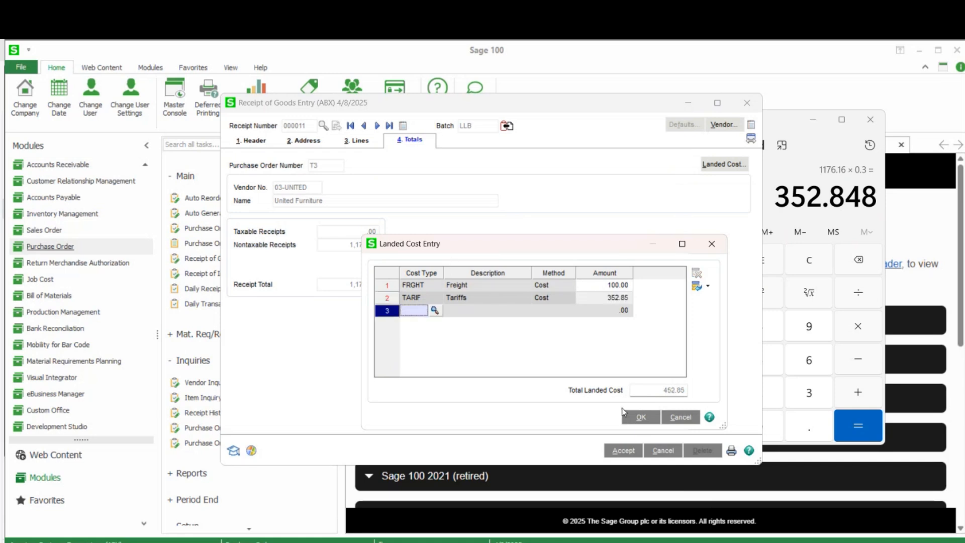
{"action": "left_click", "coordinate": [635, 418]}
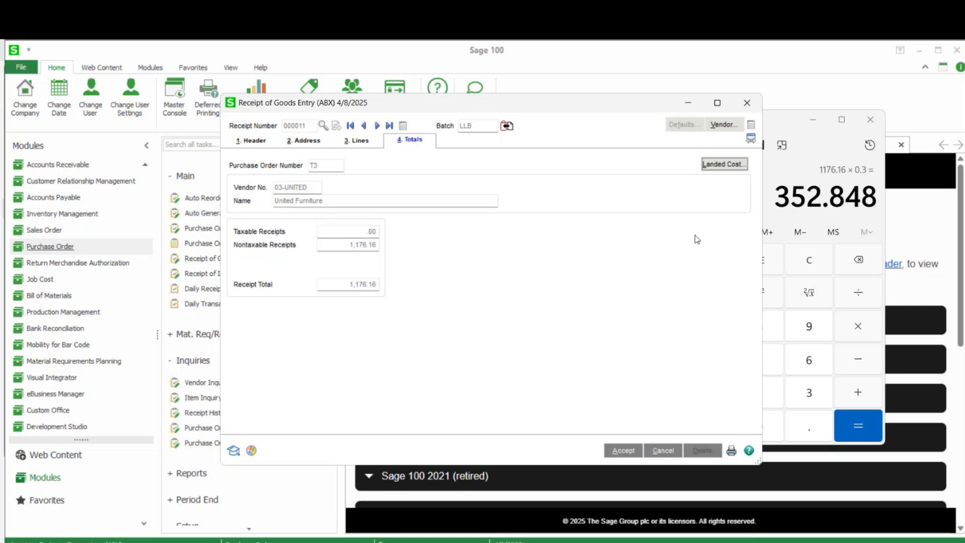
Accept the receipt, minimize Calculator, and proceed to the Daily Receipt Registers with batch LLB selected for printing.
{"action": "left_click", "coordinate": [623, 451]}
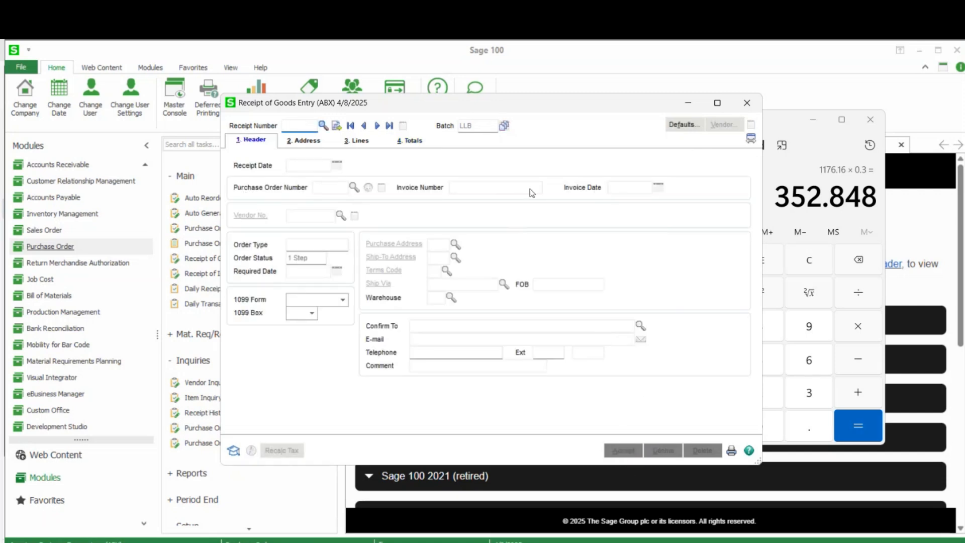
{"action": "left_click", "coordinate": [732, 453]}
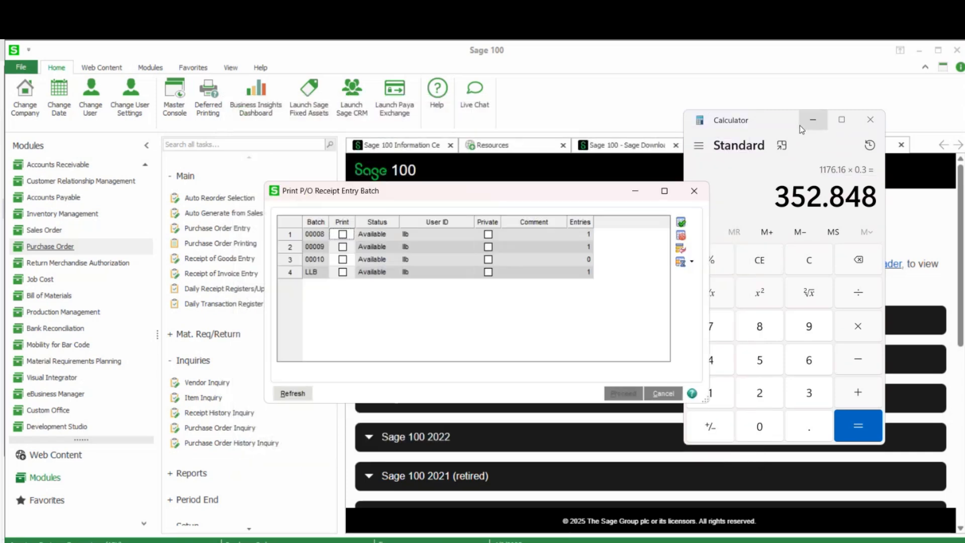
{"action": "left_click", "coordinate": [813, 120]}
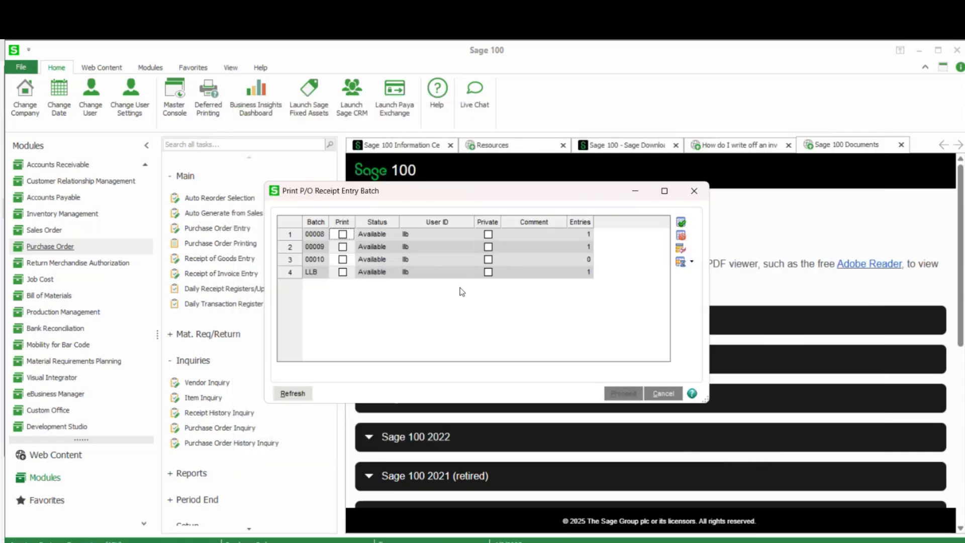
{"action": "left_click", "coordinate": [345, 272]}
{"action": "left_click", "coordinate": [623, 393]}
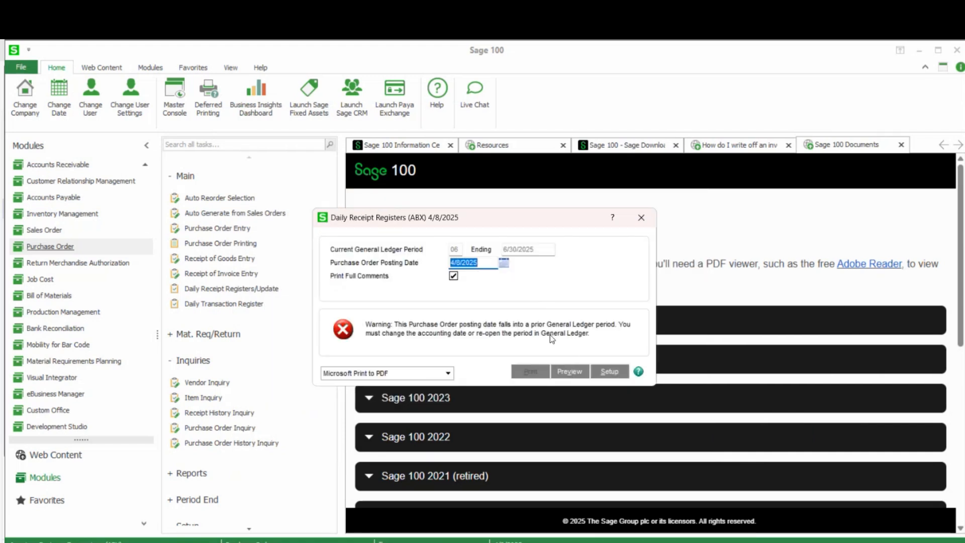
Set the purchase order posting date to 6/11/2025, preview the Receipt Of Goods Register, and examine the allocated freight and tariff costs.
{"action": "type", "text": "061125"}
{"action": "key", "text": "Tab"}
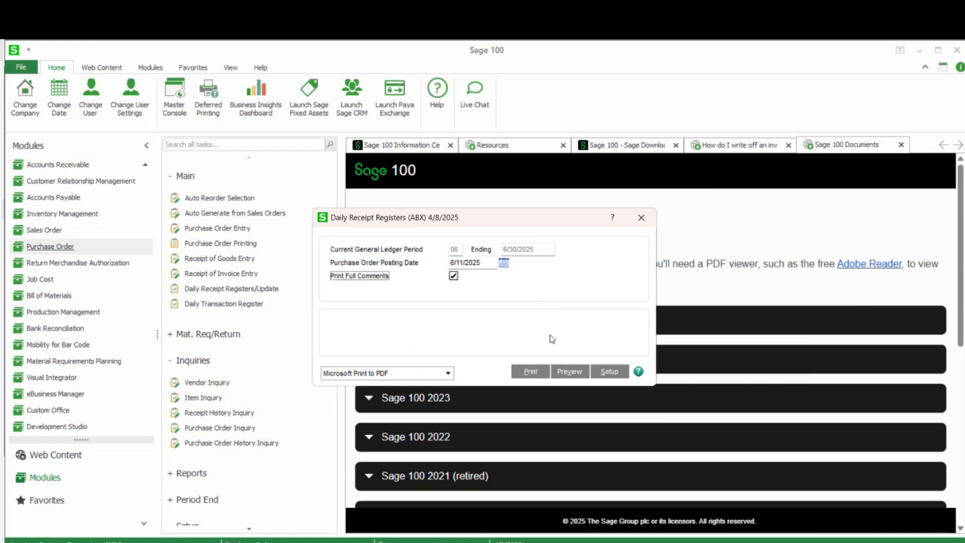
{"action": "left_click", "coordinate": [572, 372]}
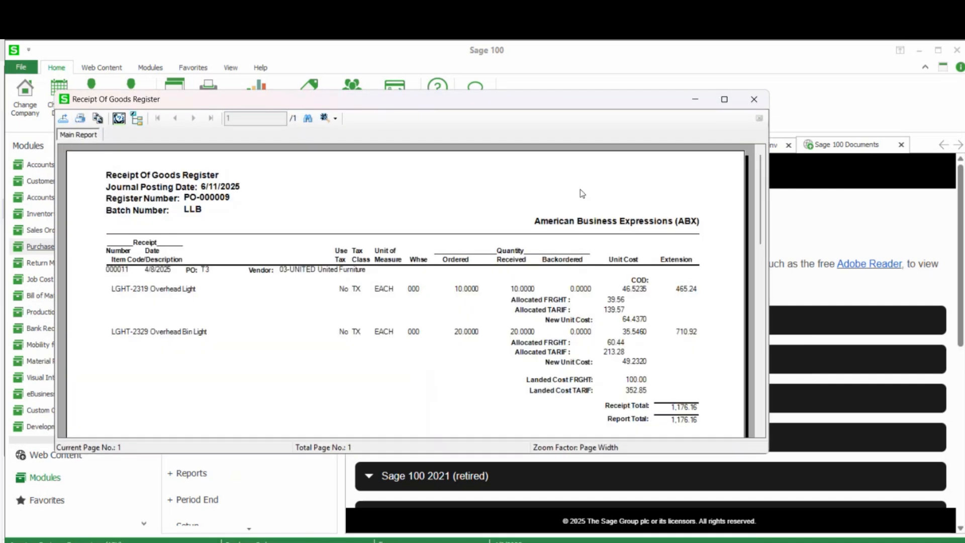
{"action": "left_click_drag", "start_coordinate": [414, 94], "coordinate": [406, 76]}
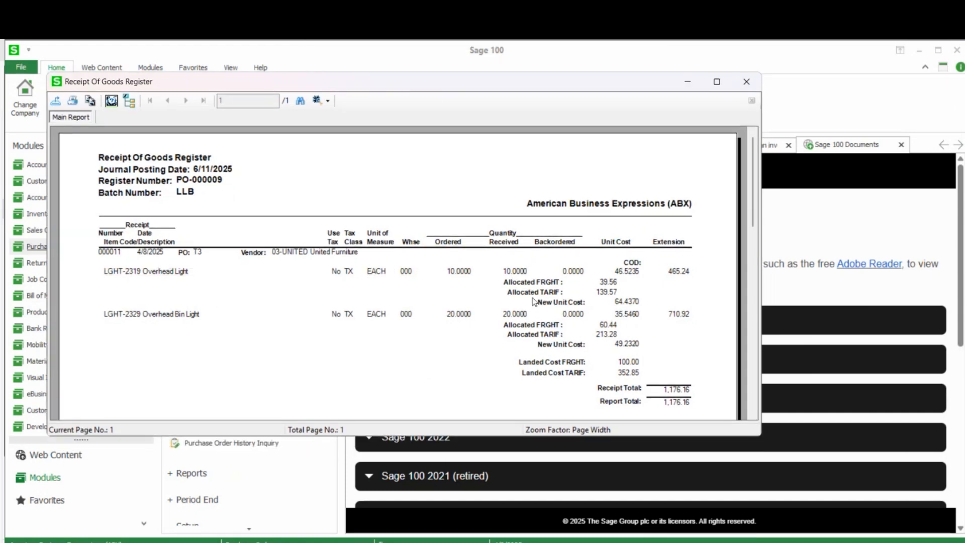
{"action": "left_click", "coordinate": [631, 363]}
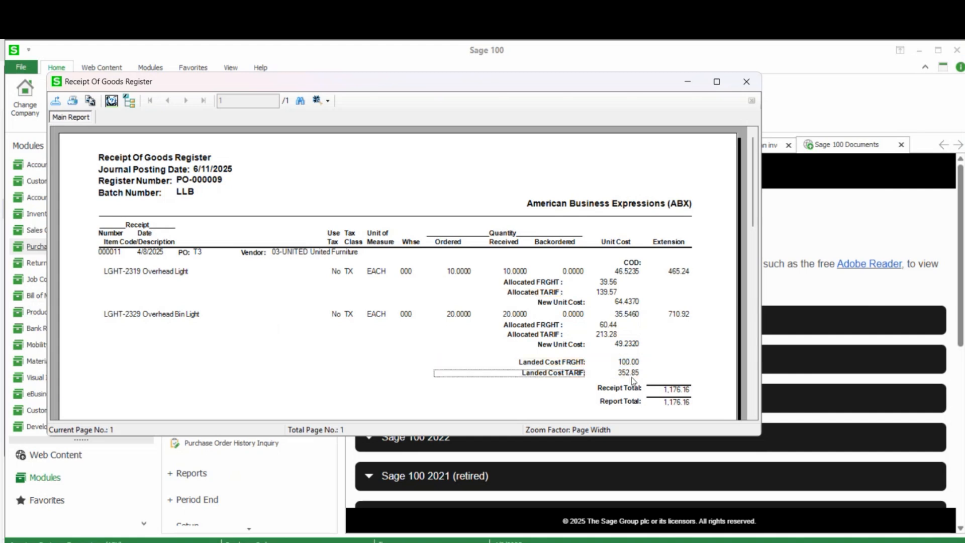
Examine the FRGHT and TARIF landed cost totals and the amounts allocated to the Overhead Bin Light and Overhead Light lines.
{"action": "left_click", "coordinate": [634, 371]}
{"action": "left_click", "coordinate": [632, 361]}
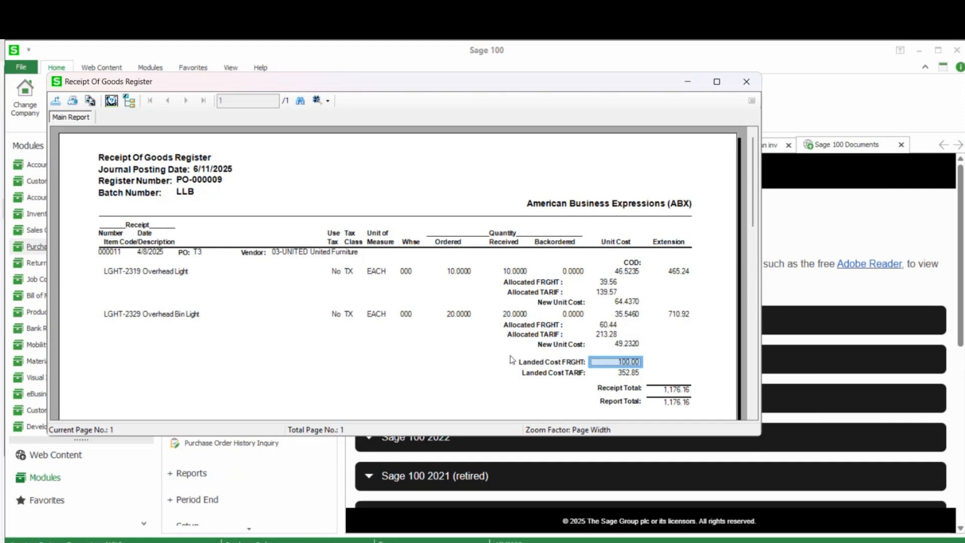
{"action": "left_click", "coordinate": [593, 335]}
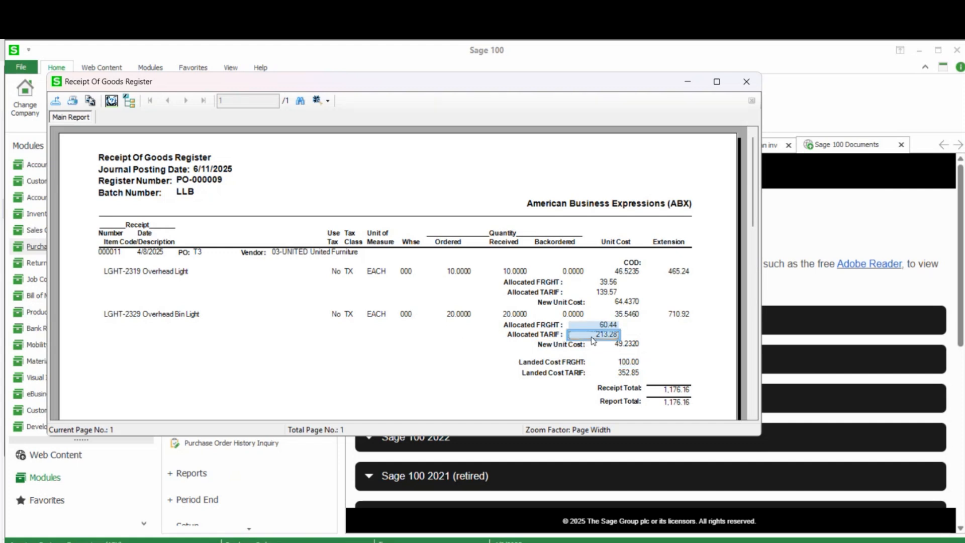
{"action": "left_click", "coordinate": [604, 293]}
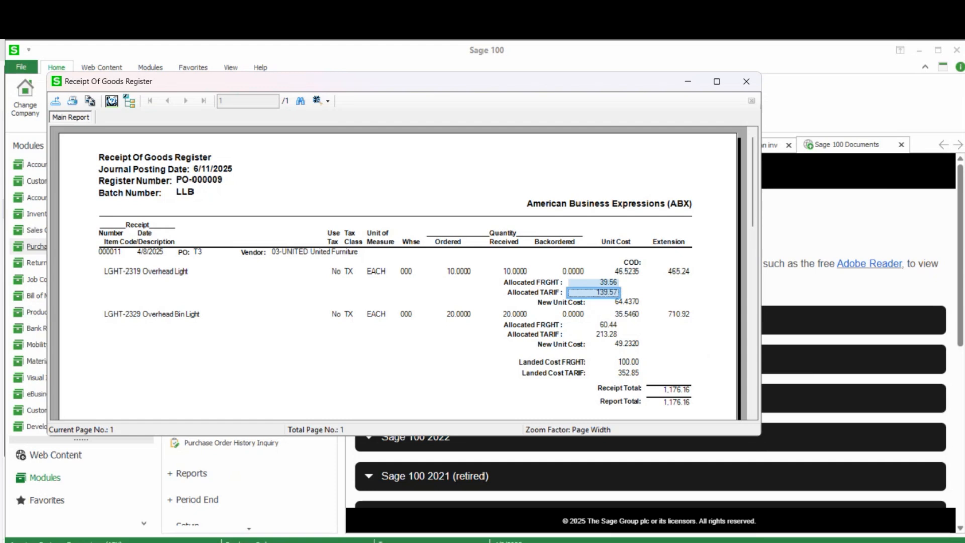
Switch to Calculator and multiply 465.24 by 0.3 to check the tariff allocated to the Overhead Light line.
{"action": "mouse_move", "coordinate": [740, 541]}
{"action": "left_click", "coordinate": [705, 458]}
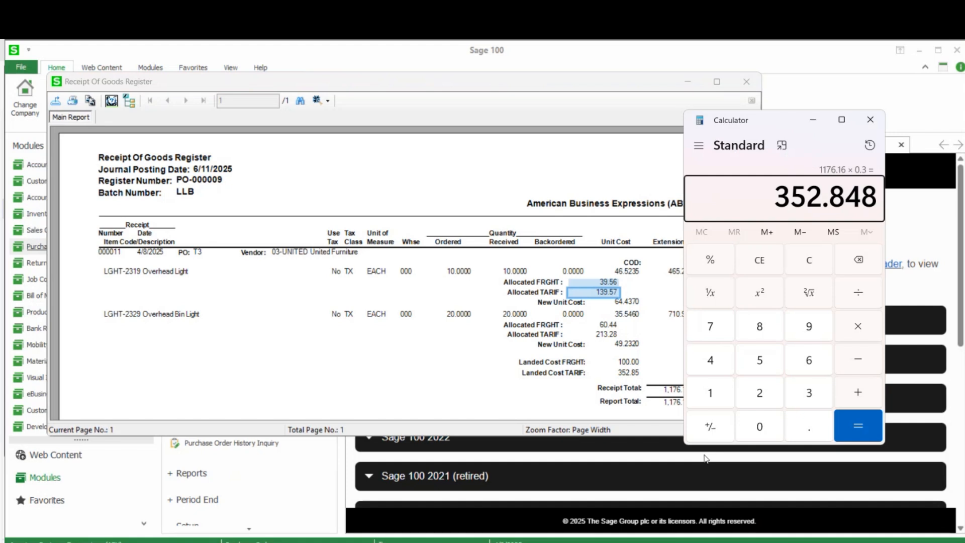
{"action": "left_click", "coordinate": [808, 264]}
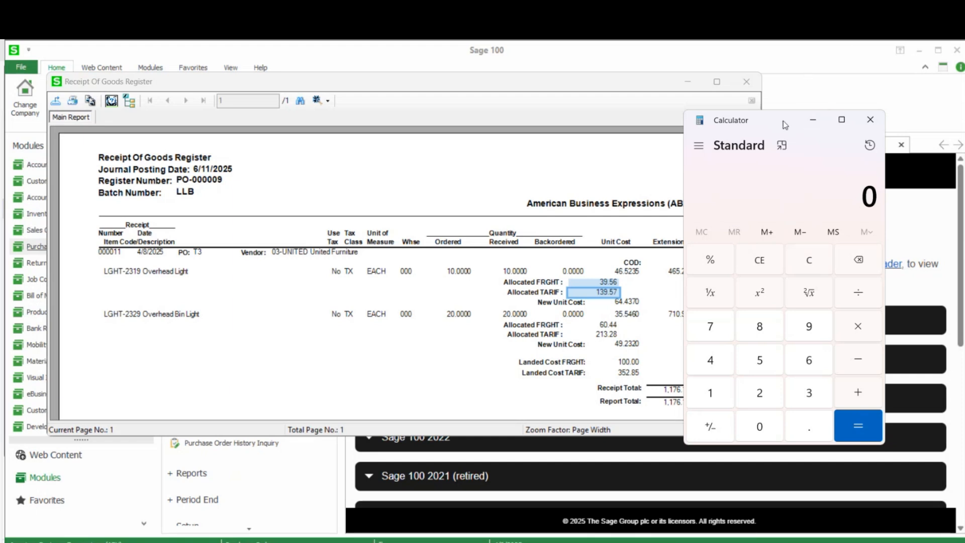
{"action": "left_click_drag", "start_coordinate": [783, 121], "coordinate": [809, 107]}
{"action": "type", "text": "4"}
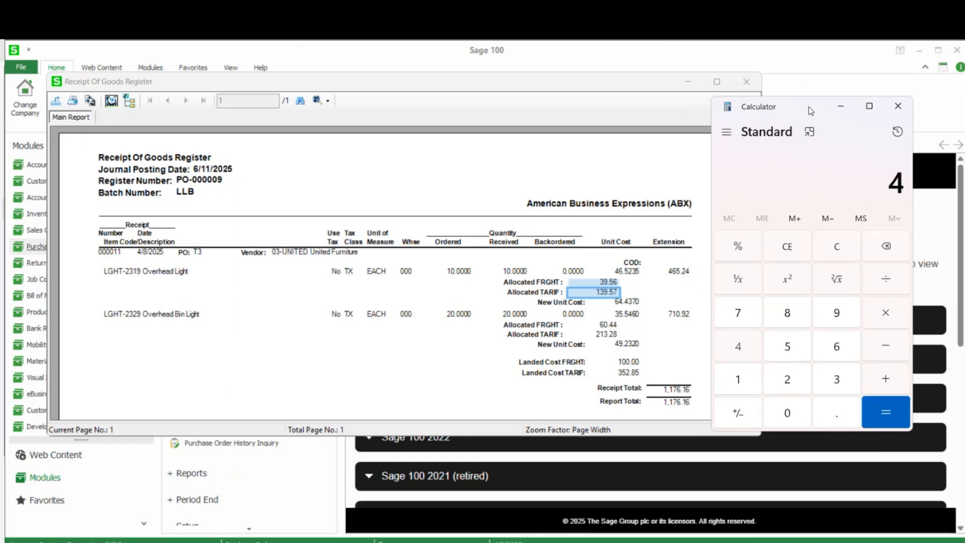
{"action": "type", "text": "65.24"}
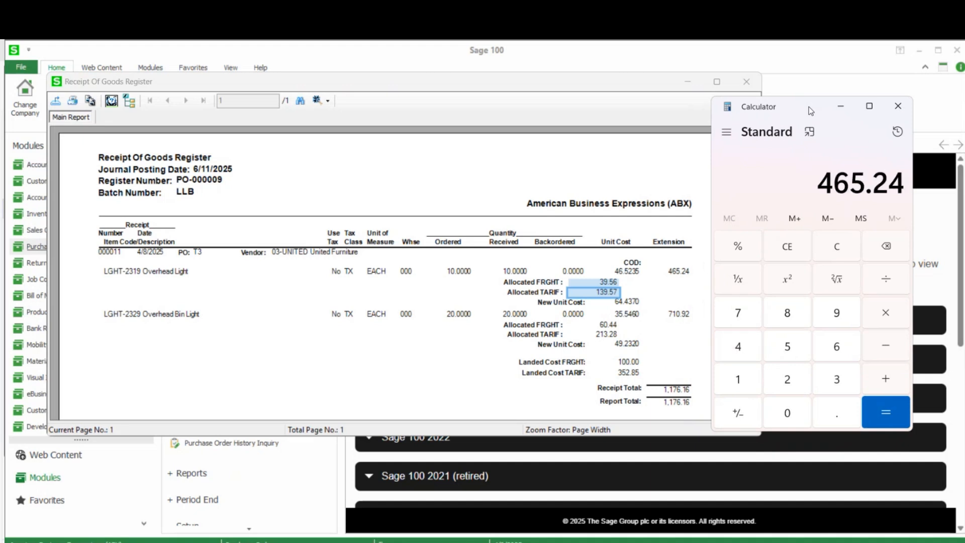
{"action": "key", "text": "asterisk"}
{"action": "type", "text": "0.3"}
{"action": "key", "text": "Return"}
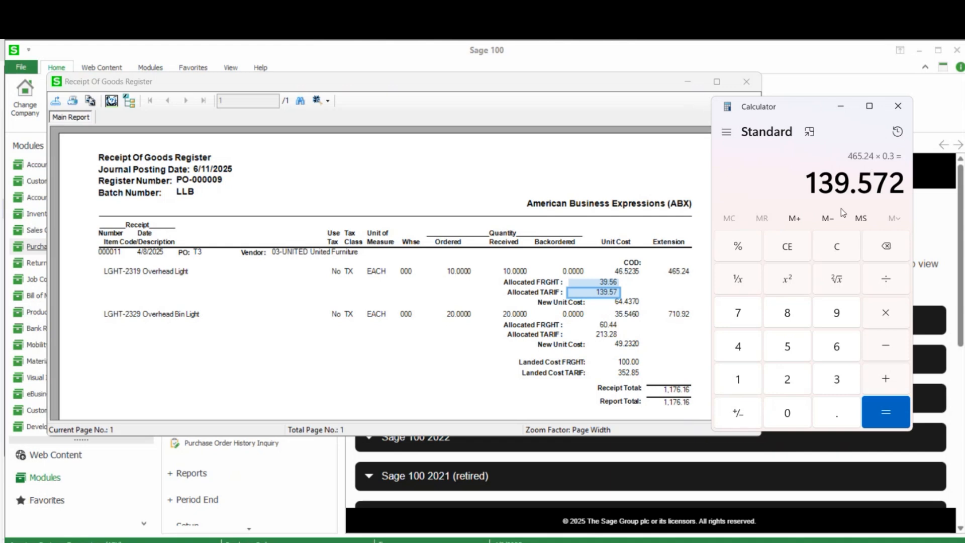
{"action": "left_click", "coordinate": [837, 247]}
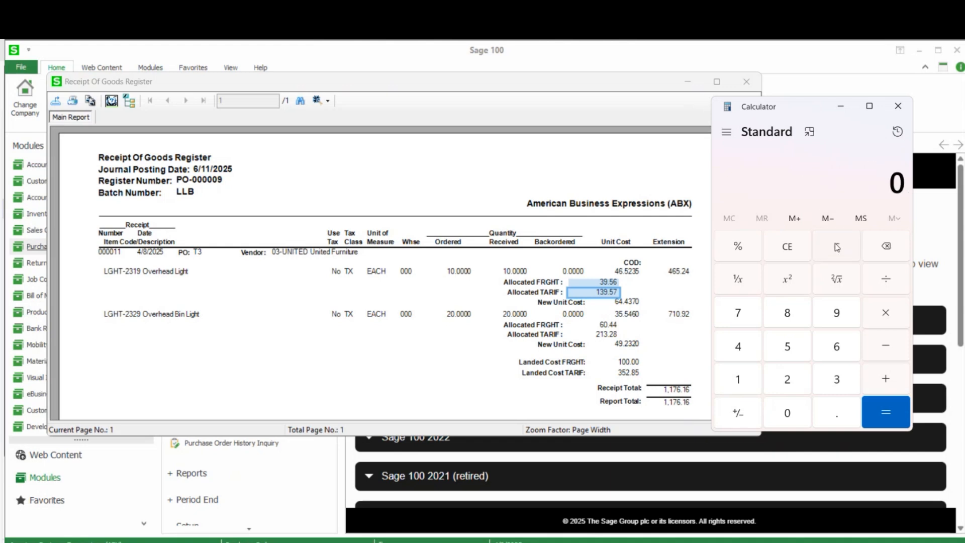
{"action": "type", "text": "710.92"}
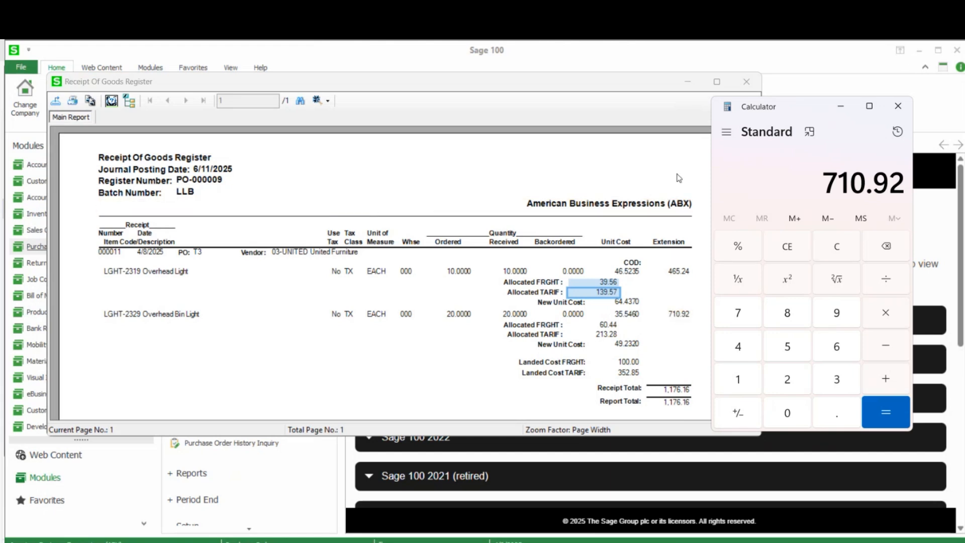
{"action": "type", "text": "*0.03"}
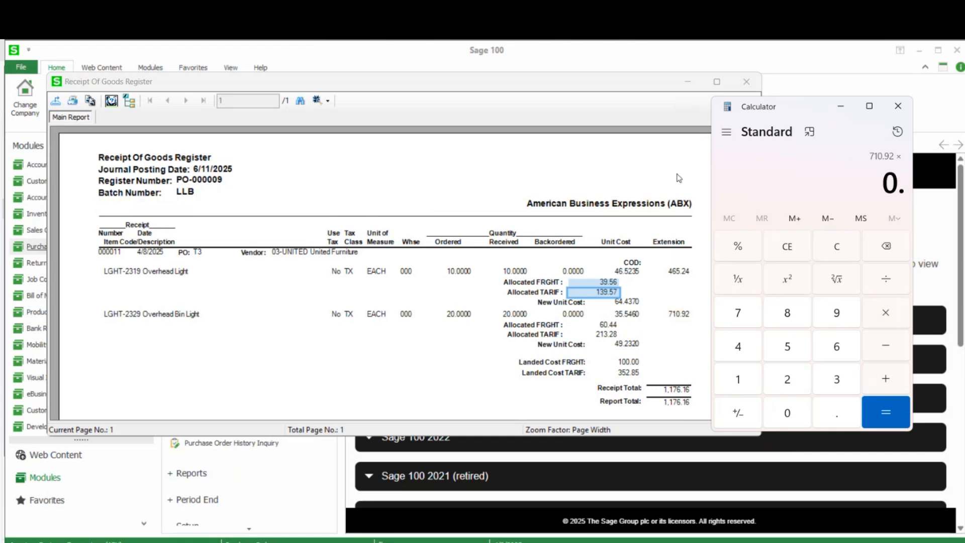
{"action": "key", "text": "Return"}
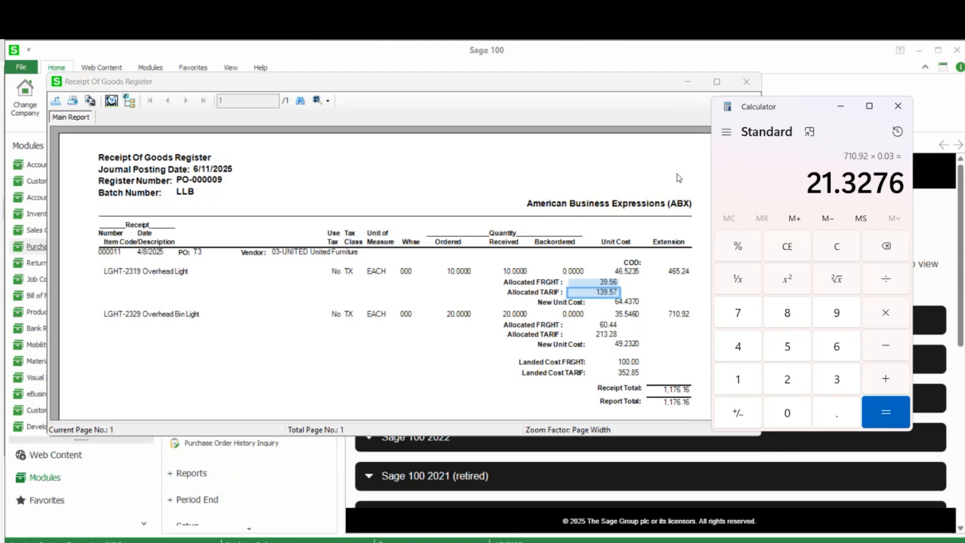
{"action": "left_click", "coordinate": [836, 243]}
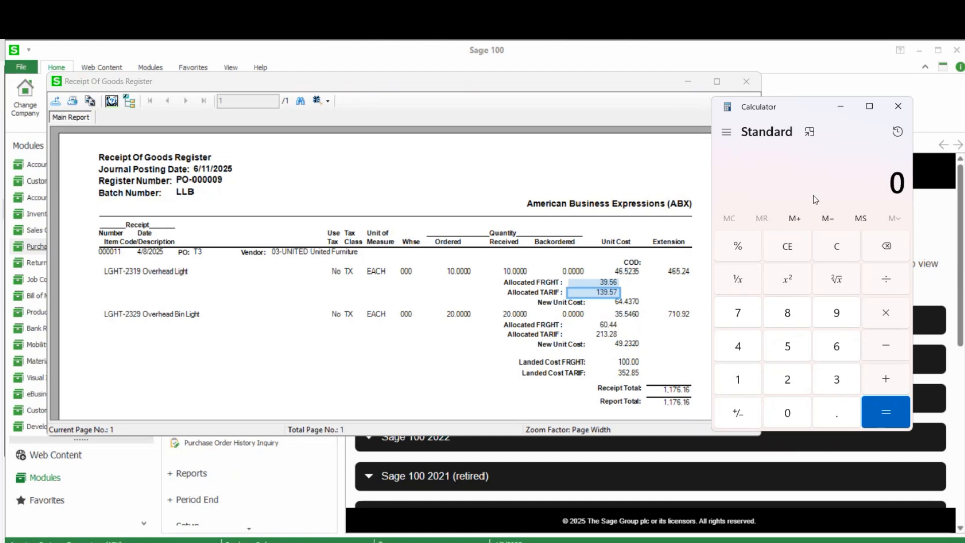
Multiply 710.92 by 0.3 to check the tariff allocated to the Overhead Bin Light line.
{"action": "type", "text": "710.92"}
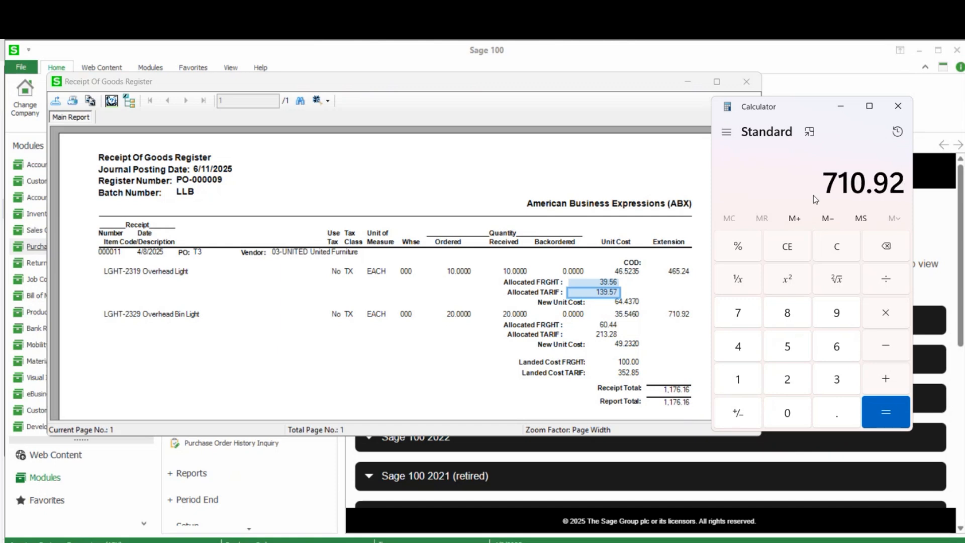
{"action": "type", "text": "*0.3"}
{"action": "key", "text": "Return"}
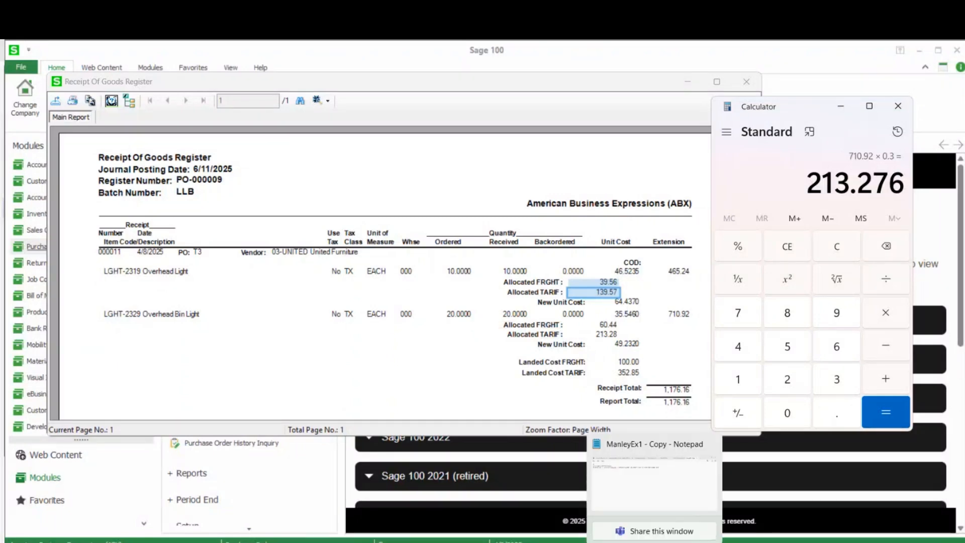
Switch to Adobe Acrobat and show the example register ROG_Example_LandedCost.pdf enlarged in a maximized window.
{"action": "mouse_move", "coordinate": [709, 542]}
{"action": "left_click", "coordinate": [676, 495]}
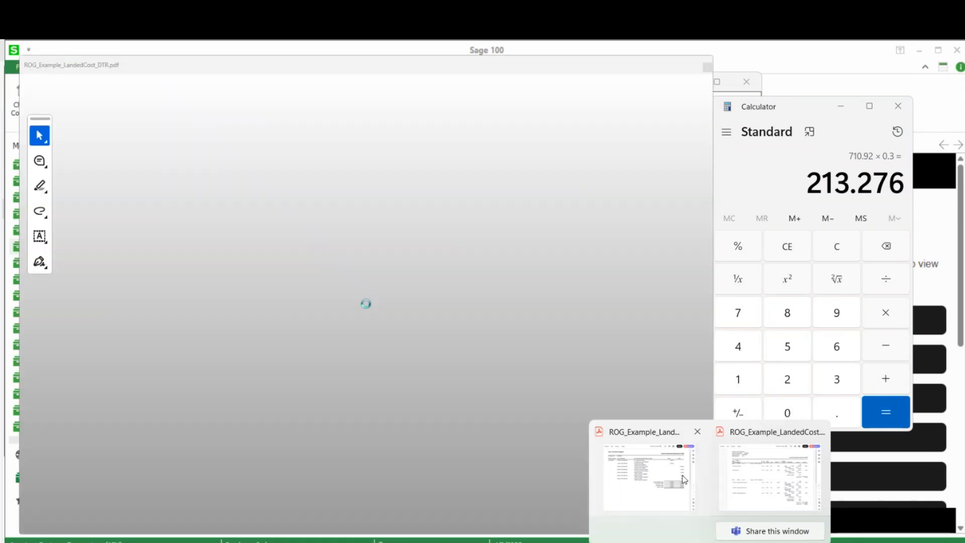
{"action": "left_click", "coordinate": [769, 478]}
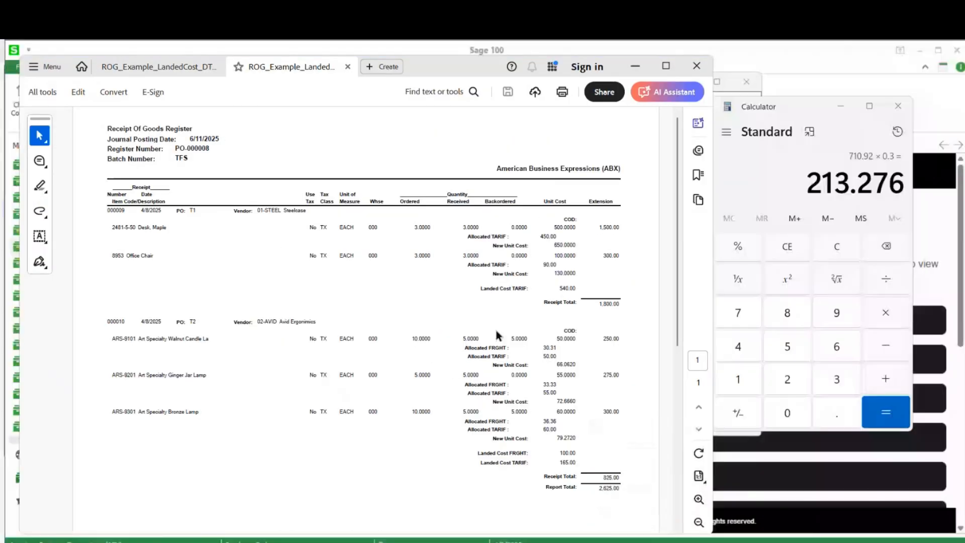
{"action": "left_click", "coordinate": [666, 65]}
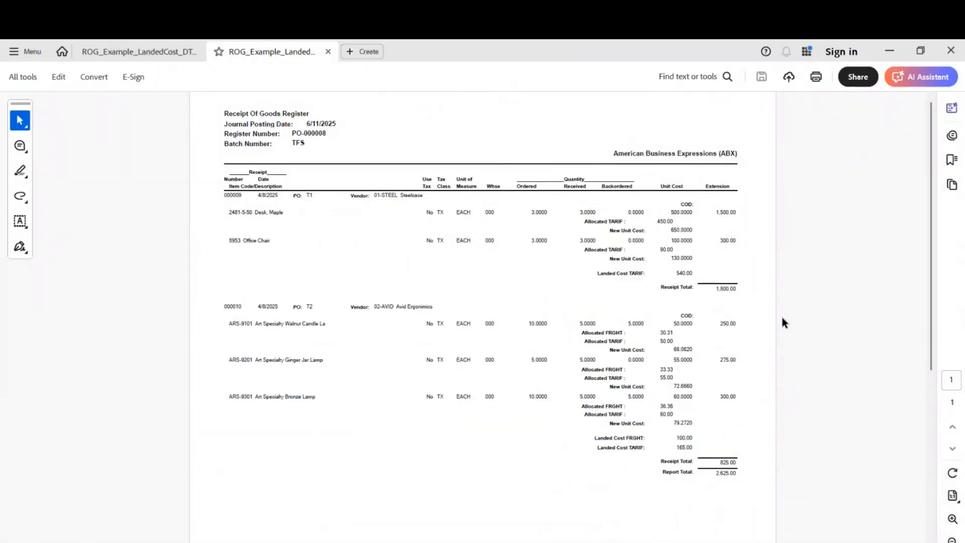
{"action": "left_click", "coordinate": [953, 519]}
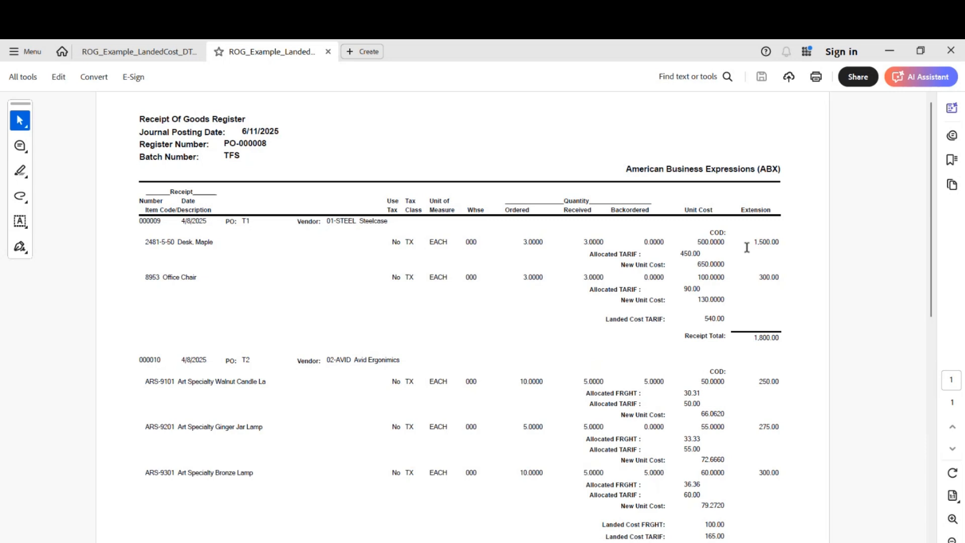
Examine the allocated tariff and freight costs on purchase orders T1 and T2 in the example Receipt Of Goods Register.
{"action": "left_click_drag", "start_coordinate": [680, 254], "coordinate": [692, 254]}
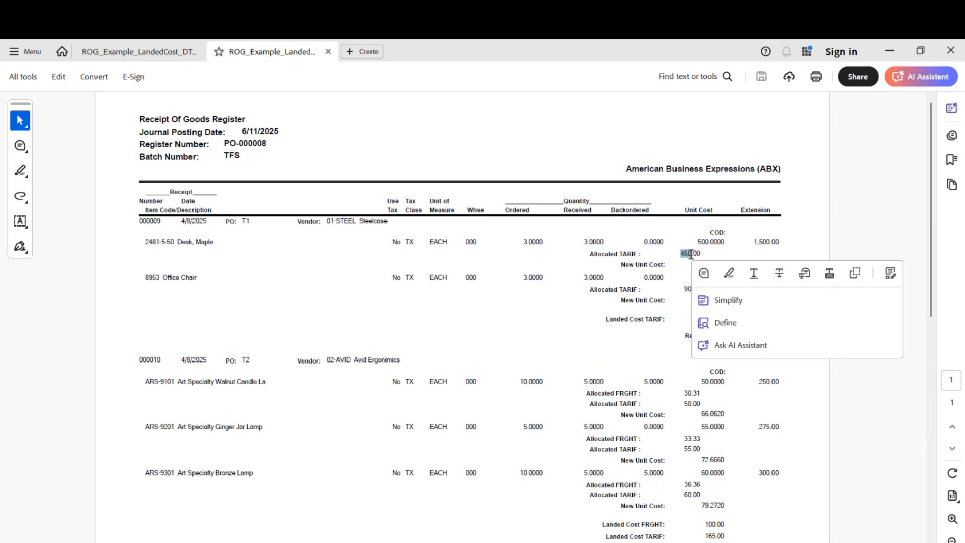
{"action": "left_click", "coordinate": [657, 307]}
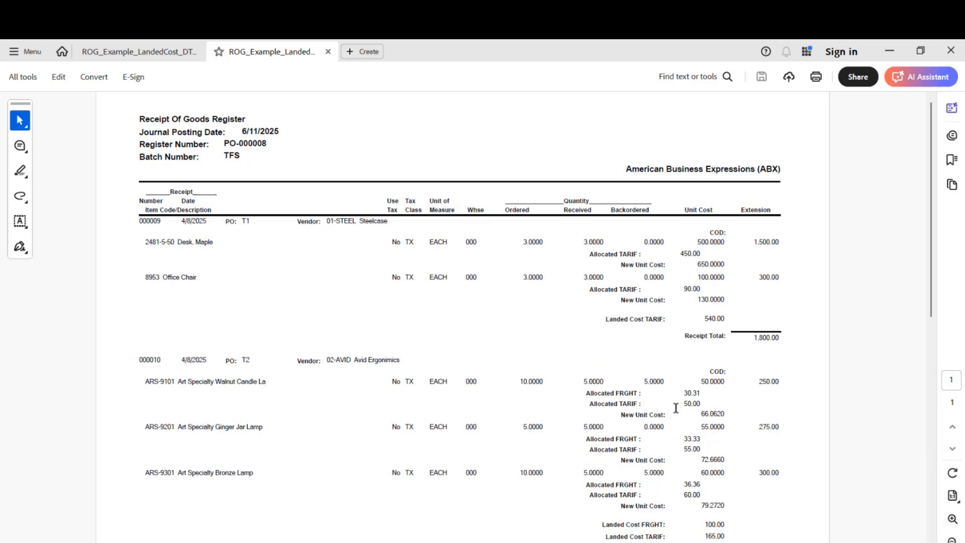
{"action": "scroll", "coordinate": [731, 455], "scroll_direction": "down", "scroll_amount": 1}
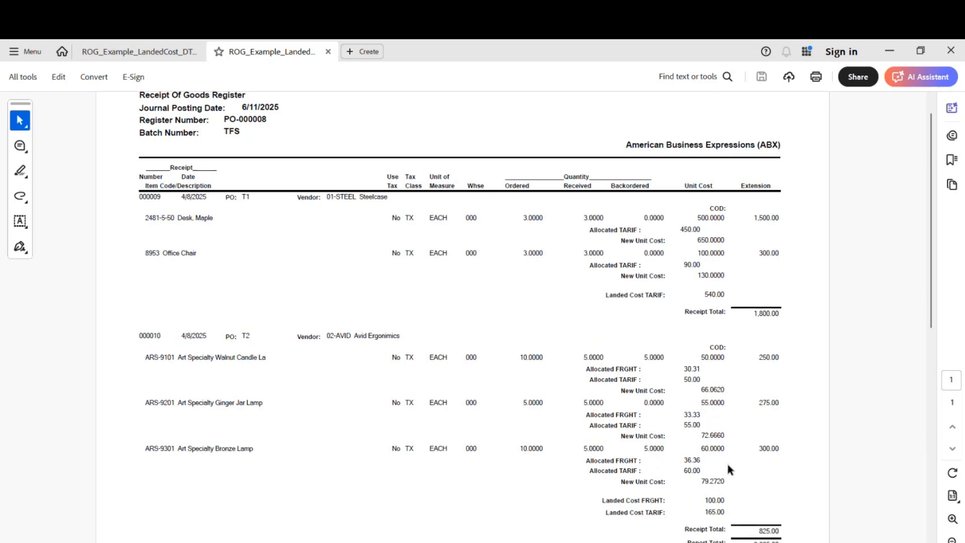
{"action": "scroll", "coordinate": [644, 434], "scroll_direction": "down", "scroll_amount": 1}
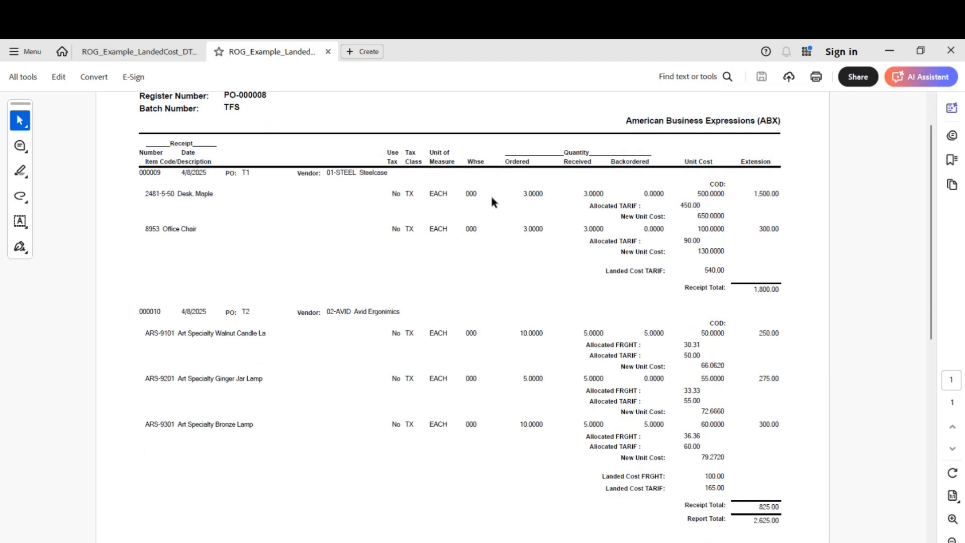
Compare the example Receipt Of Goods Register's report total with the Daily Transaction Register in ROG_Example_LandedCost_DTR.pdf.
{"action": "left_click", "coordinate": [131, 53]}
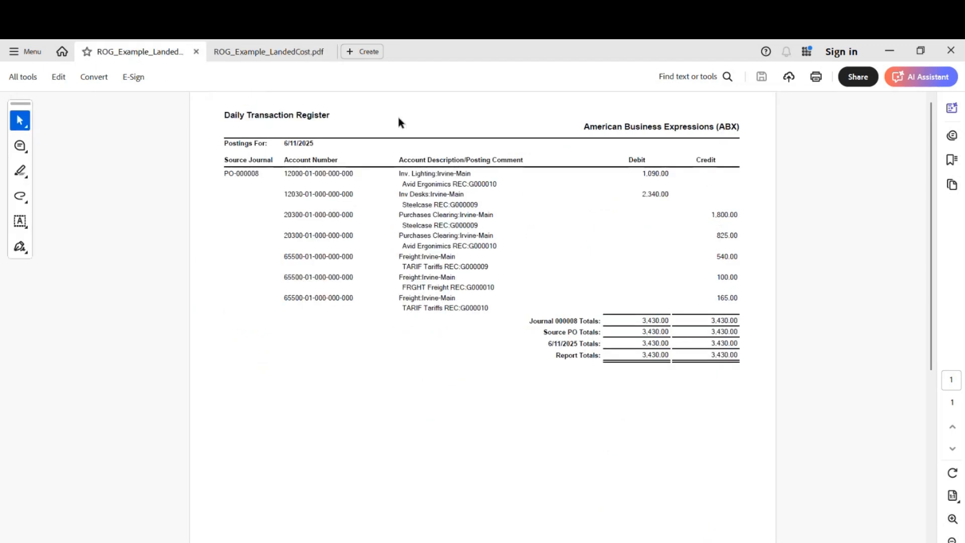
{"action": "left_click", "coordinate": [259, 57]}
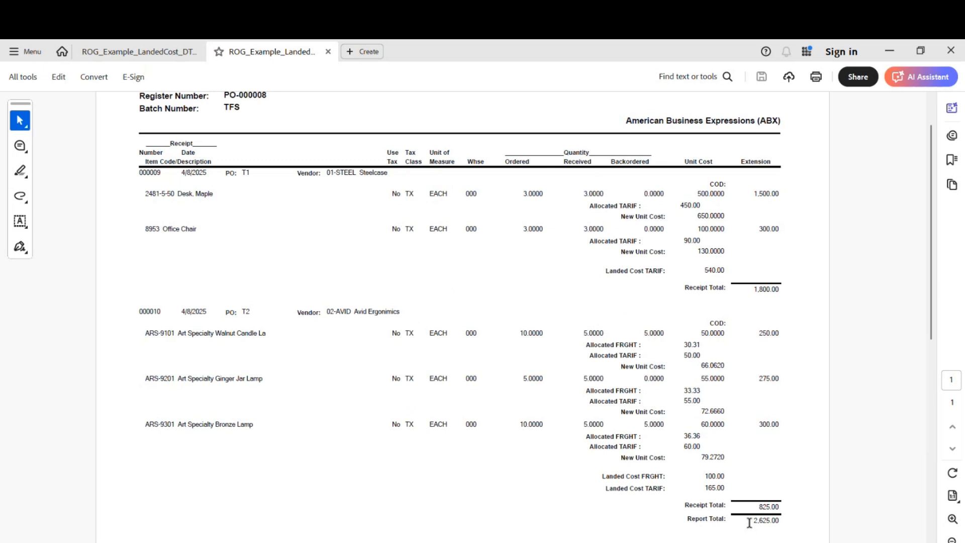
{"action": "left_click_drag", "start_coordinate": [749, 522], "coordinate": [790, 523]}
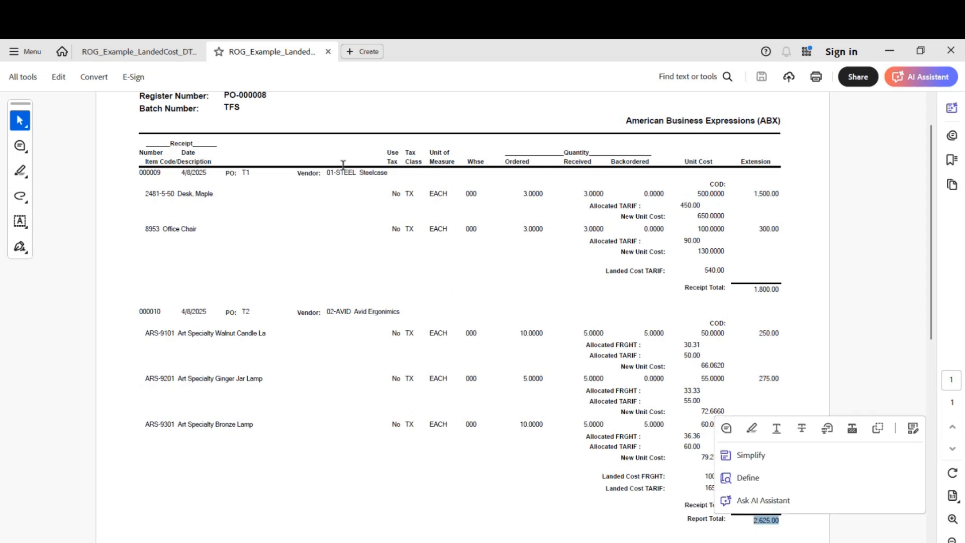
{"action": "left_click", "coordinate": [172, 58]}
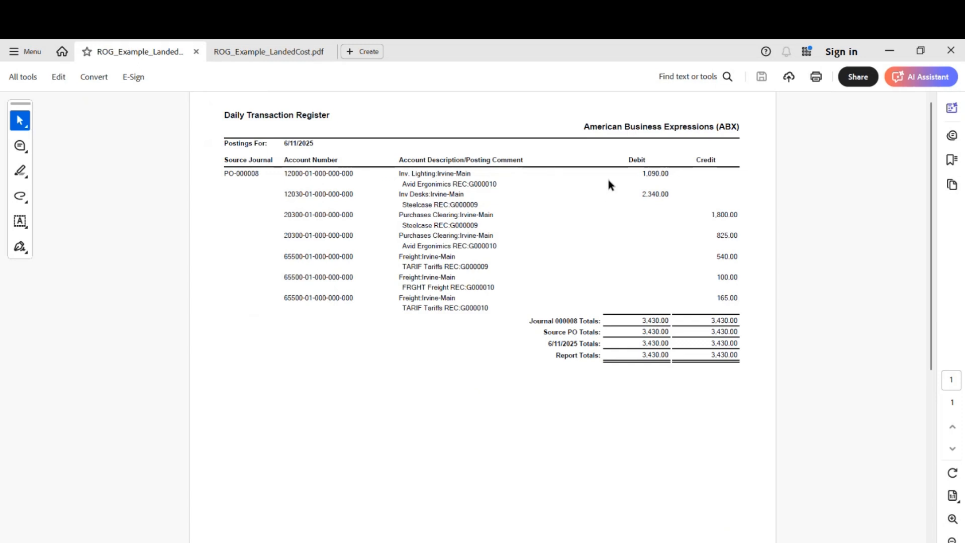
Compare the register's individual receipt totals with the Purchases Clearing credits for Steelcase and Avid Ergonimics in the Daily Transaction Register.
{"action": "left_click", "coordinate": [261, 53]}
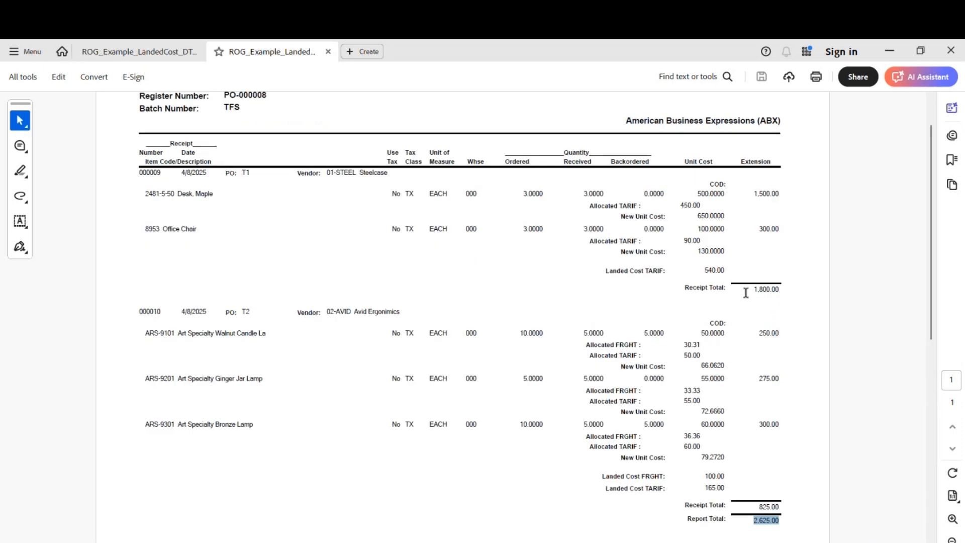
{"action": "left_click_drag", "start_coordinate": [748, 290], "coordinate": [810, 292]}
{"action": "left_click", "coordinate": [798, 494]}
{"action": "left_click", "coordinate": [181, 47]}
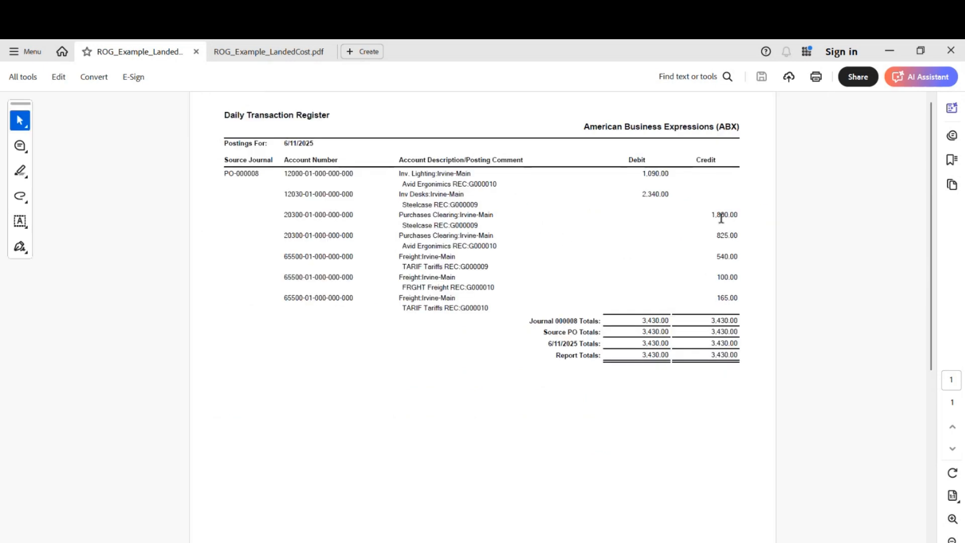
{"action": "left_click_drag", "start_coordinate": [711, 217], "coordinate": [745, 235]}
{"action": "left_click", "coordinate": [676, 235]}
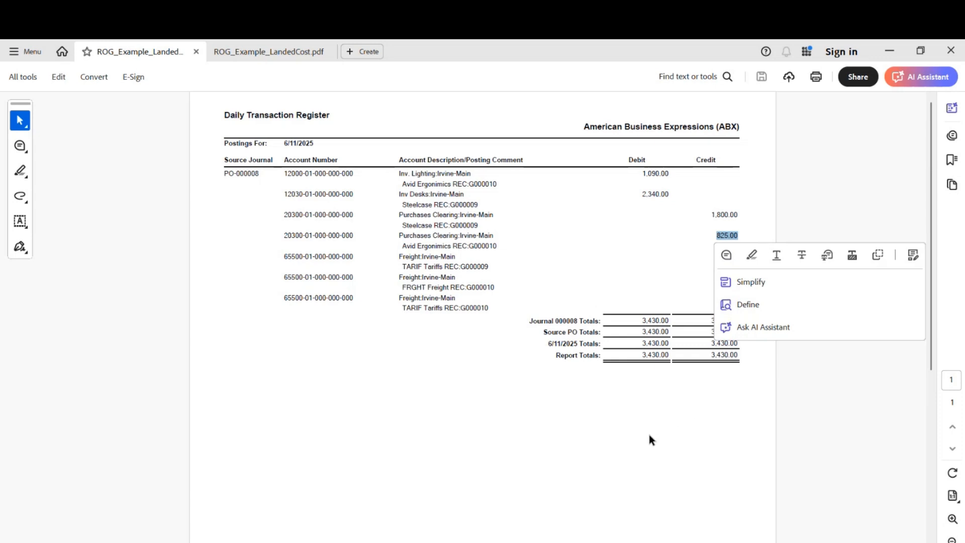
{"action": "left_click", "coordinate": [691, 251]}
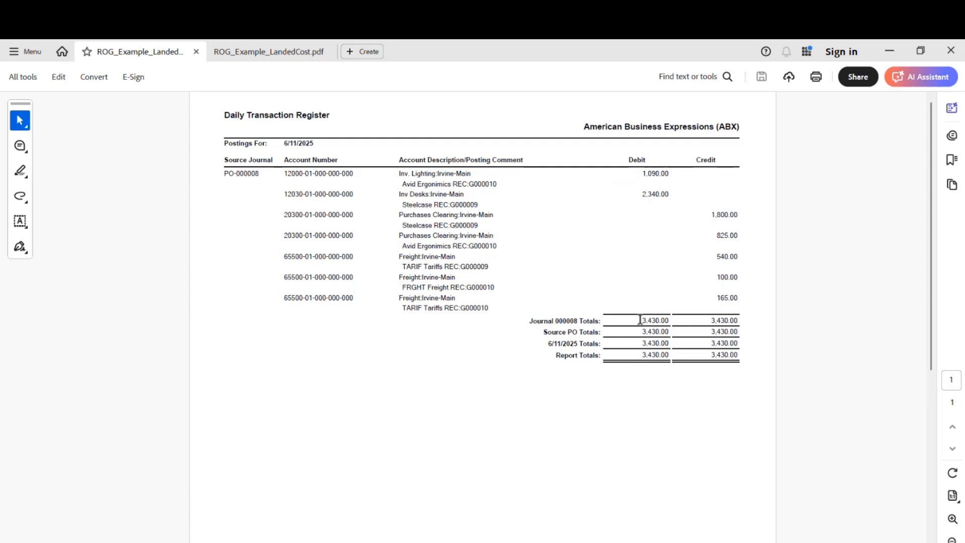
Examine the Daily Transaction Register's journal debit total and the Freight account credits for the TARIF and FRGHT landed costs.
{"action": "left_click_drag", "start_coordinate": [641, 320], "coordinate": [672, 320]}
{"action": "left_click", "coordinate": [702, 324]}
{"action": "left_click_drag", "start_coordinate": [709, 259], "coordinate": [740, 261]}
{"action": "left_click", "coordinate": [754, 251]}
{"action": "left_click_drag", "start_coordinate": [709, 277], "coordinate": [747, 279]}
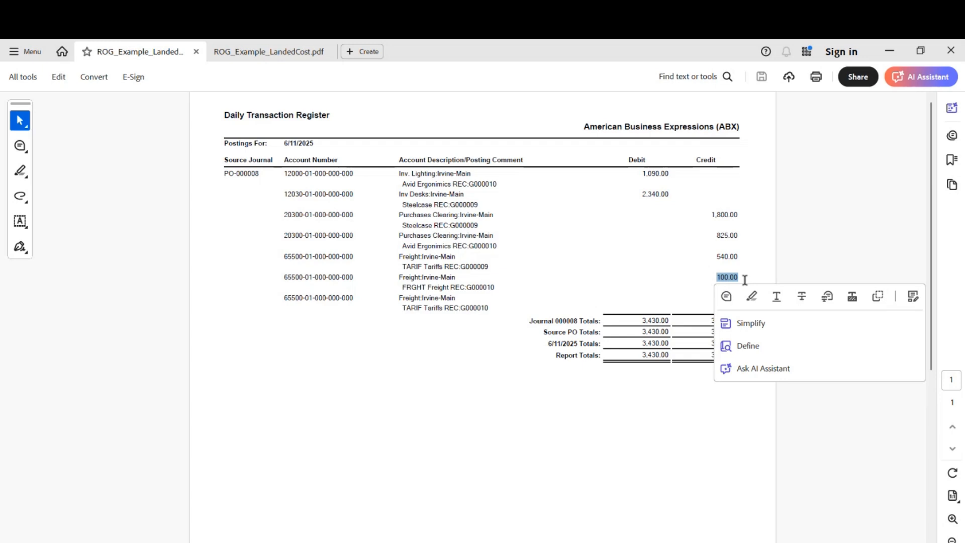
{"action": "left_click", "coordinate": [703, 285]}
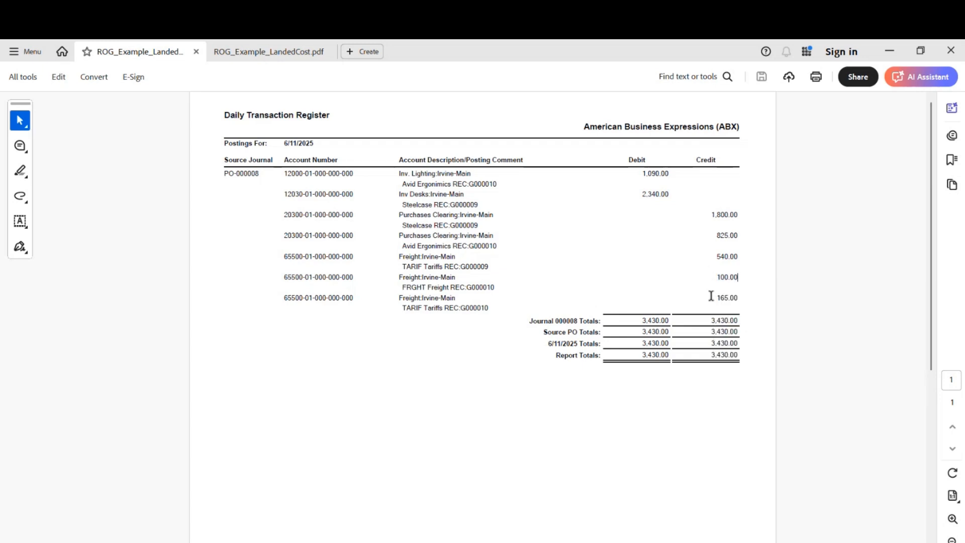
{"action": "left_click_drag", "start_coordinate": [710, 296], "coordinate": [762, 295]}
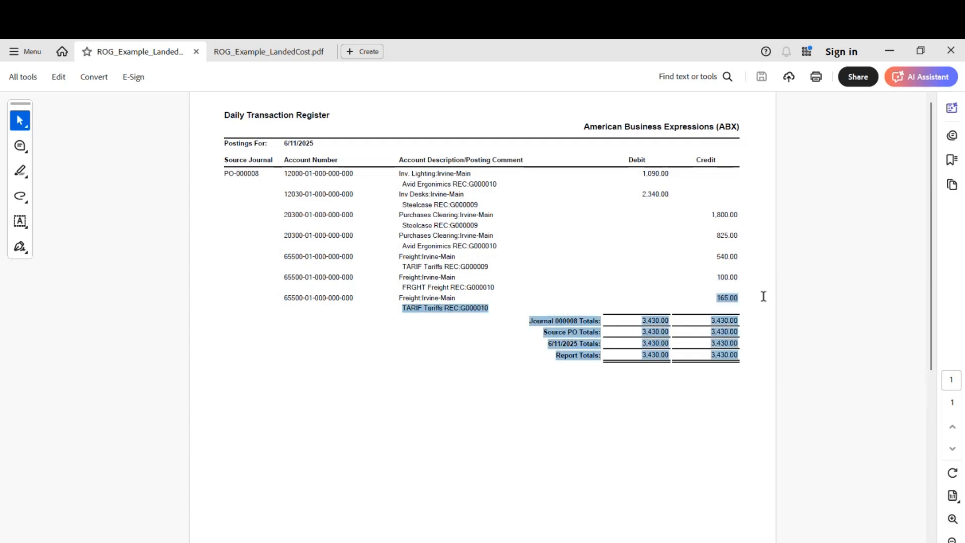
{"action": "left_click", "coordinate": [761, 297]}
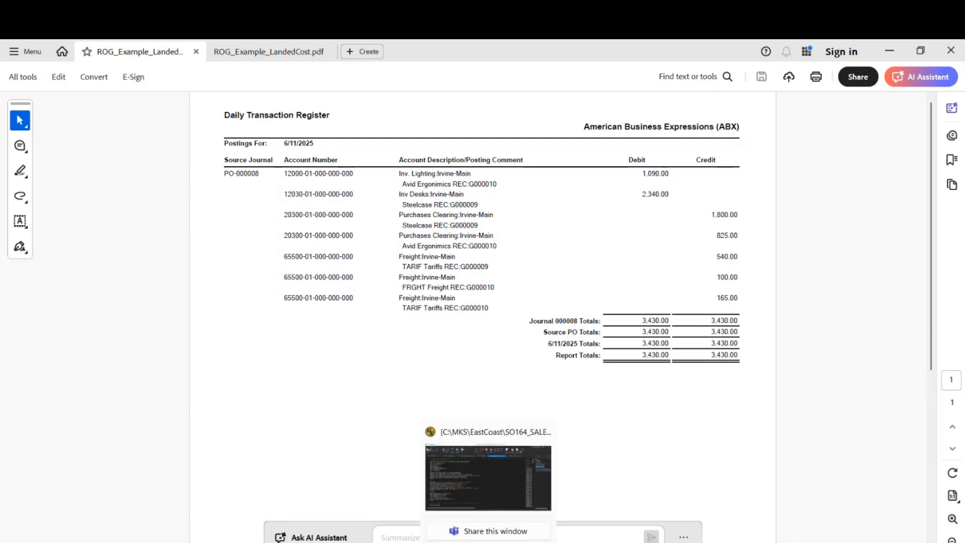
Switch to Sage 100's Item Inquiry and compare ARS-9201's cost detail with the lamp's allocated costs in ROG_Example_LandedCost.pdf.
{"action": "mouse_move", "coordinate": [572, 542]}
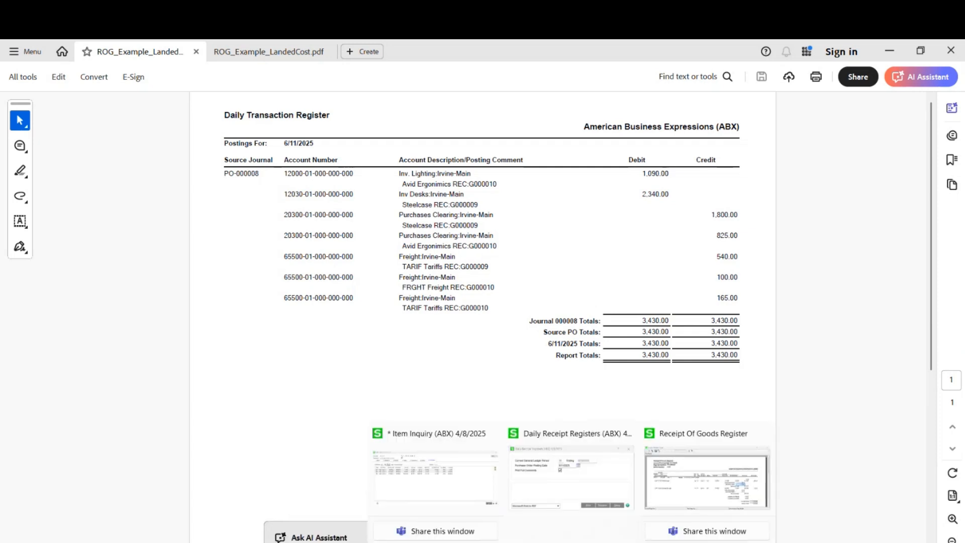
{"action": "left_click", "coordinate": [460, 484]}
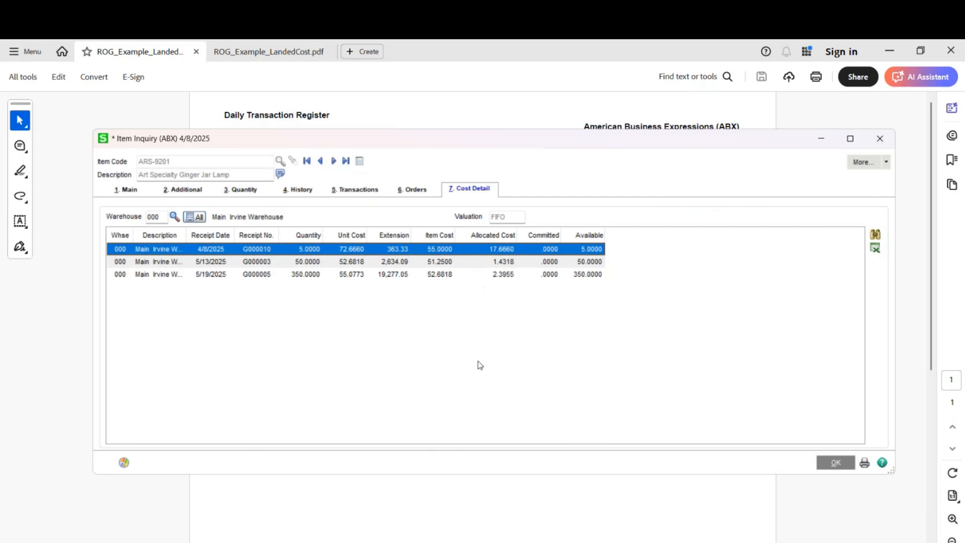
{"action": "left_click_drag", "start_coordinate": [484, 143], "coordinate": [481, 187]}
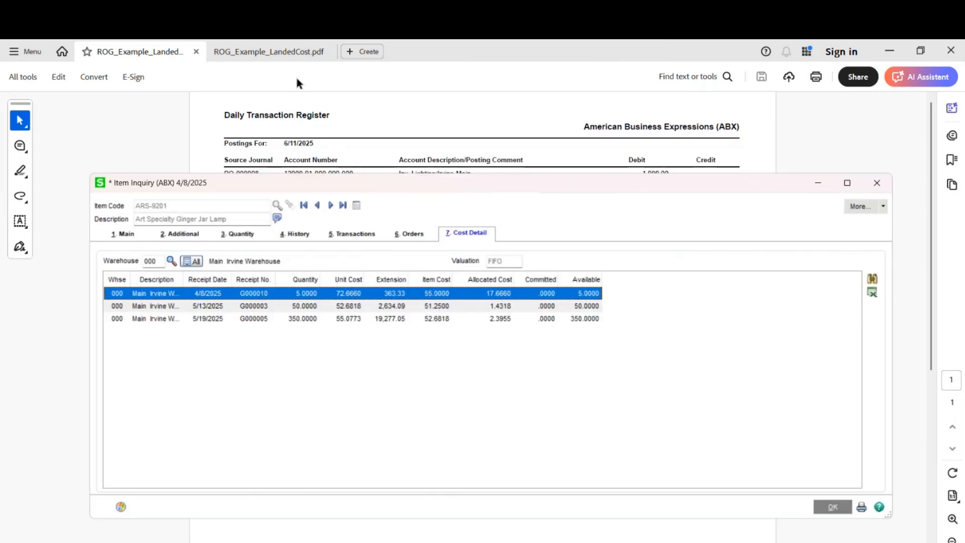
{"action": "left_click", "coordinate": [291, 55]}
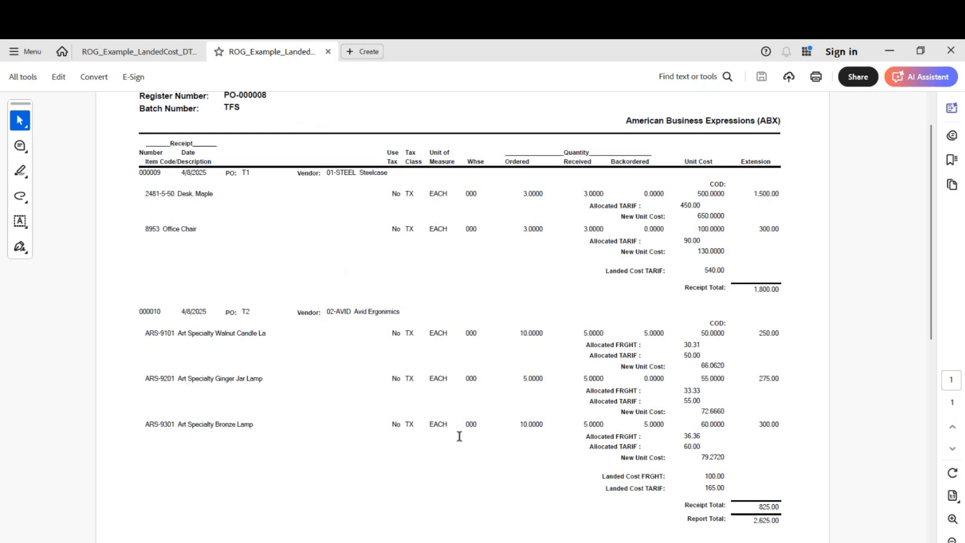
{"action": "mouse_move", "coordinate": [572, 542]}
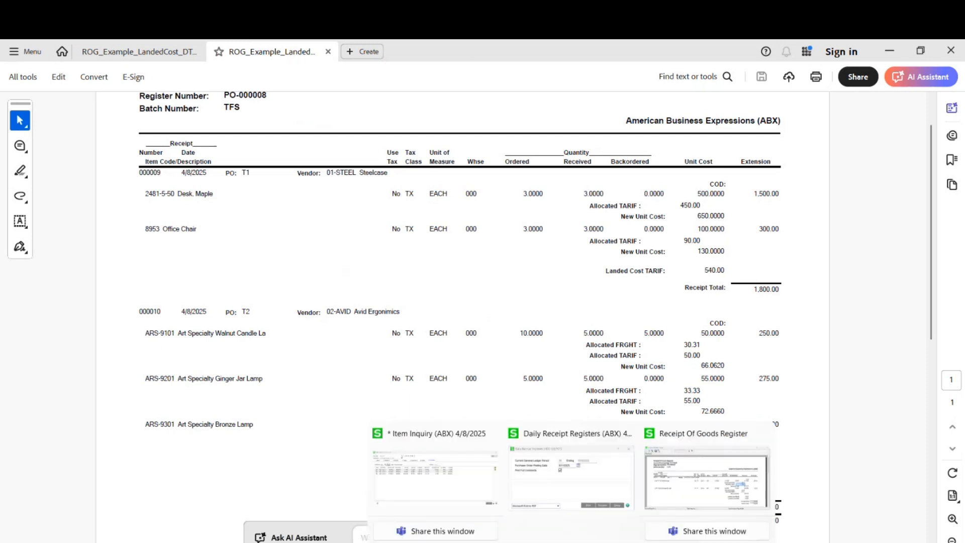
{"action": "left_click", "coordinate": [442, 475]}
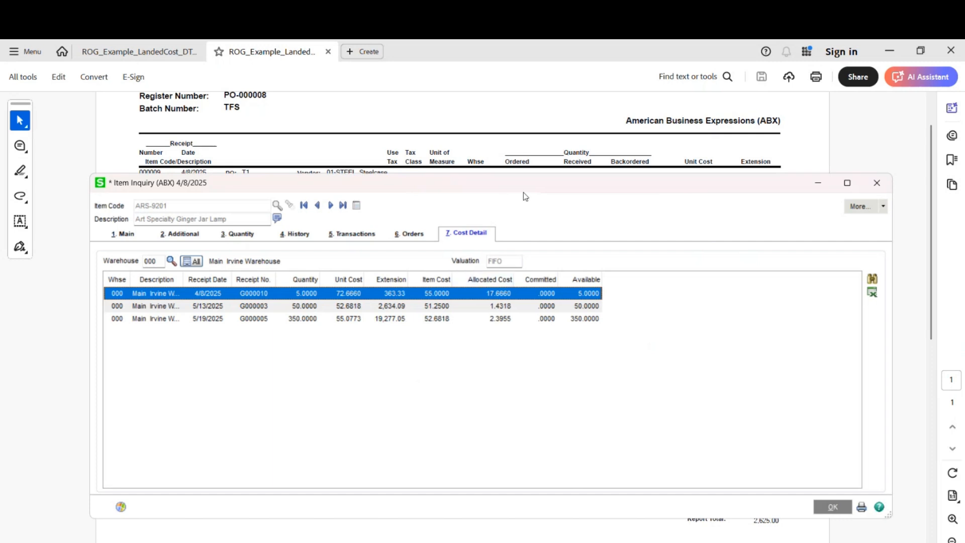
{"action": "left_click_drag", "start_coordinate": [523, 192], "coordinate": [523, 201]}
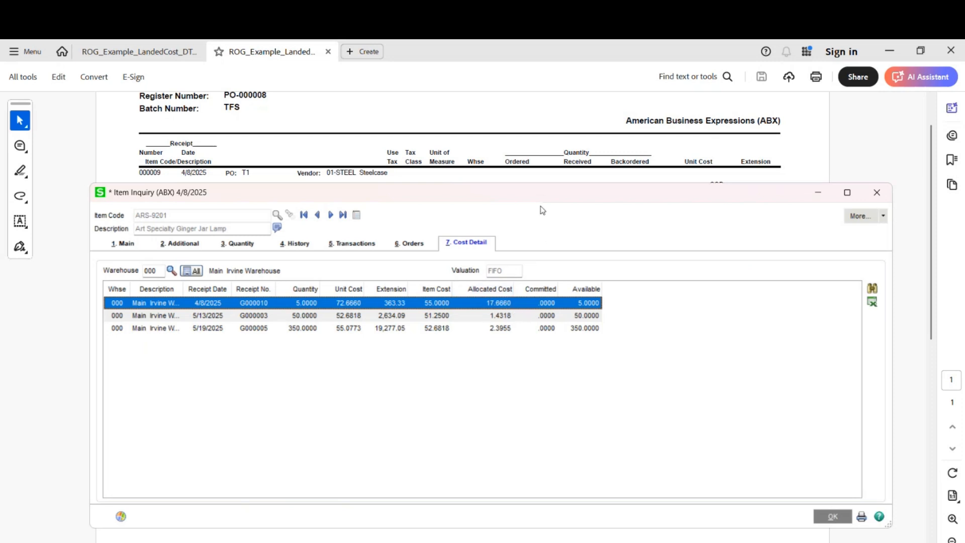
{"action": "left_click_drag", "start_coordinate": [541, 197], "coordinate": [564, 224]}
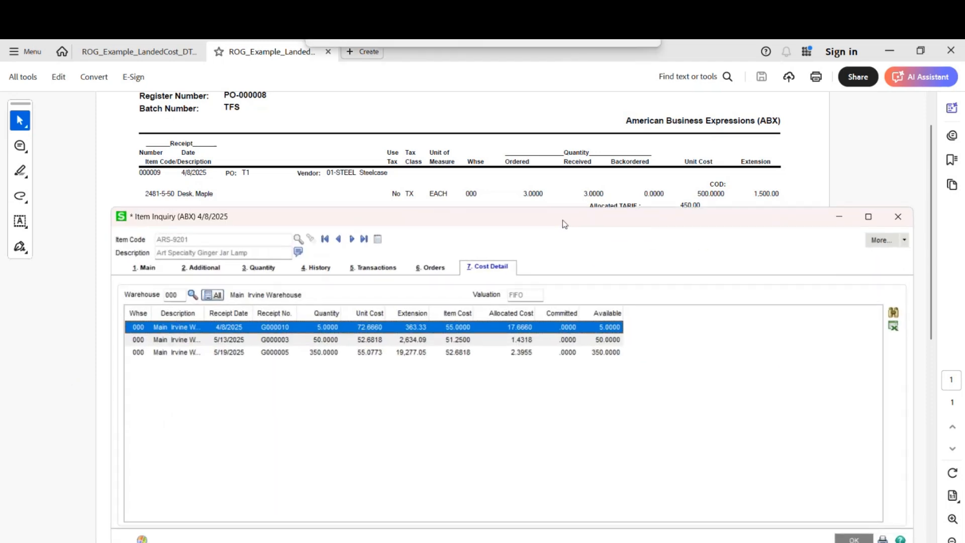
Examine the item, allocated and unit costs of ARS-9201's cost tiers for receipts G000010 and G000003.
{"action": "left_click", "coordinate": [512, 176]}
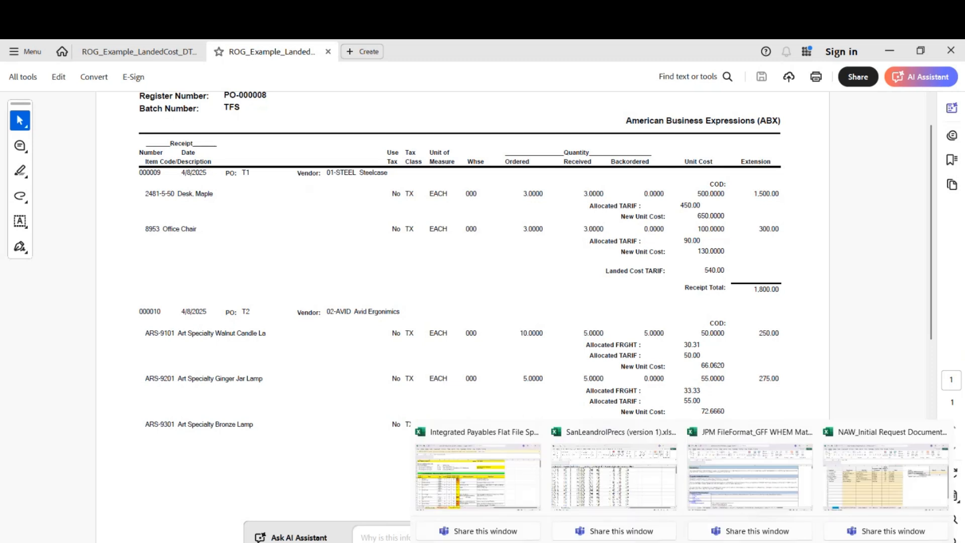
{"action": "mouse_move", "coordinate": [571, 542]}
{"action": "left_click", "coordinate": [422, 458]}
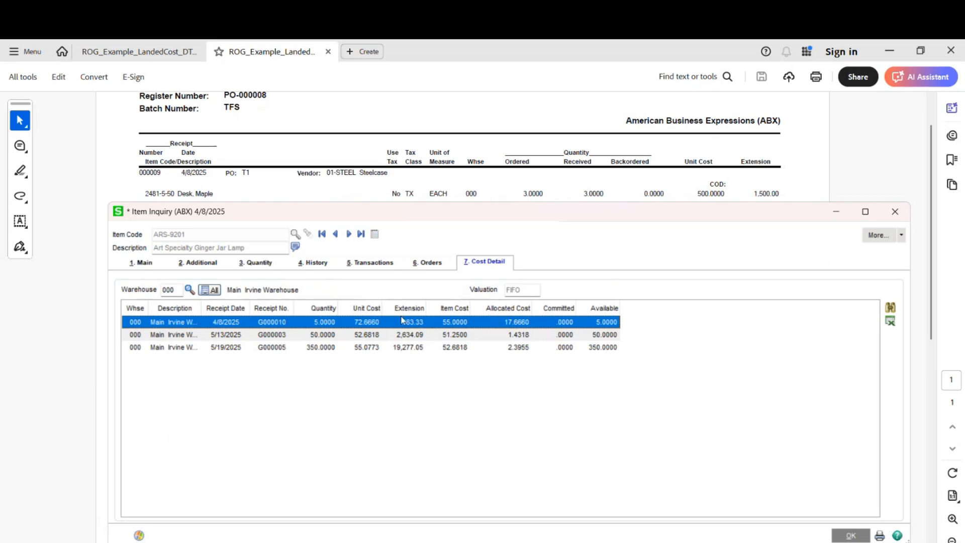
{"action": "left_click", "coordinate": [358, 336]}
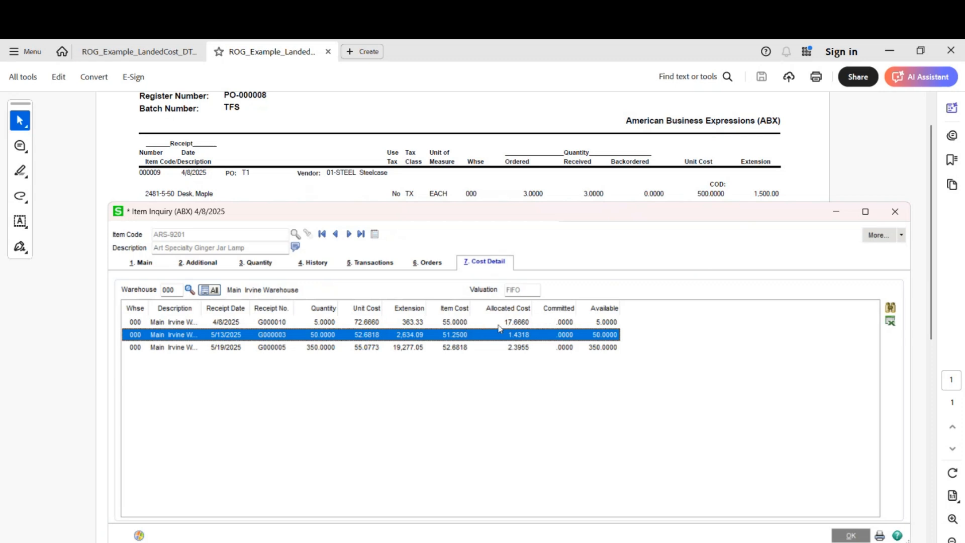
{"action": "left_click", "coordinate": [365, 323]}
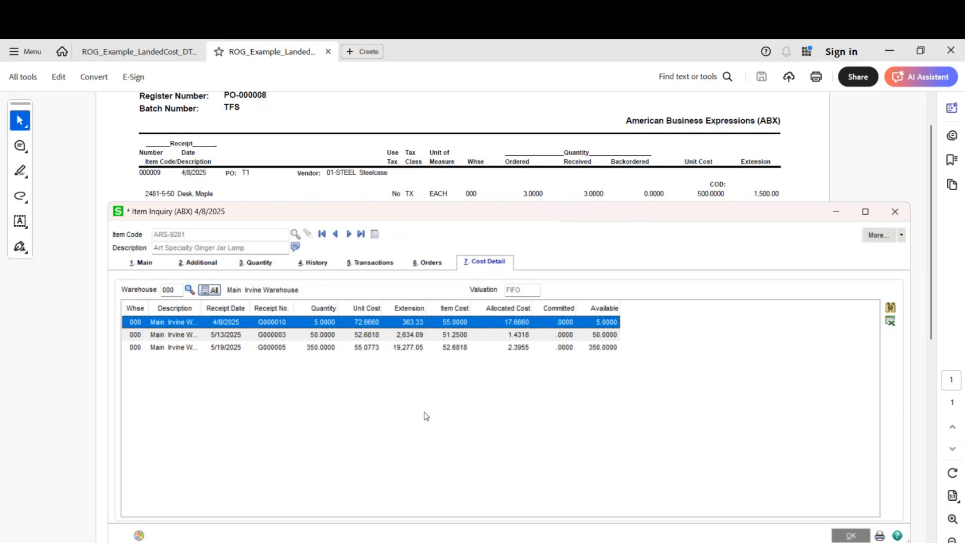
{"action": "left_click_drag", "start_coordinate": [500, 218], "coordinate": [471, 171]}
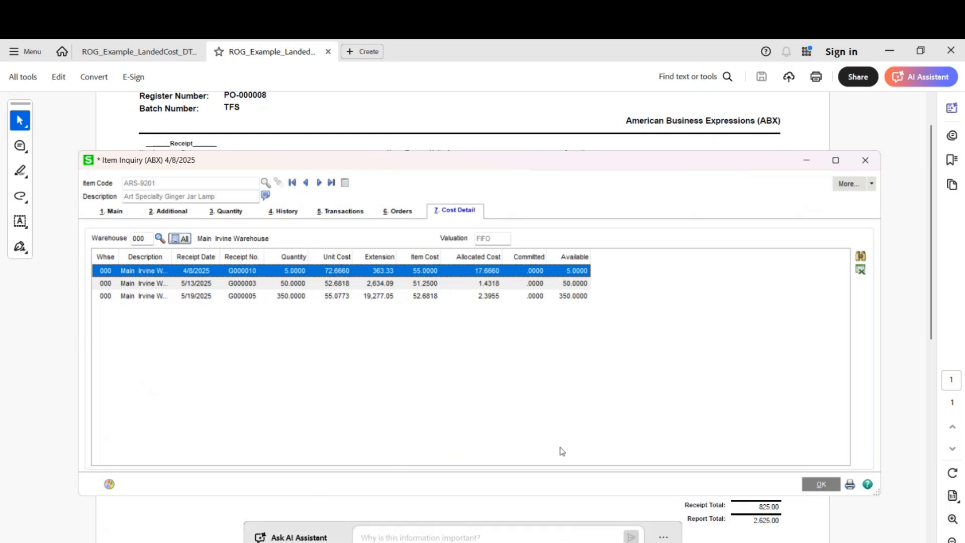
{"action": "mouse_move", "coordinate": [578, 541]}
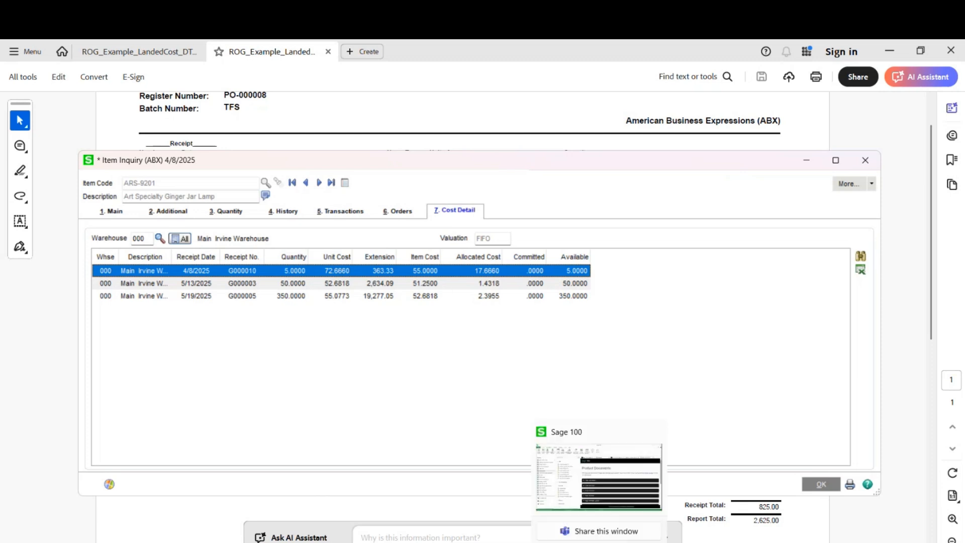
{"action": "mouse_move", "coordinate": [571, 542]}
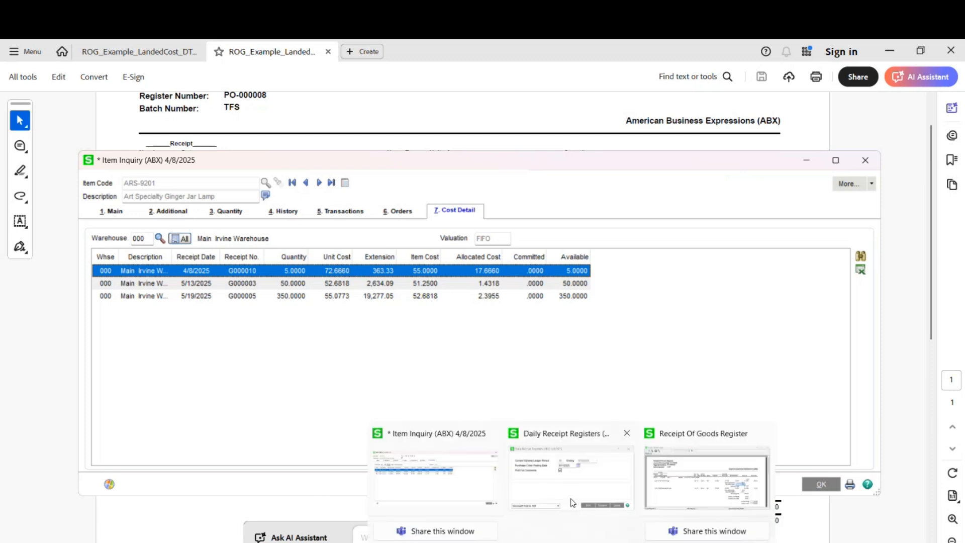
{"action": "mouse_move", "coordinate": [573, 502]}
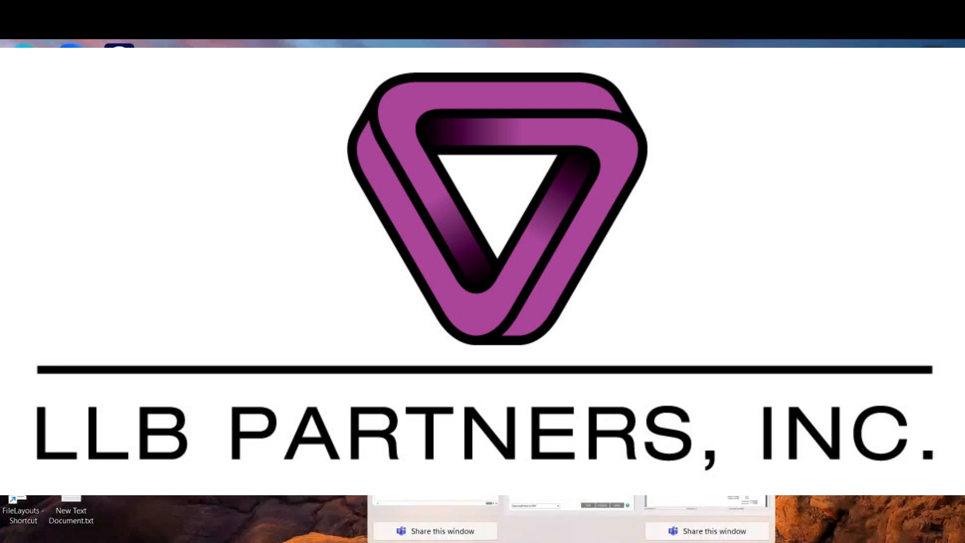
{"action": "left_click", "coordinate": [707, 473]}
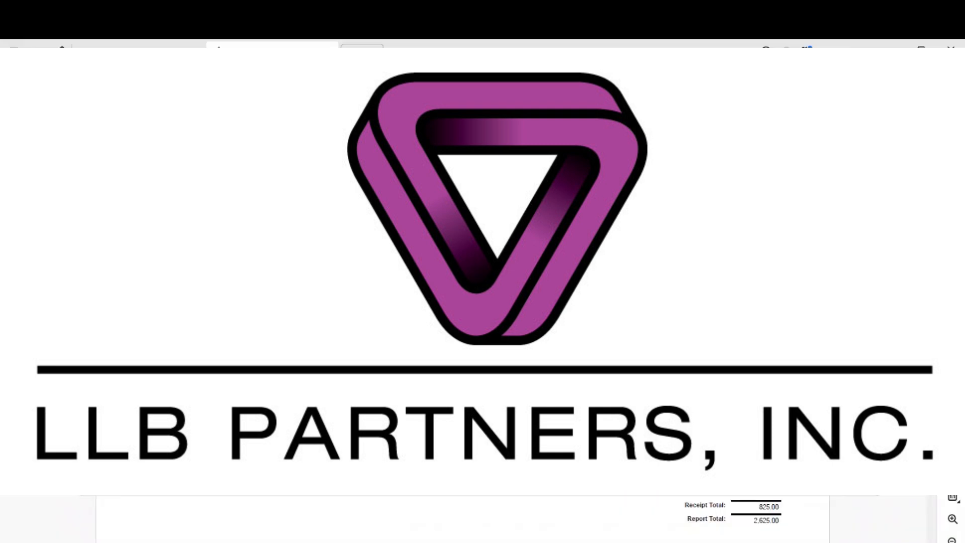
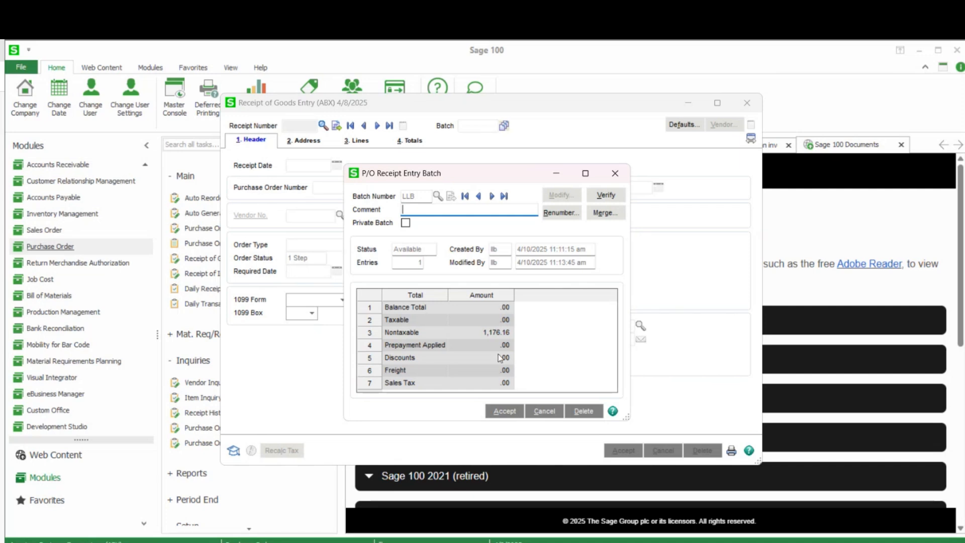
Delete receipt entry batch LLB with all its entries and leave the batch dialog.
{"action": "left_click", "coordinate": [584, 409]}
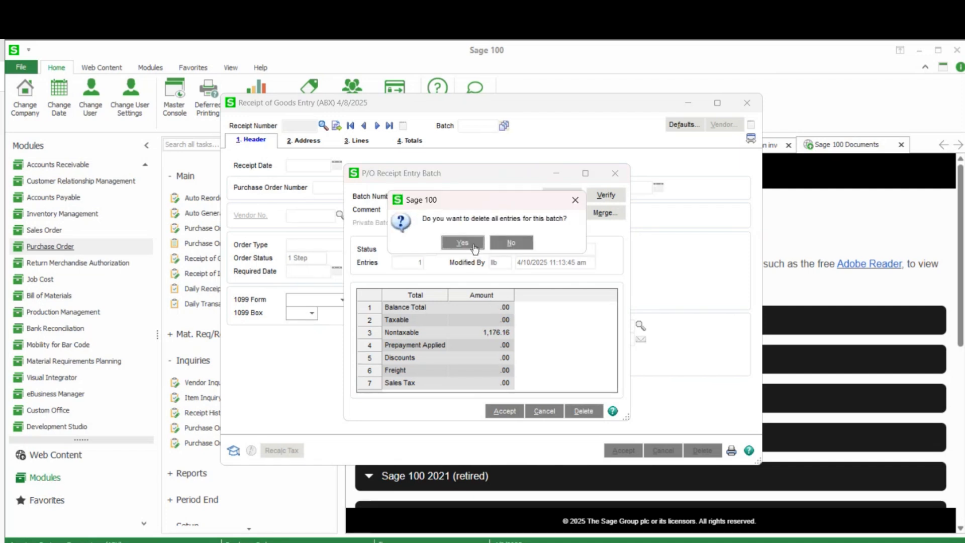
{"action": "left_click", "coordinate": [462, 243]}
{"action": "left_click", "coordinate": [610, 176]}
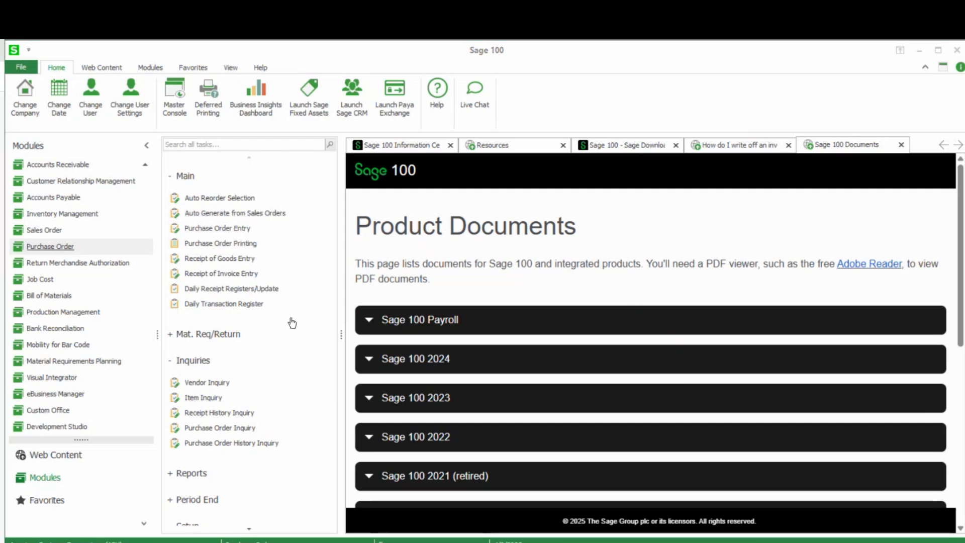
Start a new standard purchase order numbered T4 with order date 4/11/2025.
{"action": "type", "text": "T"}
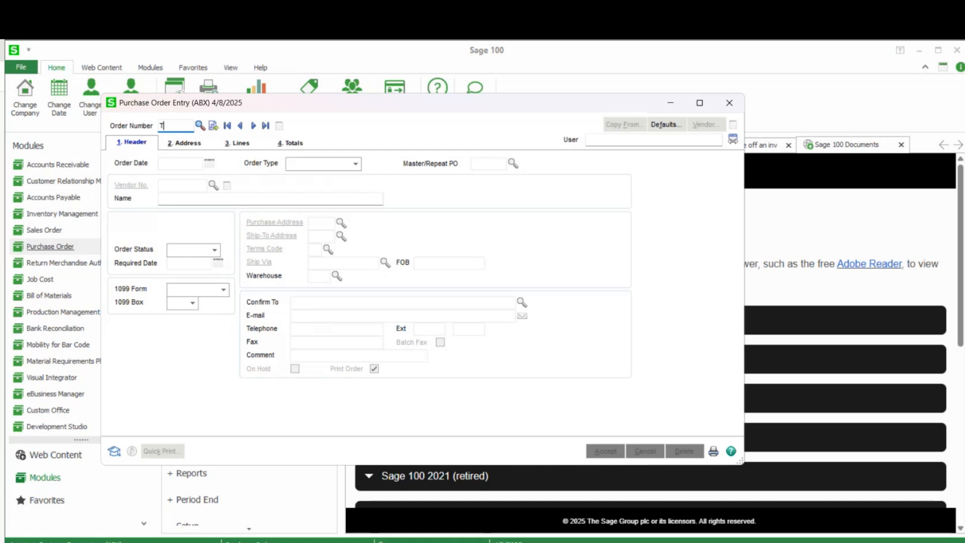
{"action": "type", "text": "4"}
{"action": "key", "text": "Tab"}
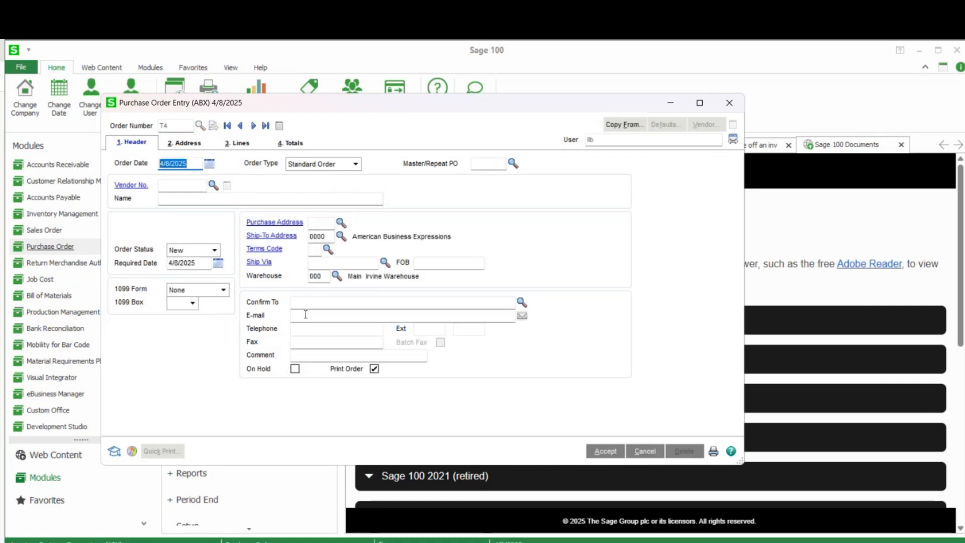
{"action": "type", "text": "0"}
{"action": "key", "text": "Tab"}
{"action": "key", "text": "Tab"}
{"action": "key", "text": "Tab"}
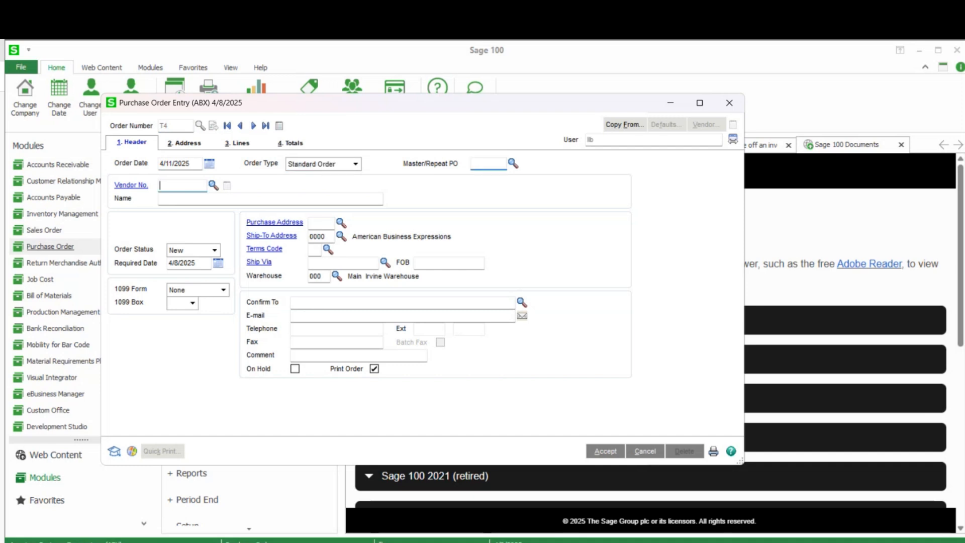
Look up the vendor by name and assign United Furniture (03-UNITED) to purchase order T4.
{"action": "key", "text": "F2"}
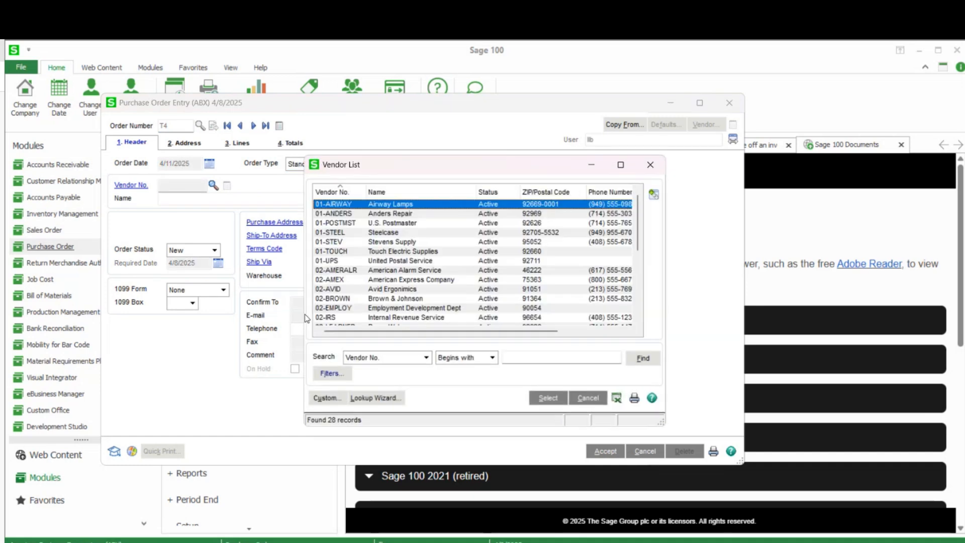
{"action": "key", "text": "Page_Down"}
{"action": "key", "text": "Down"}
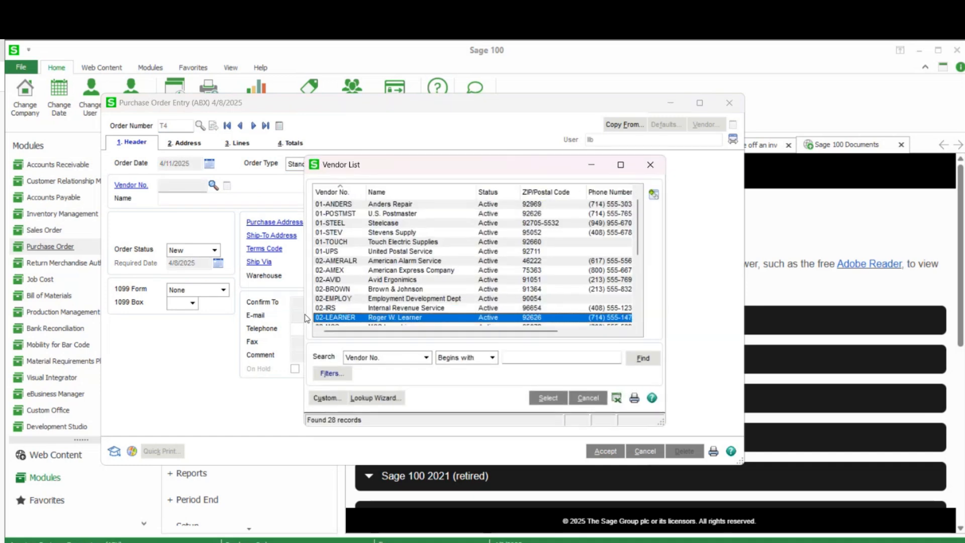
{"action": "key", "text": "Up"}
{"action": "key", "text": "Up"}
{"action": "key", "text": "Up"}
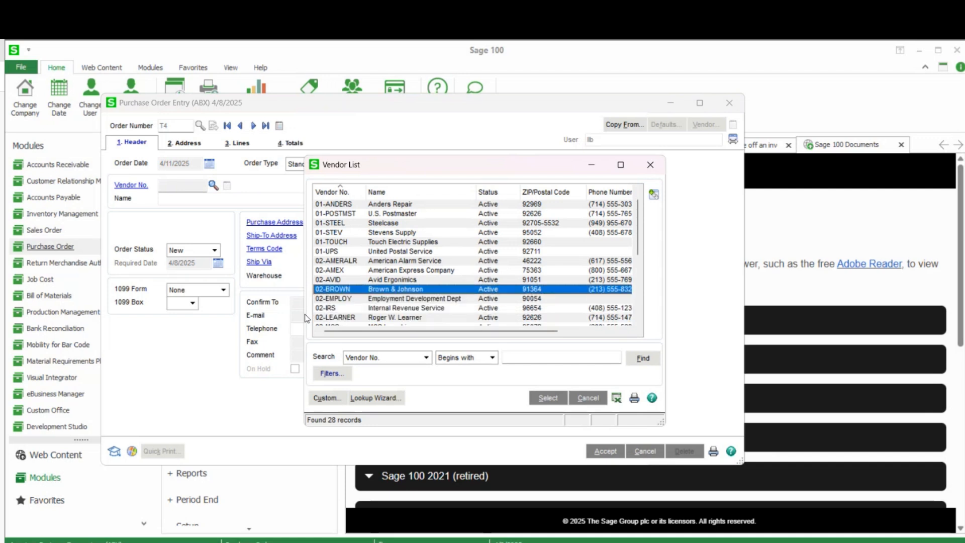
{"action": "key", "text": "Up"}
{"action": "key", "text": "Down"}
{"action": "key", "text": "Down"}
{"action": "key", "text": "Down"}
{"action": "key", "text": "Down"}
{"action": "key", "text": "Down"}
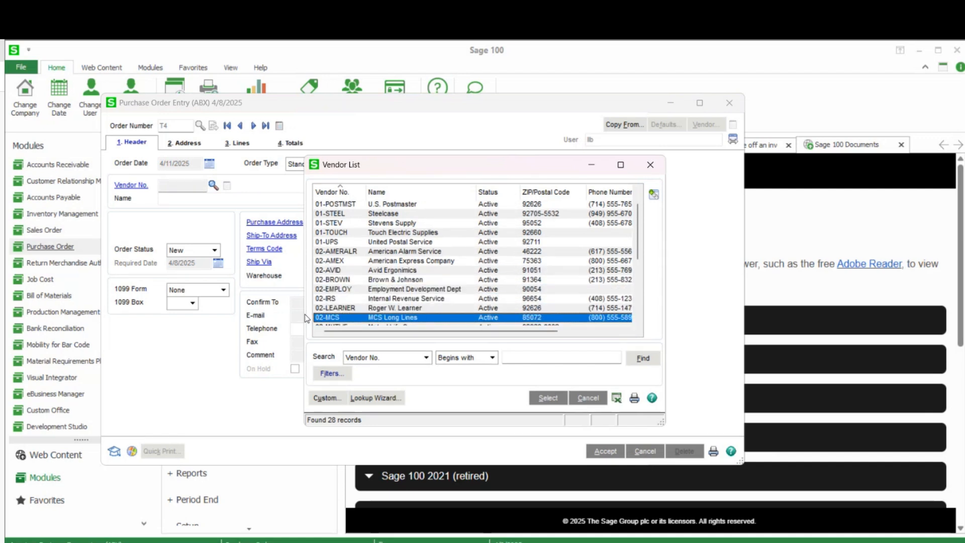
{"action": "key", "text": "Down"}
{"action": "key", "text": "Down"}
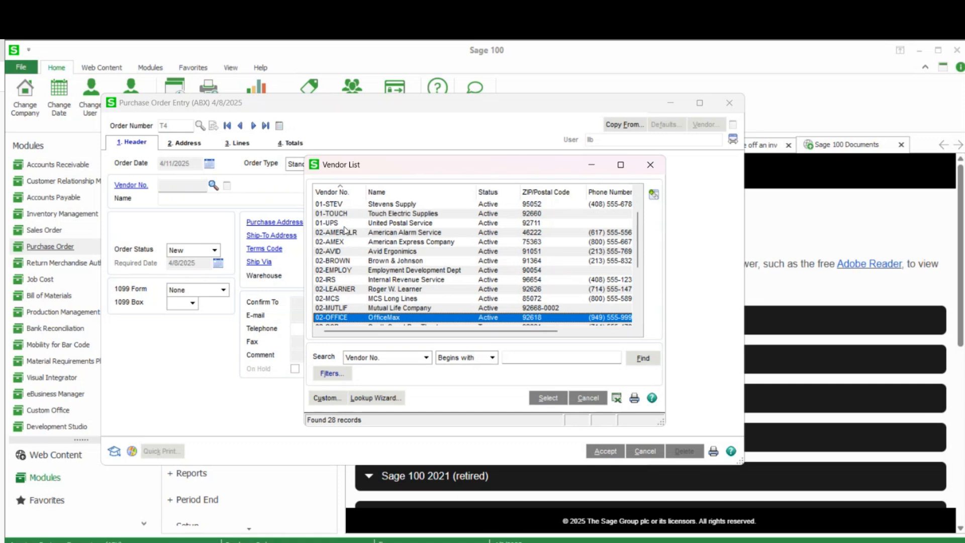
{"action": "left_click", "coordinate": [412, 195]}
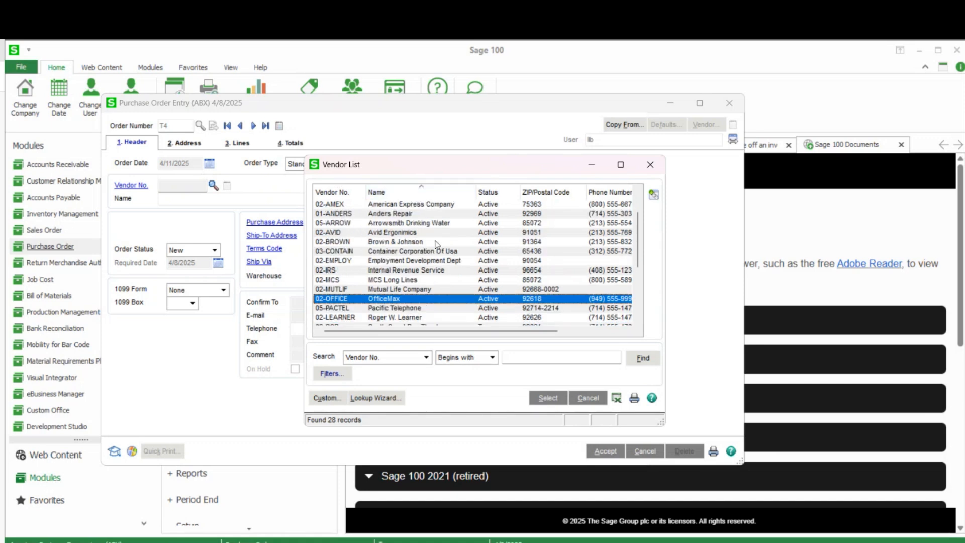
{"action": "scroll", "coordinate": [436, 236], "scroll_direction": "down", "scroll_amount": 1}
{"action": "scroll", "coordinate": [436, 236], "scroll_direction": "down", "scroll_amount": 3}
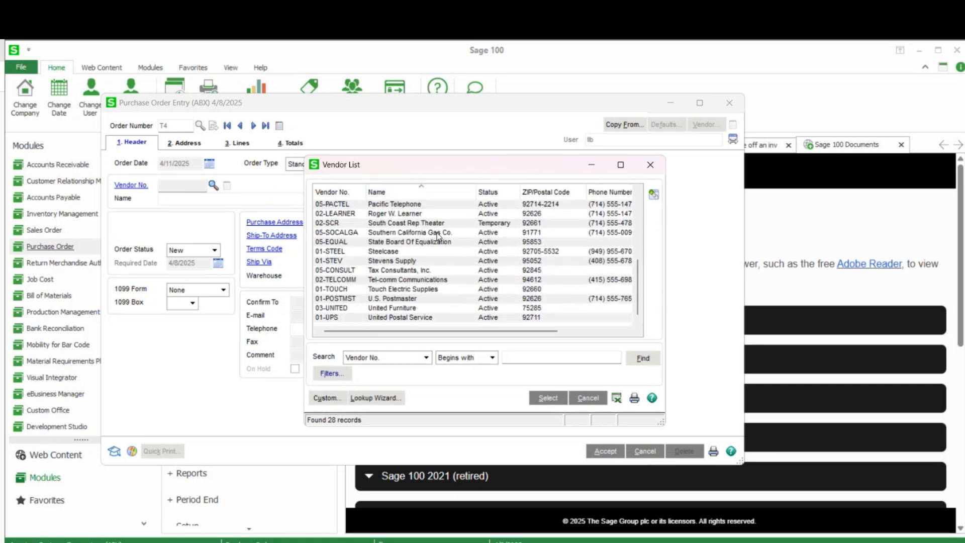
{"action": "double_click", "coordinate": [428, 308]}
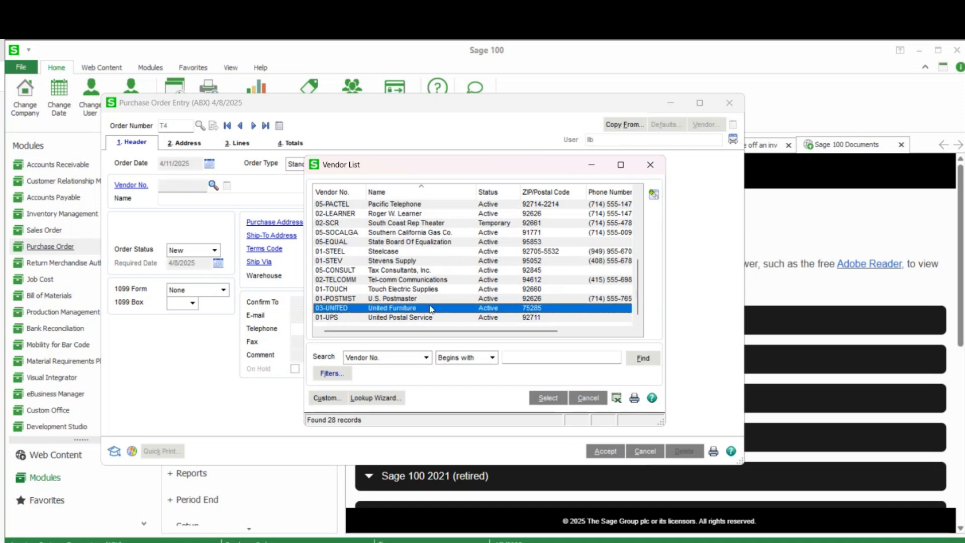
Add item 2551-3-50 (Desk, Oak) as the first order line with an ordered quantity of 3.
{"action": "left_click", "coordinate": [239, 144]}
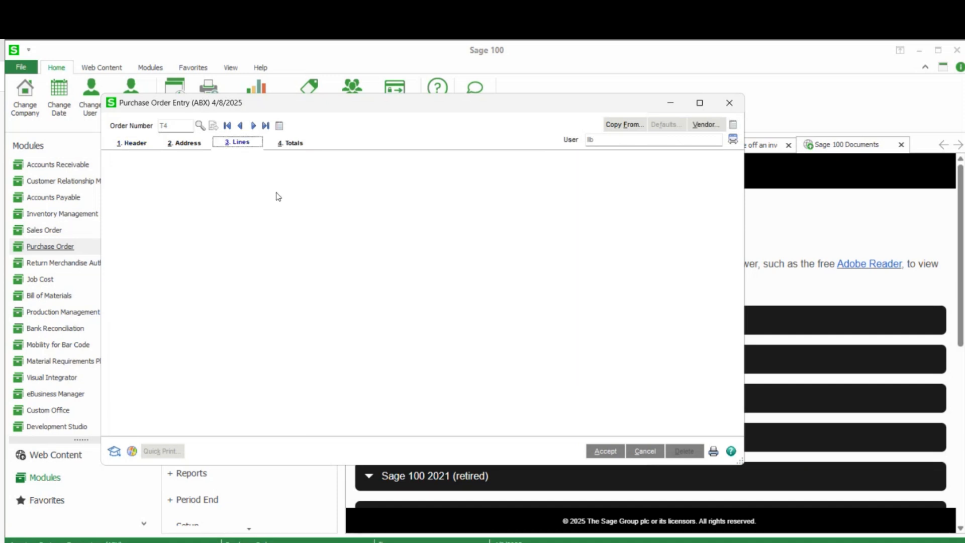
{"action": "left_click", "coordinate": [209, 206]}
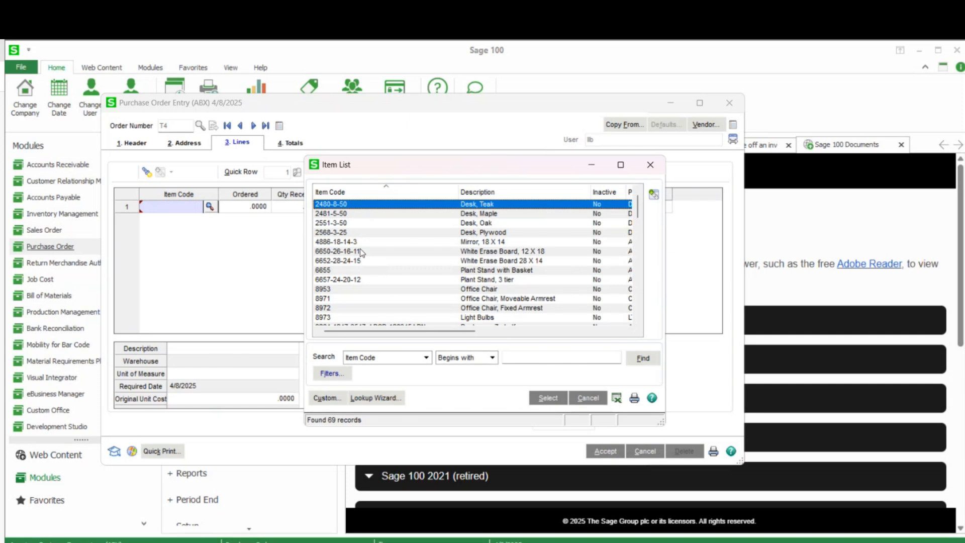
{"action": "double_click", "coordinate": [344, 223]}
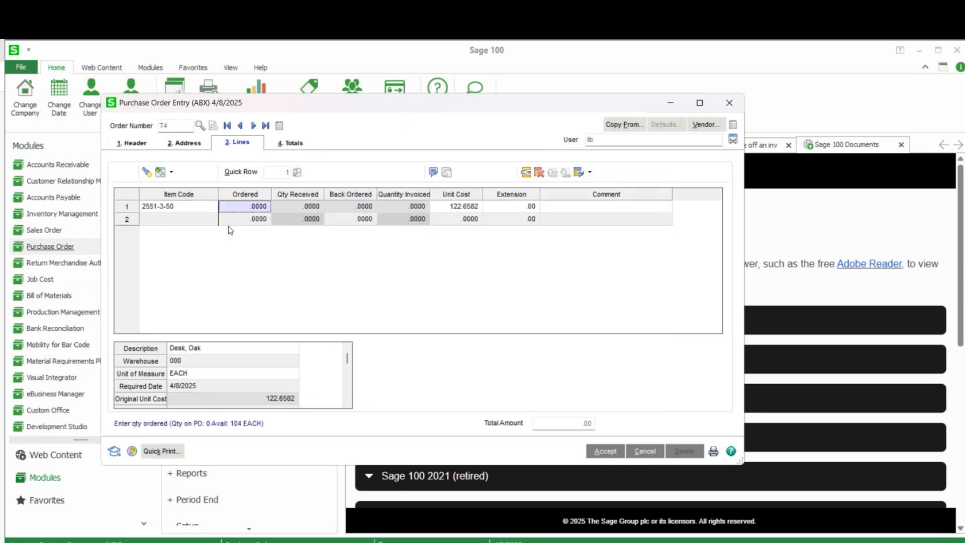
{"action": "type", "text": "3"}
{"action": "key", "text": "Tab"}
{"action": "left_click", "coordinate": [153, 224]}
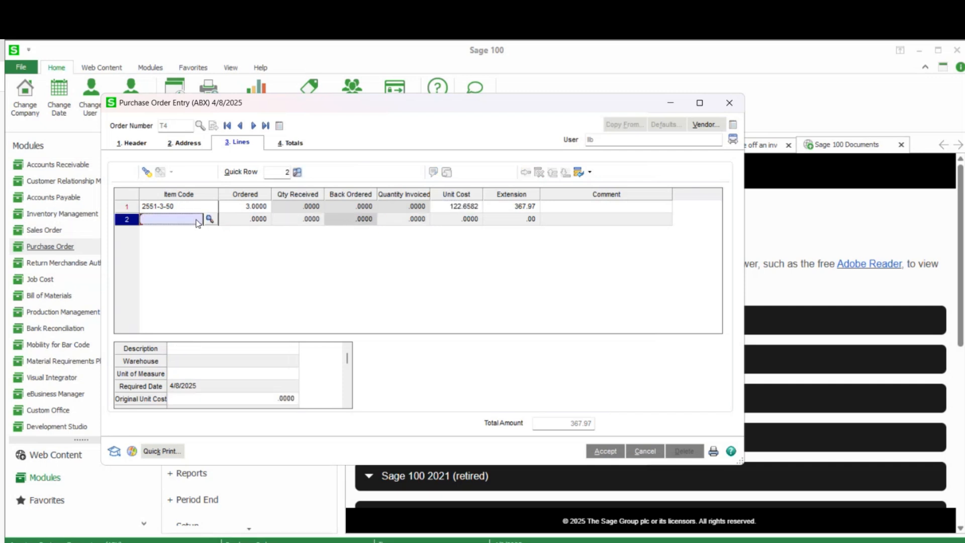
Add item 2481-5-50 (Desk, Maple) as the second order line with an ordered quantity of 5 and save the purchase order.
{"action": "left_click", "coordinate": [209, 219]}
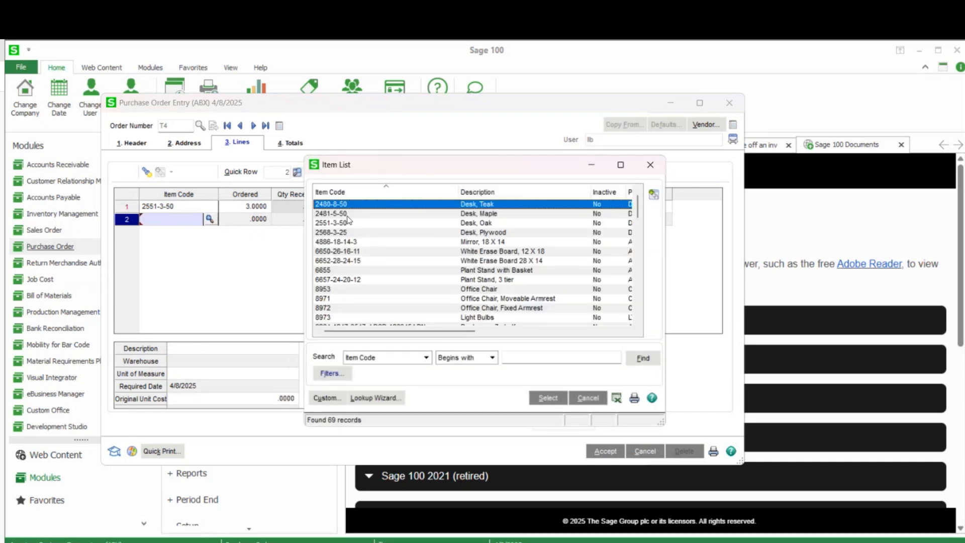
{"action": "double_click", "coordinate": [347, 218]}
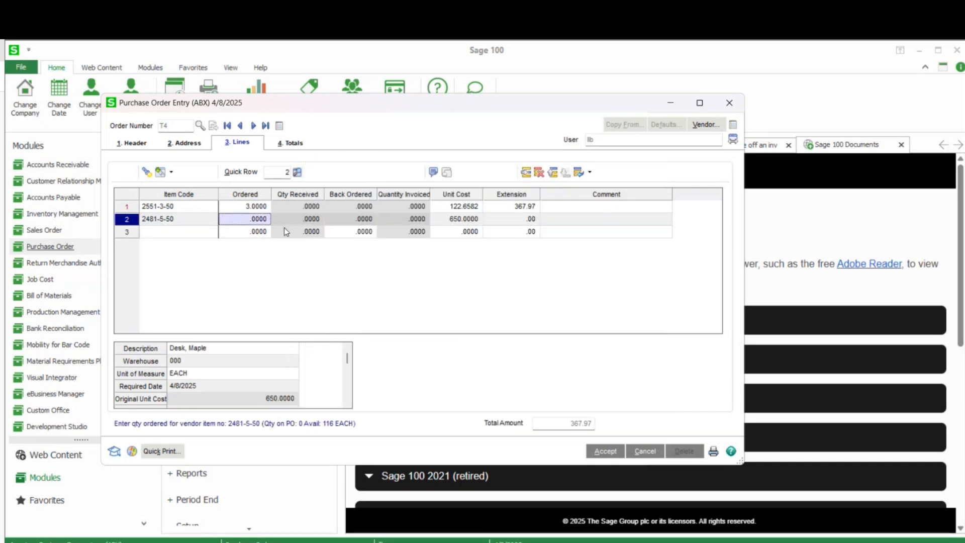
{"action": "type", "text": "5"}
{"action": "key", "text": "Tab"}
{"action": "left_click", "coordinate": [207, 236]}
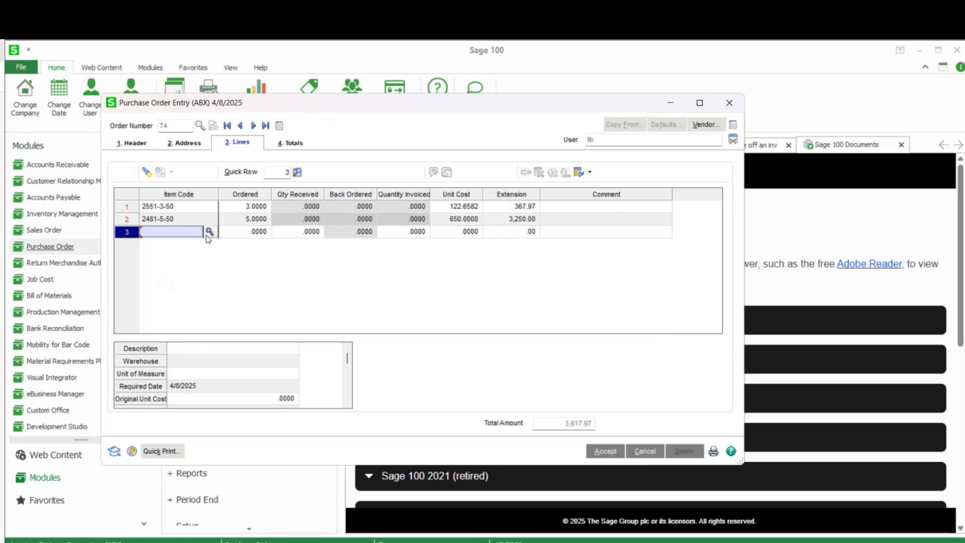
{"action": "left_click", "coordinate": [290, 143]}
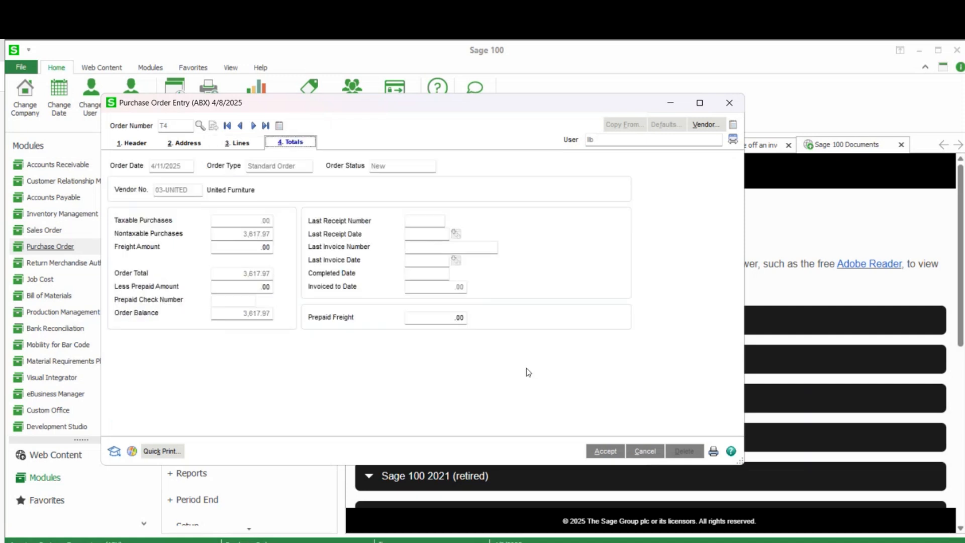
{"action": "left_click", "coordinate": [598, 452]}
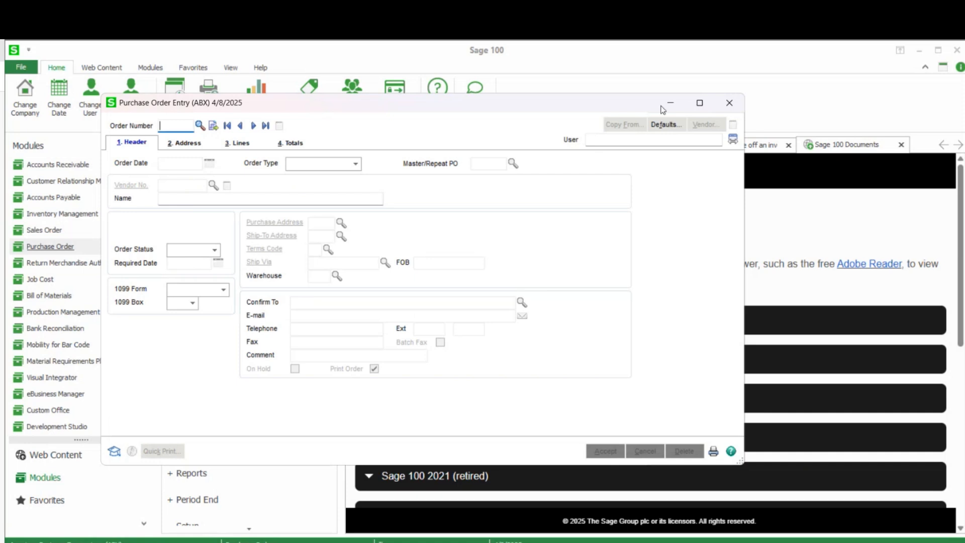
Look up the purchase orders whose numbers begin with T, then leave the list and Purchase Order Entry.
{"action": "type", "text": "T"}
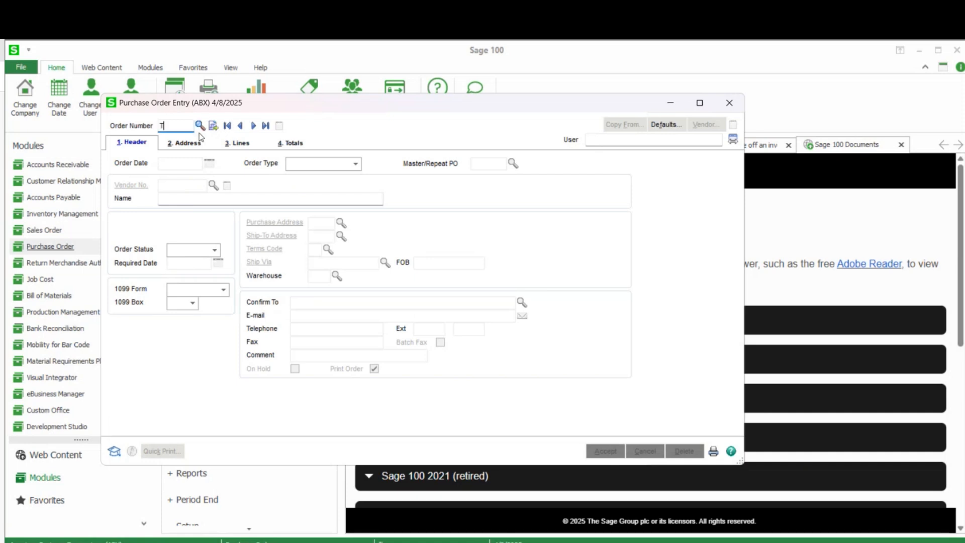
{"action": "left_click", "coordinate": [200, 126]}
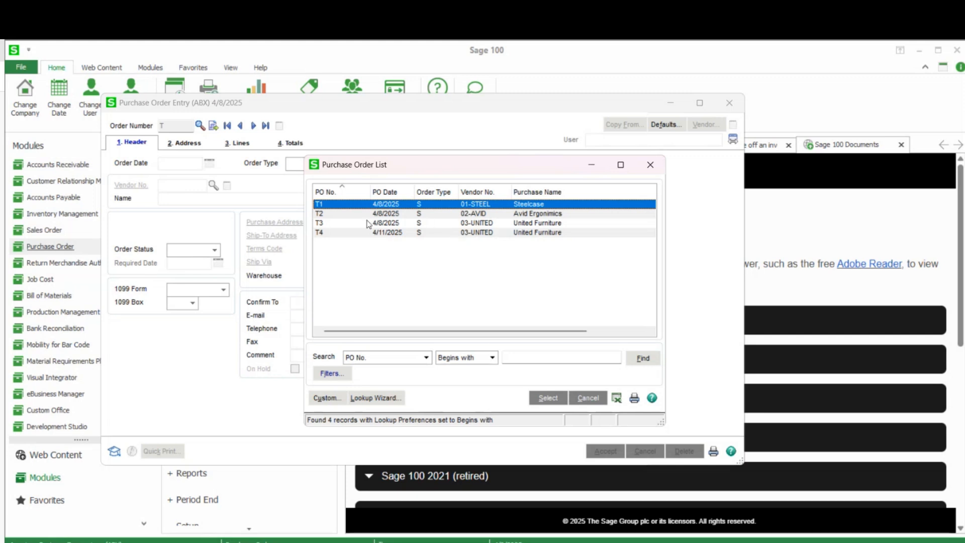
{"action": "left_click", "coordinate": [650, 164]}
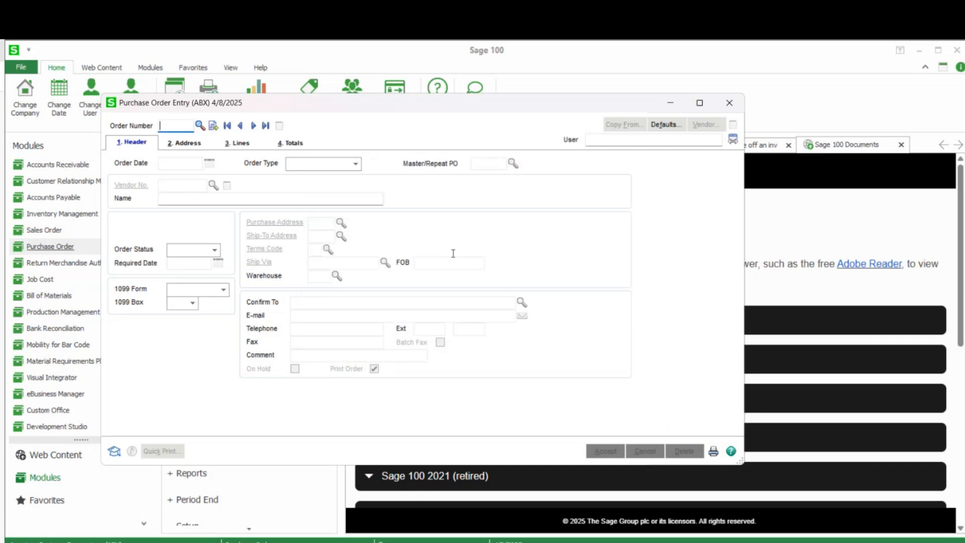
{"action": "left_click", "coordinate": [729, 103]}
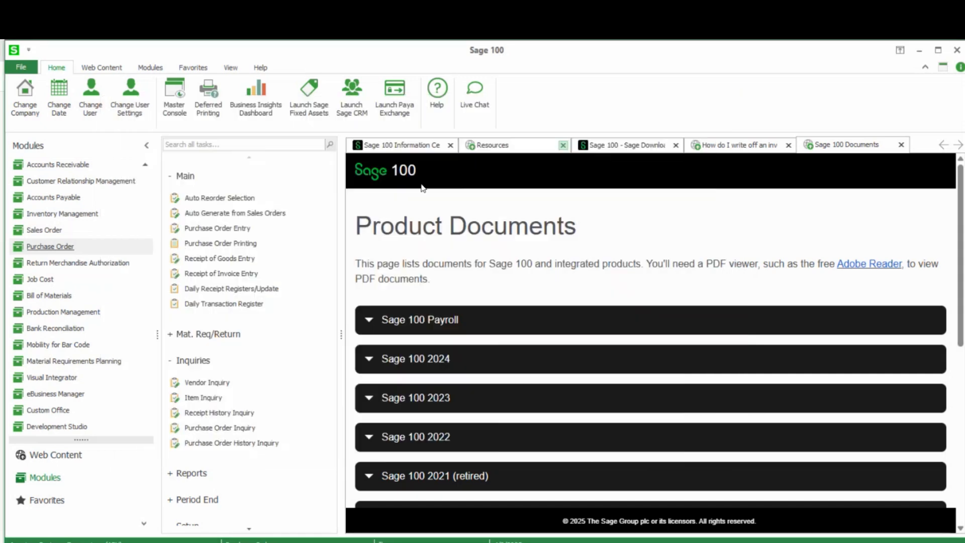
Start Receipt of Goods Entry and create receipt batch LLB.
{"action": "left_click", "coordinate": [237, 259]}
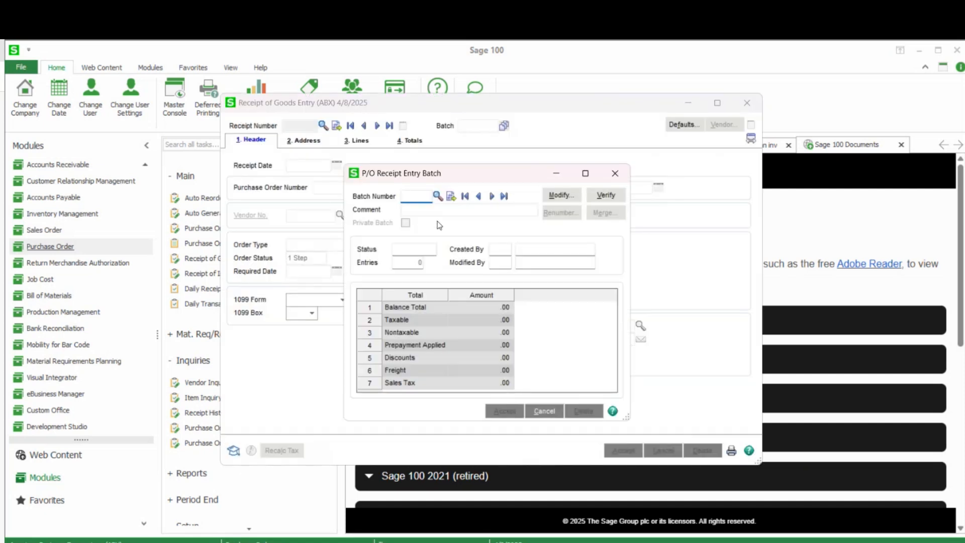
{"action": "type", "text": "LLB"}
{"action": "key", "text": "Tab"}
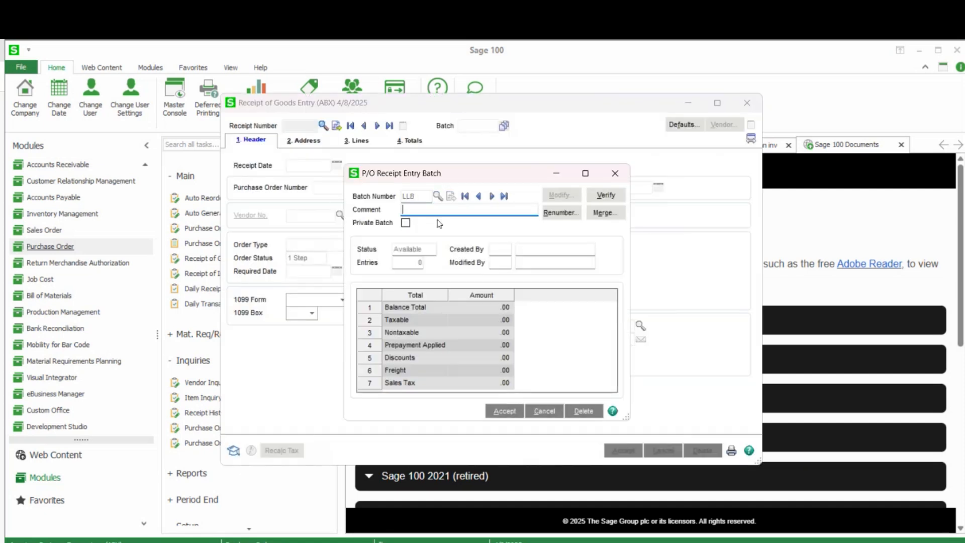
{"action": "left_click", "coordinate": [502, 411]}
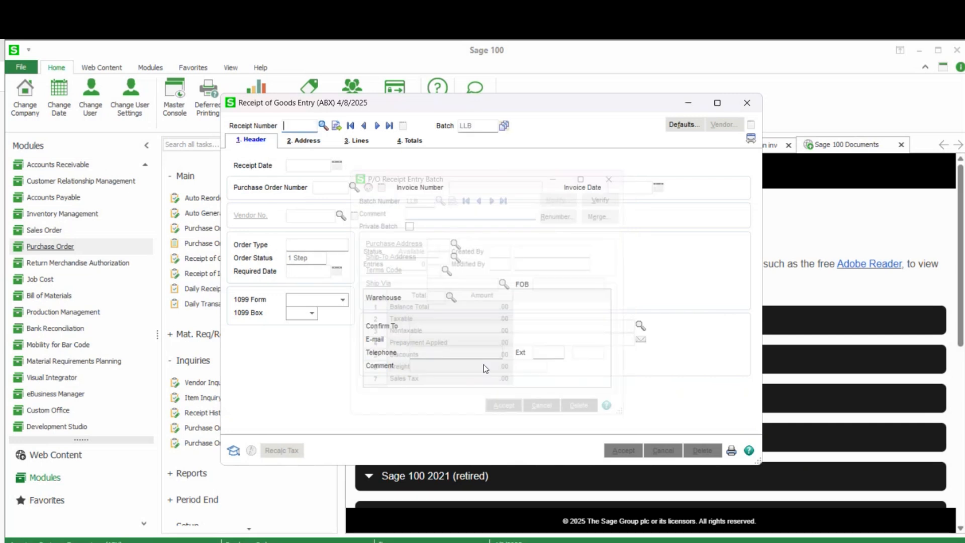
Create a receipt with the next automatic number, receipt date 6/11/2025 and purchase order T3.
{"action": "left_click", "coordinate": [336, 125]}
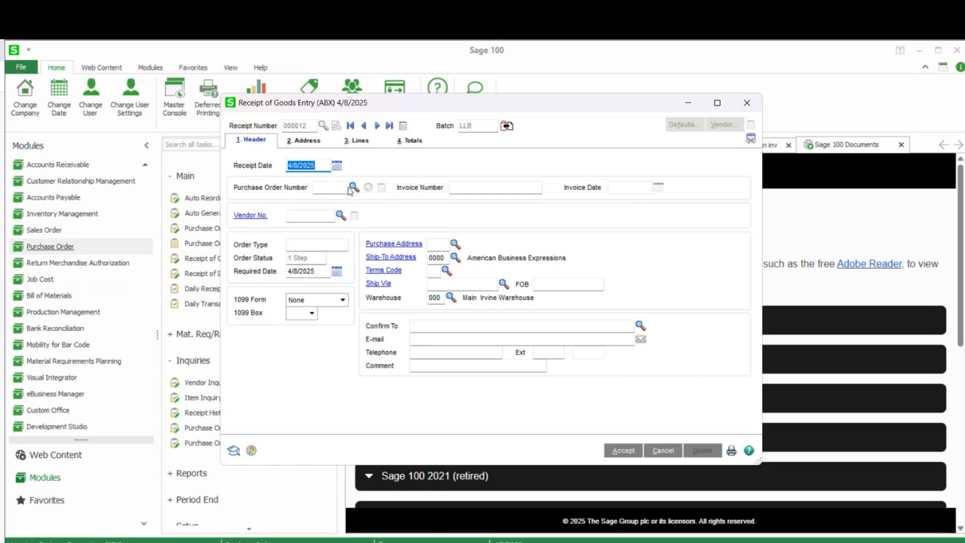
{"action": "type", "text": "06112"}
{"action": "key", "text": "Tab"}
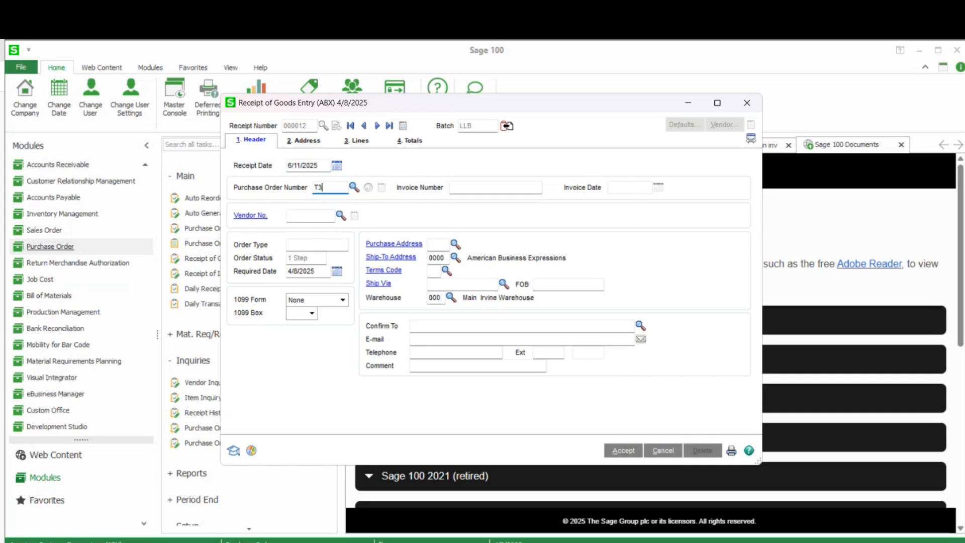
{"action": "type", "text": "T3"}
{"action": "key", "text": "Tab"}
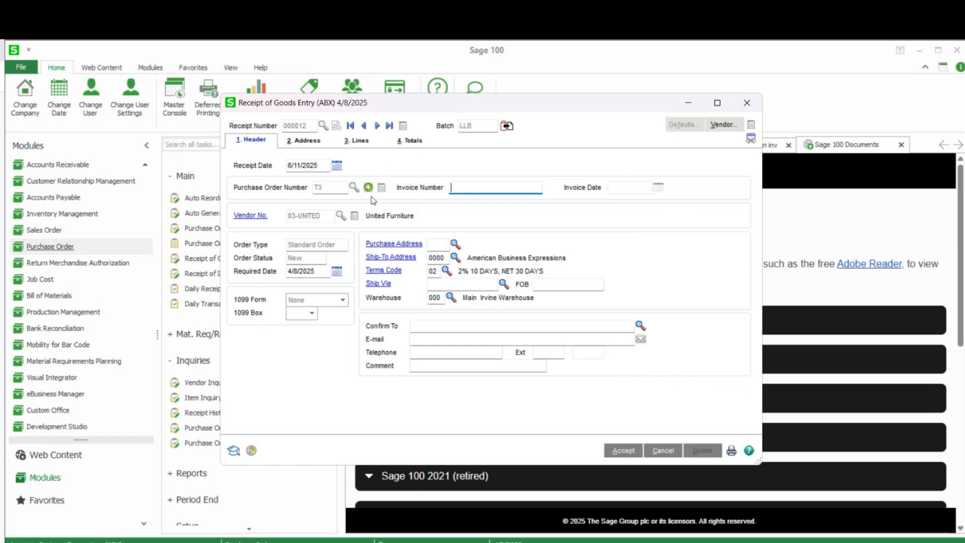
Apply purchase order T4 to the same receipt in addition to T3.
{"action": "left_click", "coordinate": [368, 186]}
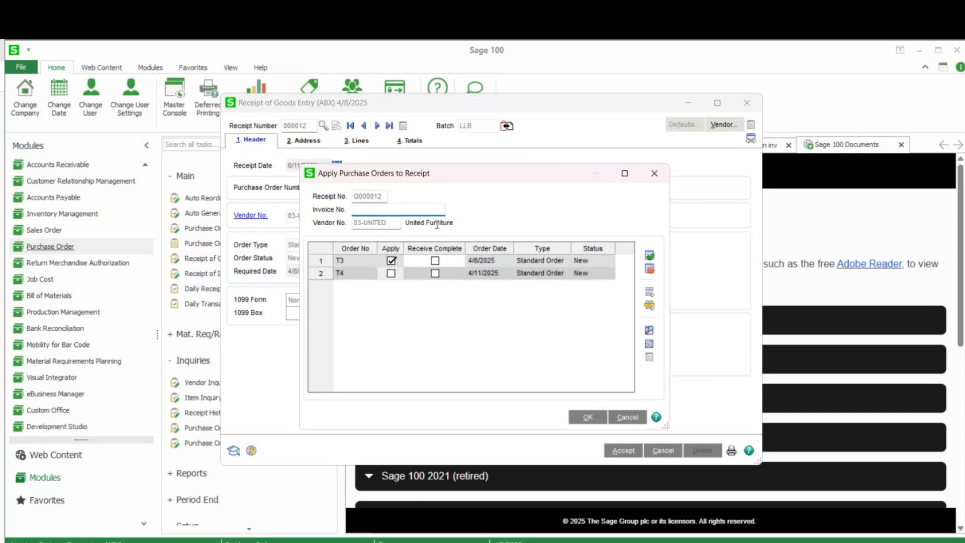
{"action": "left_click", "coordinate": [392, 274]}
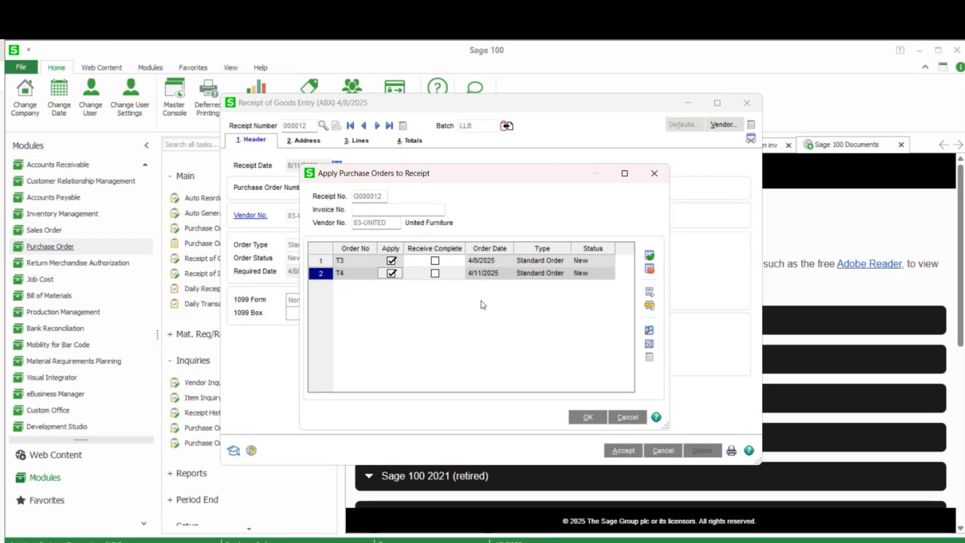
{"action": "left_click", "coordinate": [588, 417]}
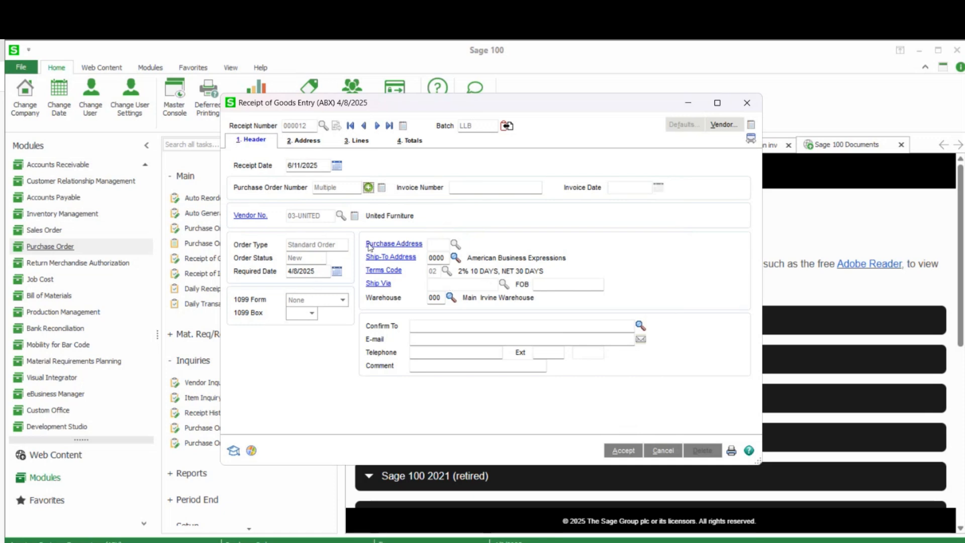
On the receipt lines, move the PO Number field from the secondary grid into the main grid between Item Code and Ordered.
{"action": "left_click", "coordinate": [358, 141]}
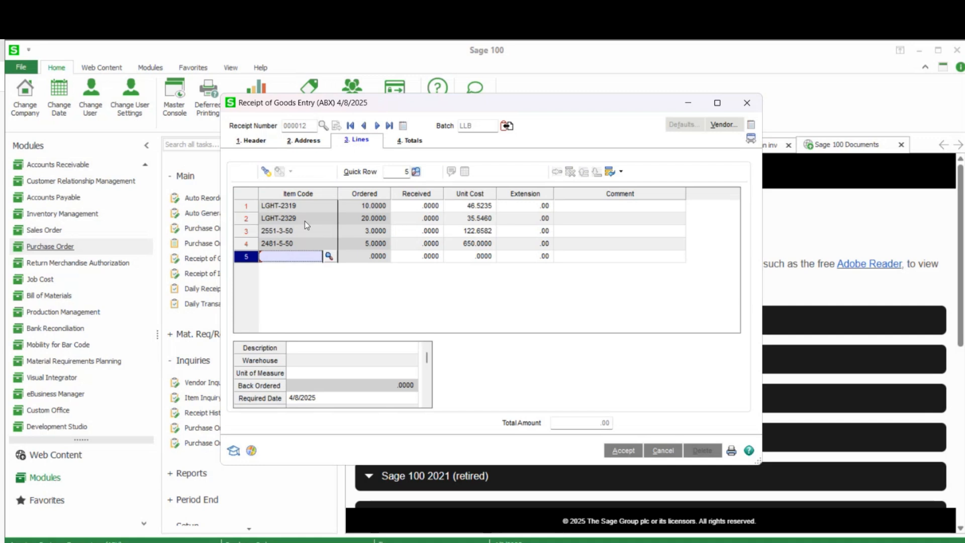
{"action": "left_click", "coordinate": [427, 404]}
{"action": "left_click", "coordinate": [427, 403]}
{"action": "left_click", "coordinate": [426, 404]}
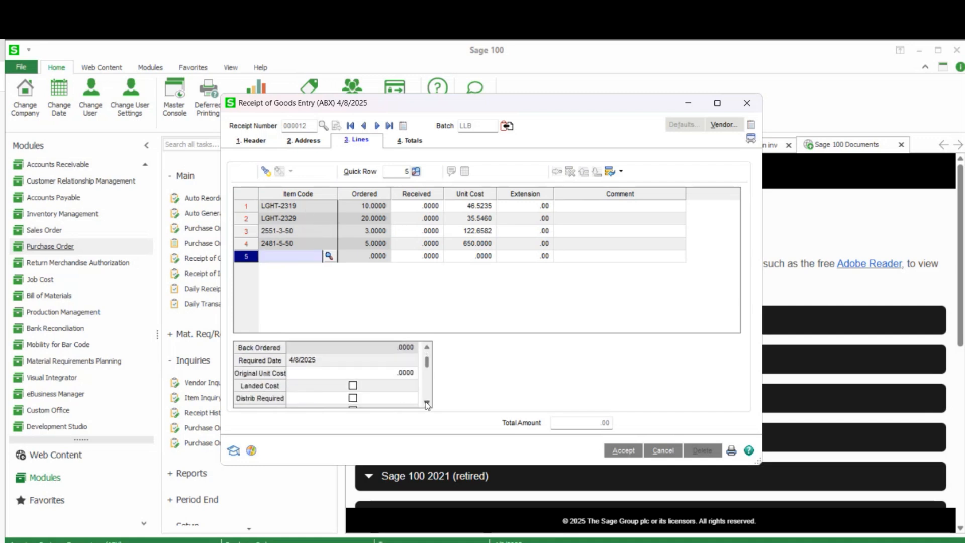
{"action": "left_click", "coordinate": [427, 403]}
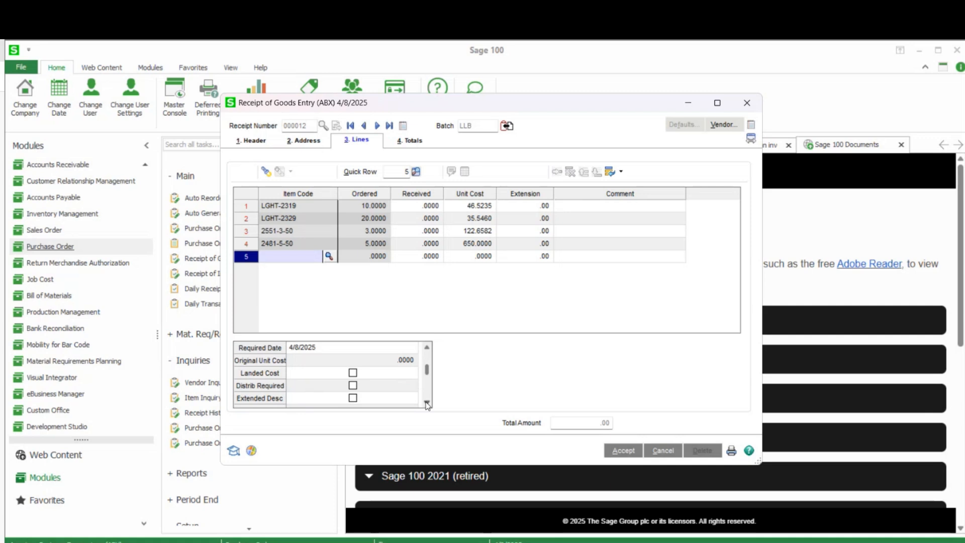
{"action": "left_click", "coordinate": [427, 403]}
{"action": "left_click", "coordinate": [427, 404]}
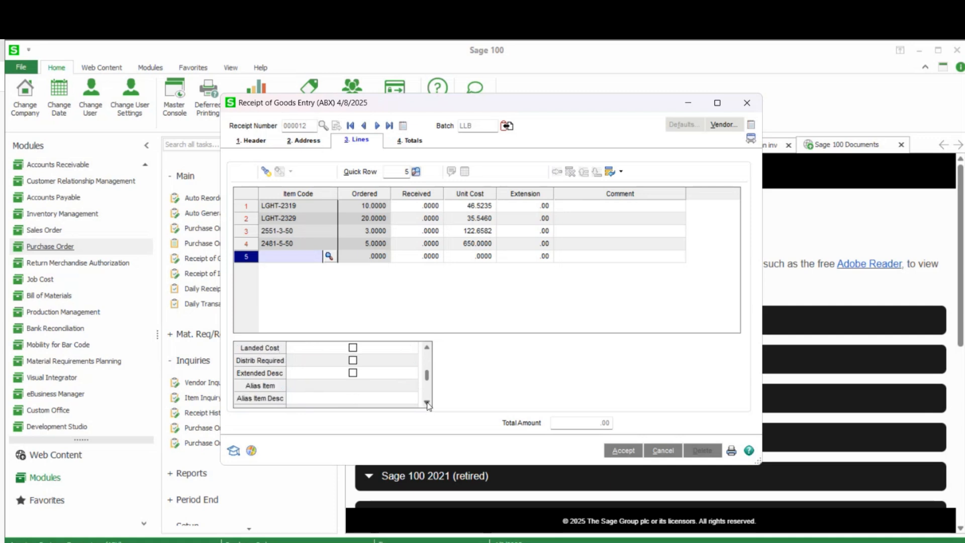
{"action": "left_click", "coordinate": [427, 404]}
{"action": "left_click", "coordinate": [427, 404]}
{"action": "left_click", "coordinate": [427, 404]}
{"action": "left_click", "coordinate": [427, 404]}
{"action": "left_click", "coordinate": [426, 404]}
{"action": "left_click", "coordinate": [426, 404]}
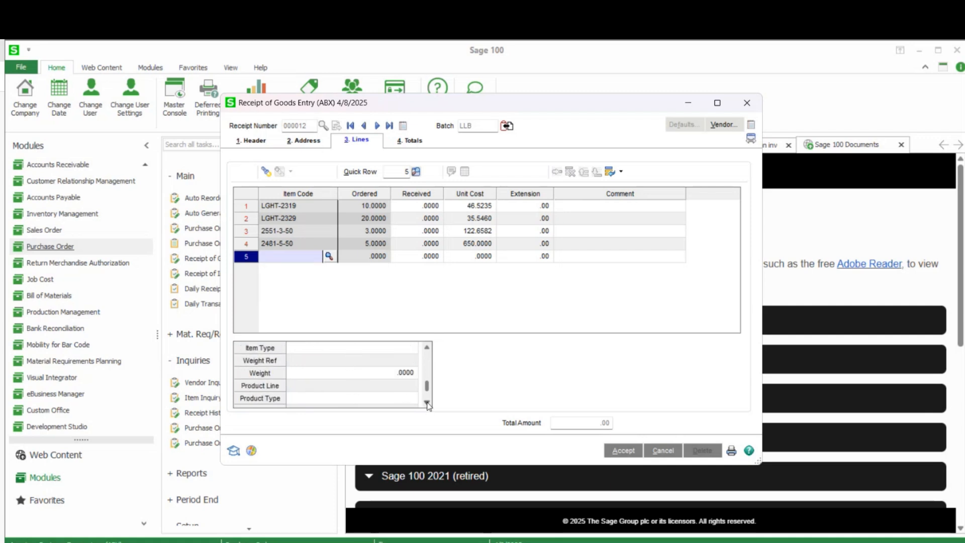
{"action": "left_click", "coordinate": [427, 403]}
{"action": "left_click", "coordinate": [427, 404]}
{"action": "left_click", "coordinate": [426, 403]}
{"action": "left_click", "coordinate": [426, 404]}
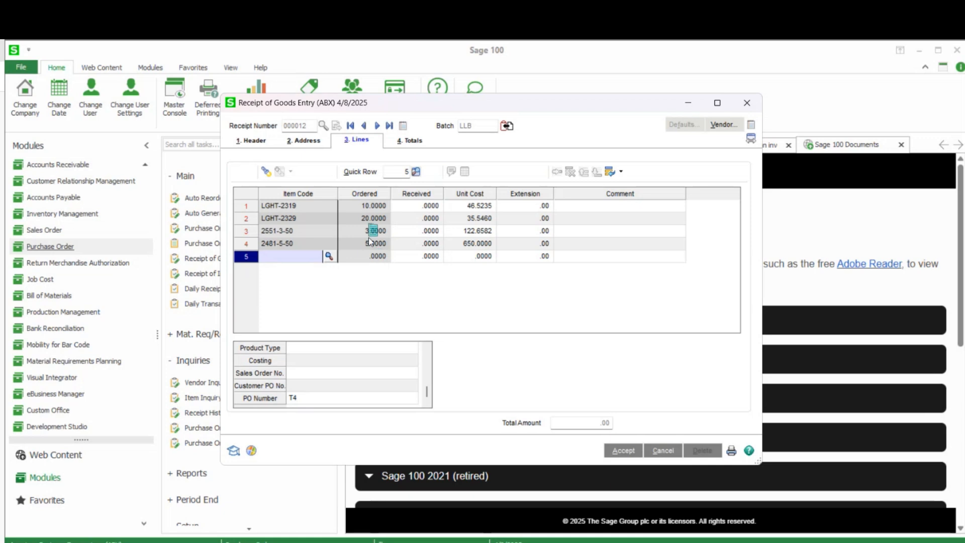
{"action": "left_click_drag", "start_coordinate": [345, 205], "coordinate": [344, 201]}
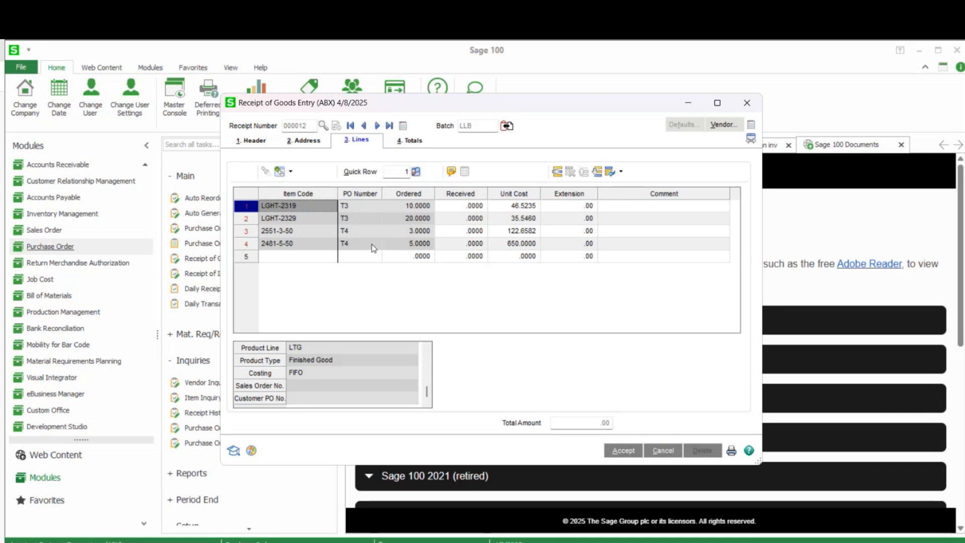
Enter received quantities of 10 for LGHT-2319, 5 for LGHT-2329 and 3 for 2551-3-50.
{"action": "left_click", "coordinate": [462, 209]}
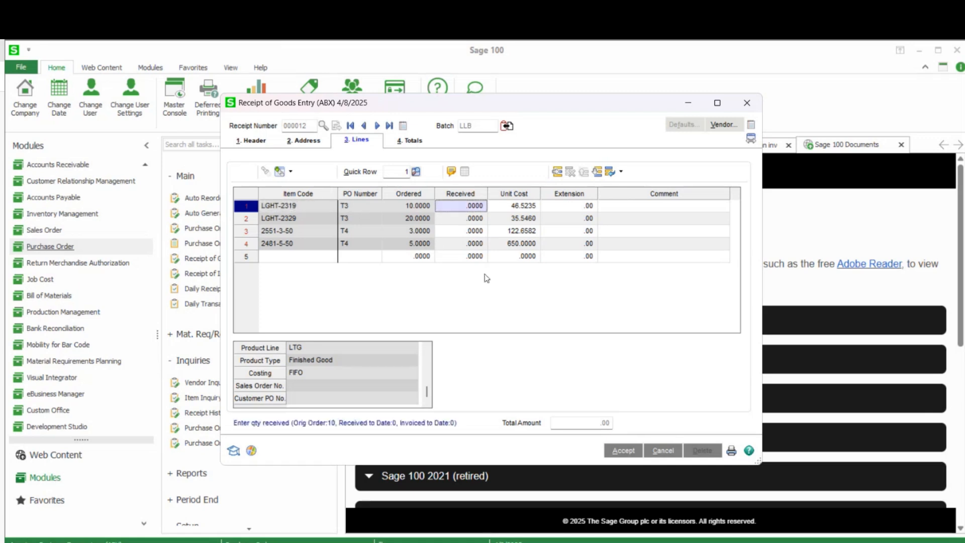
{"action": "type", "text": "10"}
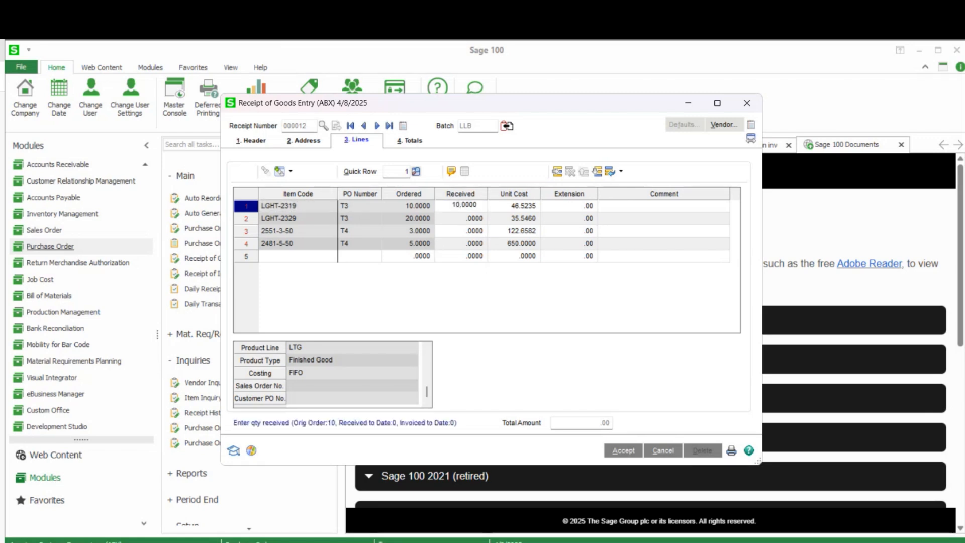
{"action": "key", "text": "Return"}
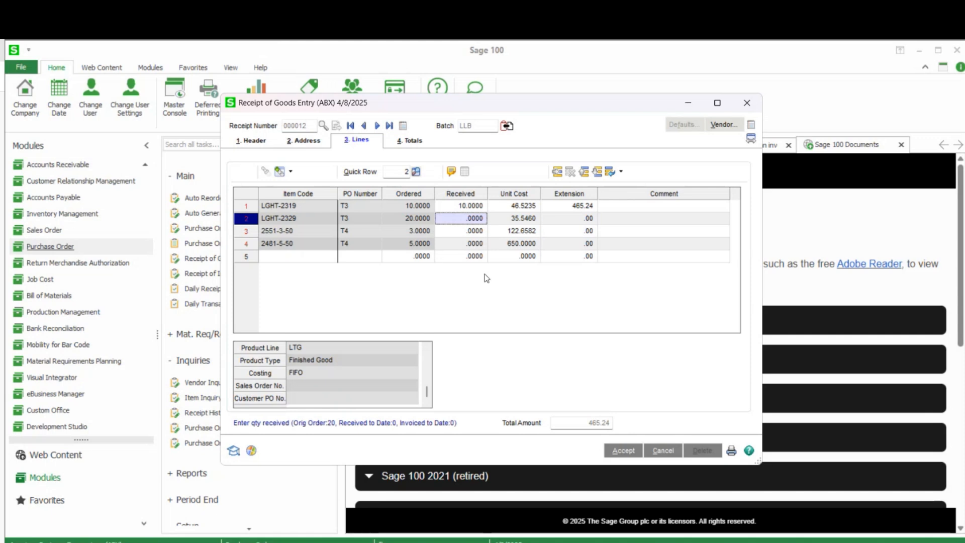
{"action": "type", "text": "5"}
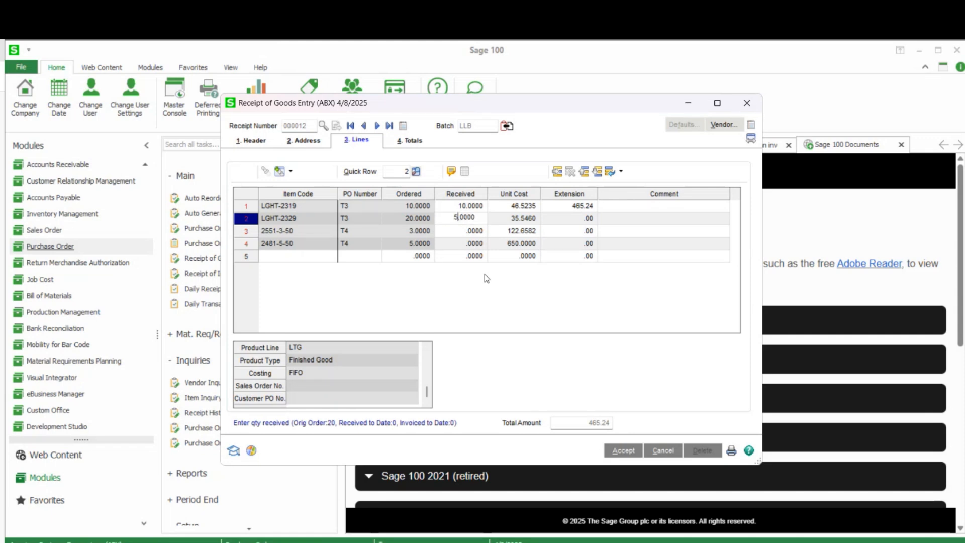
{"action": "key", "text": "Return"}
{"action": "type", "text": "3"}
{"action": "key", "text": "Return"}
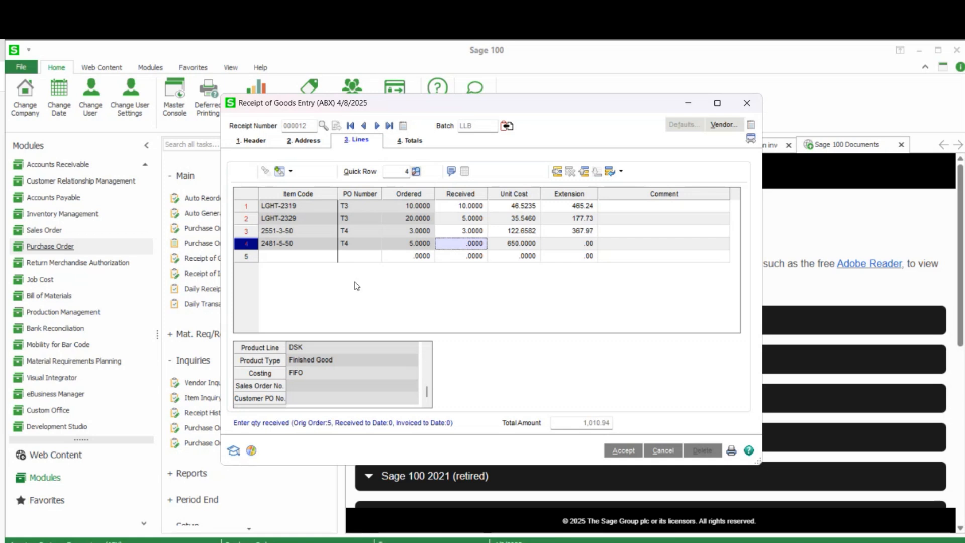
{"action": "left_click", "coordinate": [279, 256]}
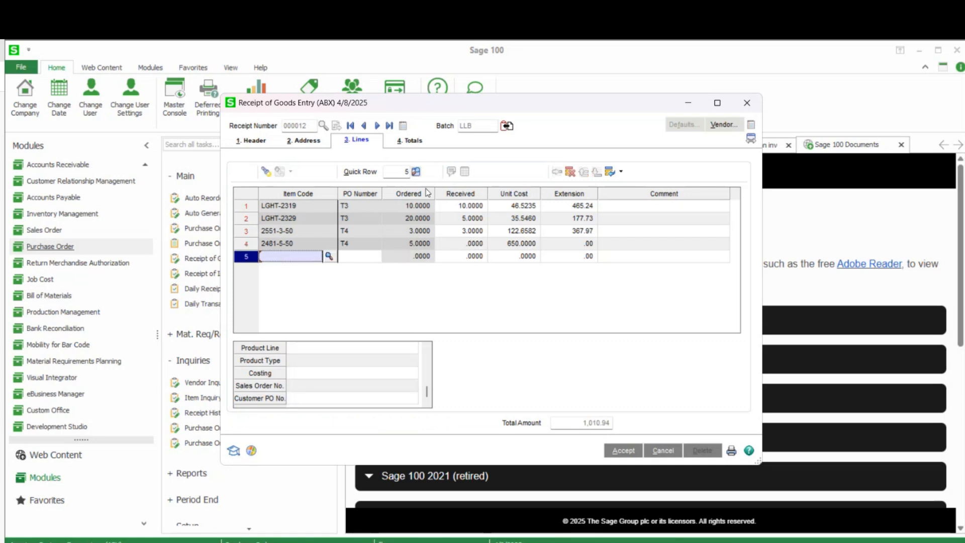
Open Landed Cost Entry for the receipt and widen its window and the Cost Type column.
{"action": "left_click", "coordinate": [412, 140]}
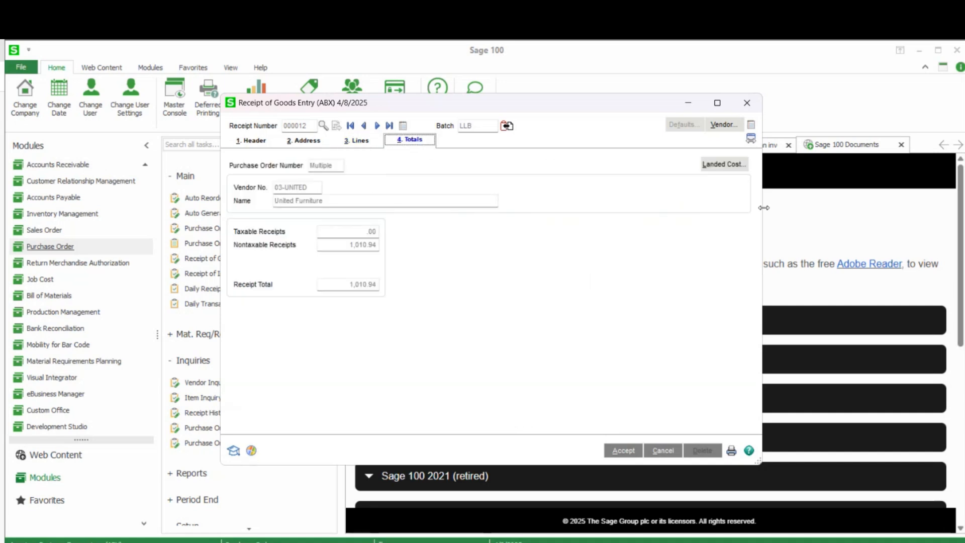
{"action": "left_click", "coordinate": [722, 166]}
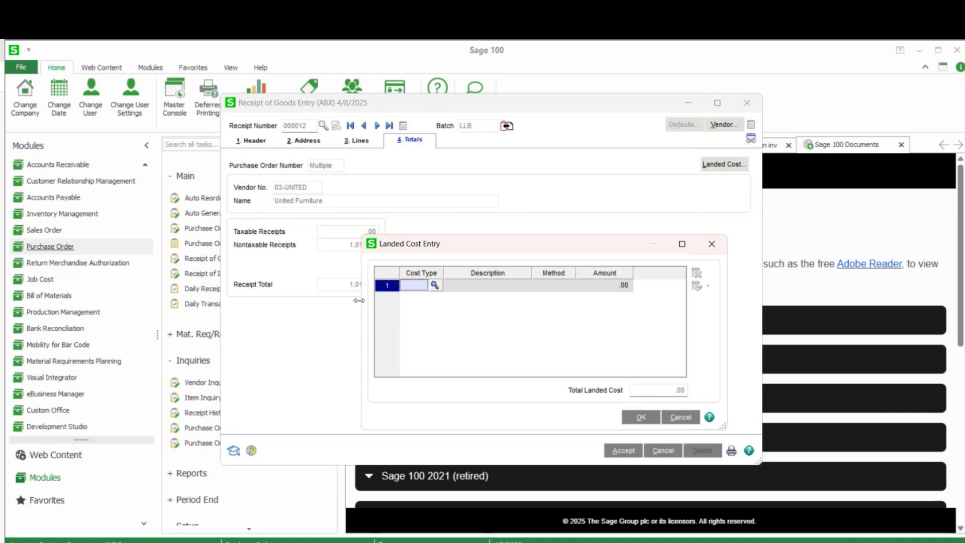
{"action": "left_click_drag", "start_coordinate": [359, 300], "coordinate": [333, 300]}
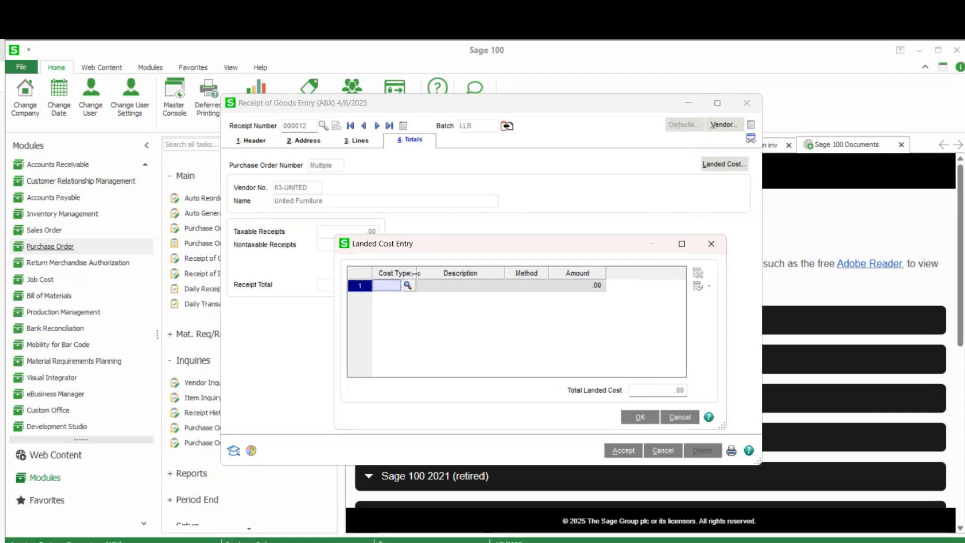
{"action": "left_click_drag", "start_coordinate": [415, 273], "coordinate": [454, 273]}
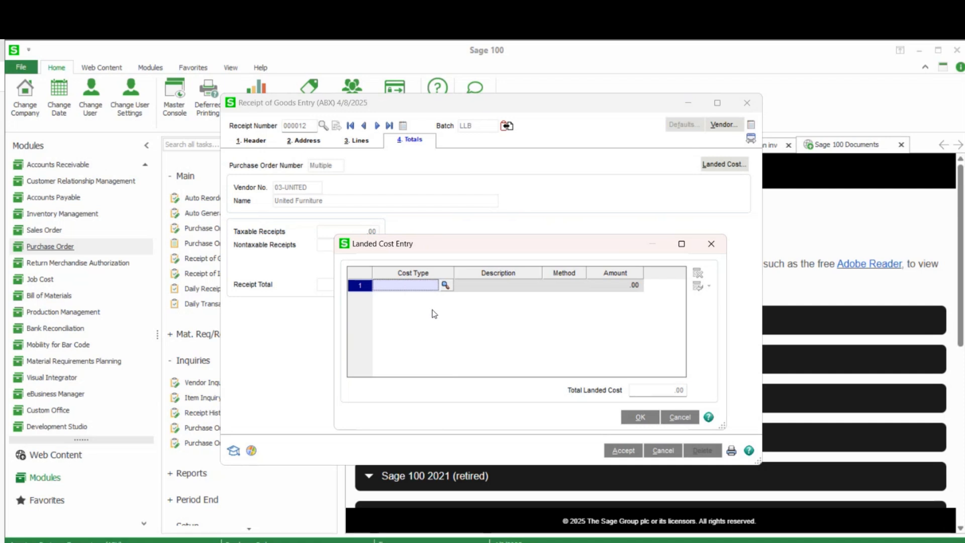
Add the TARIF (Tariffs) cost type to the first landed cost line.
{"action": "type", "text": "TAR"}
{"action": "key", "text": "Tab"}
{"action": "key", "text": "Return"}
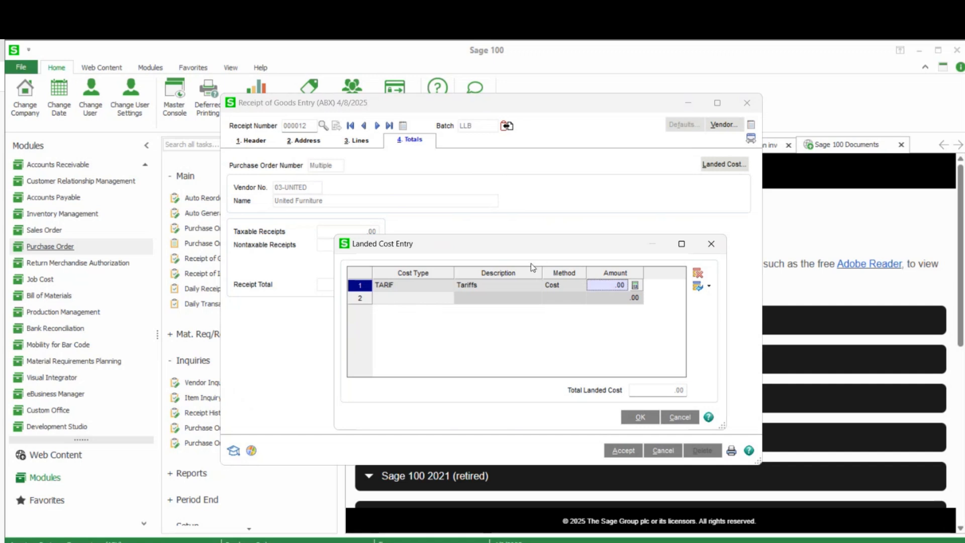
Move Landed Cost Entry clear of the receipt totals, switch to Calculator and compute the tariff as 1010.94 × 0.3.
{"action": "left_click_drag", "start_coordinate": [536, 246], "coordinate": [691, 222]}
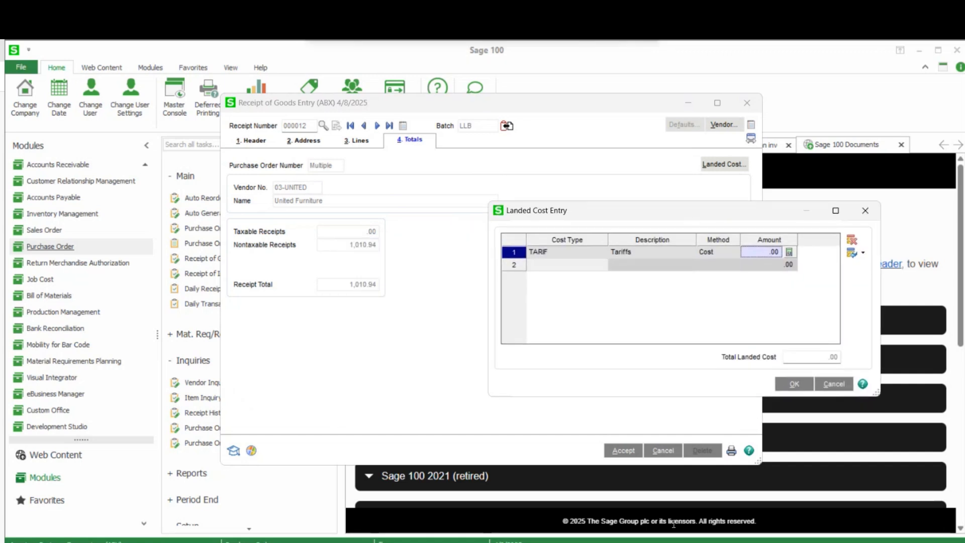
{"action": "mouse_move", "coordinate": [737, 542]}
{"action": "left_click", "coordinate": [704, 507]}
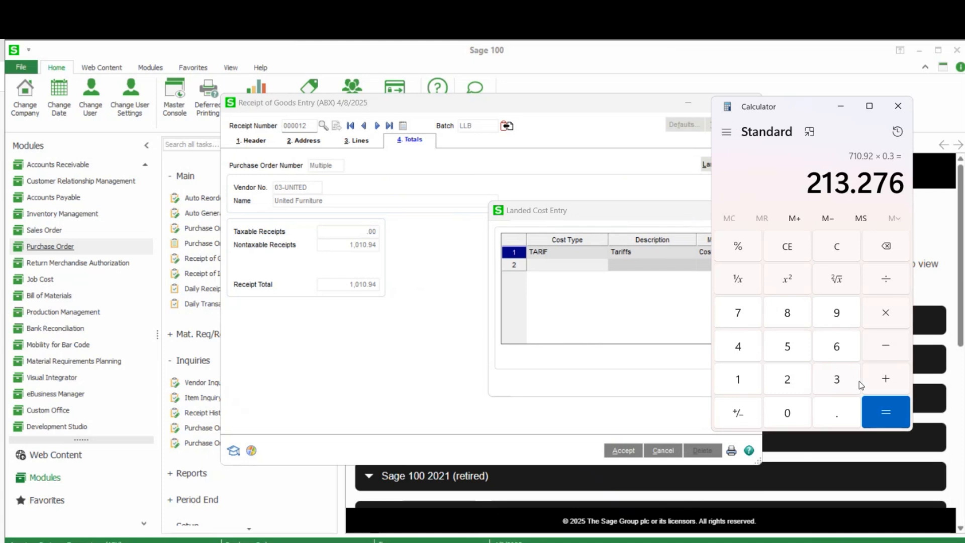
{"action": "left_click", "coordinate": [843, 239]}
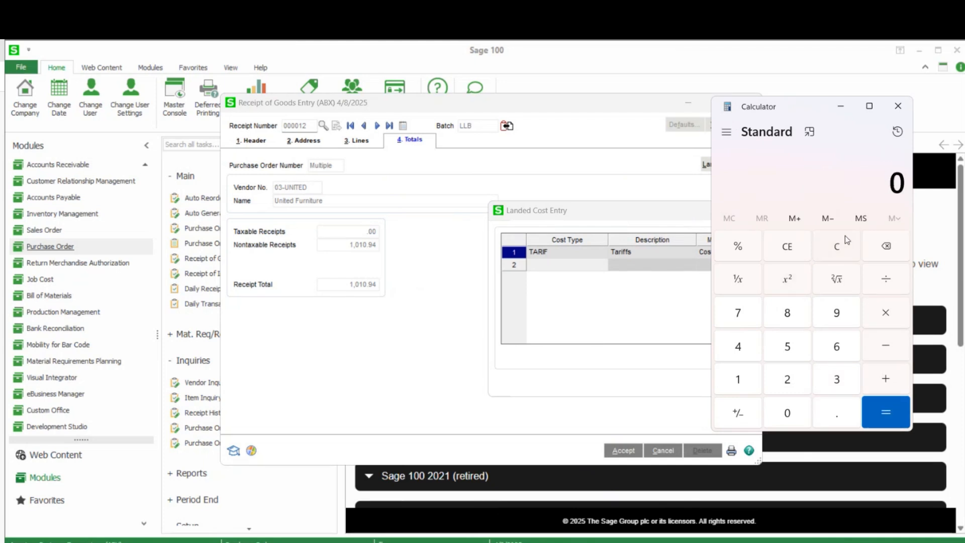
{"action": "type", "text": "1010.94"}
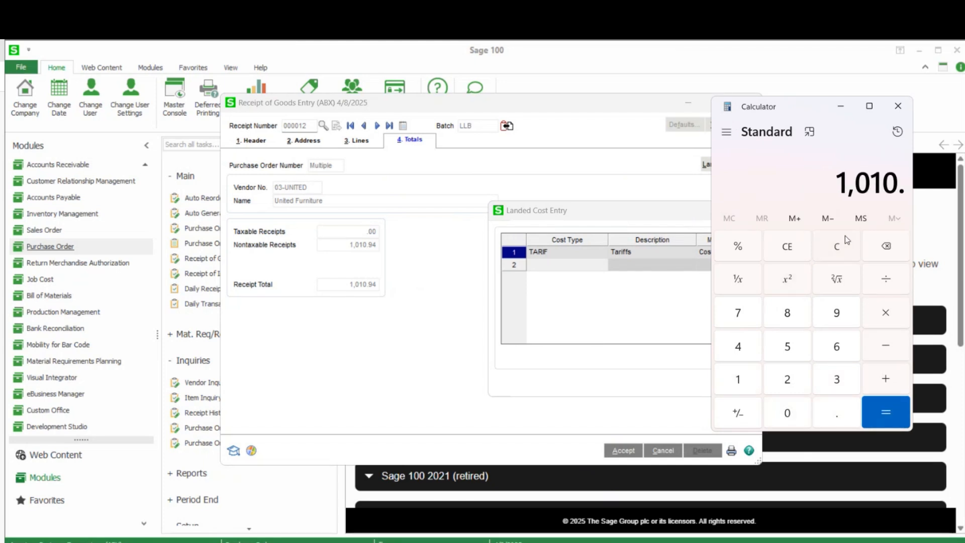
{"action": "type", "text": "*0.3"}
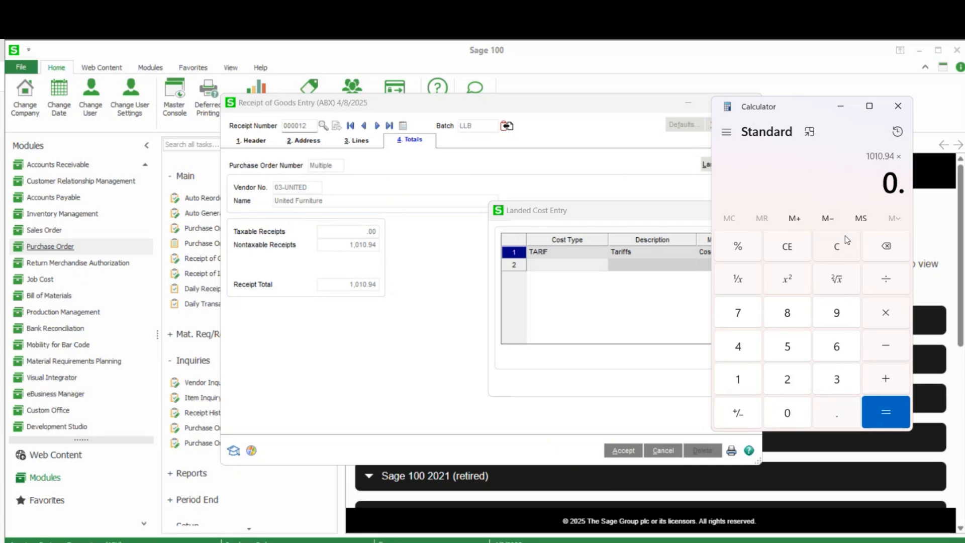
{"action": "key", "text": "Return"}
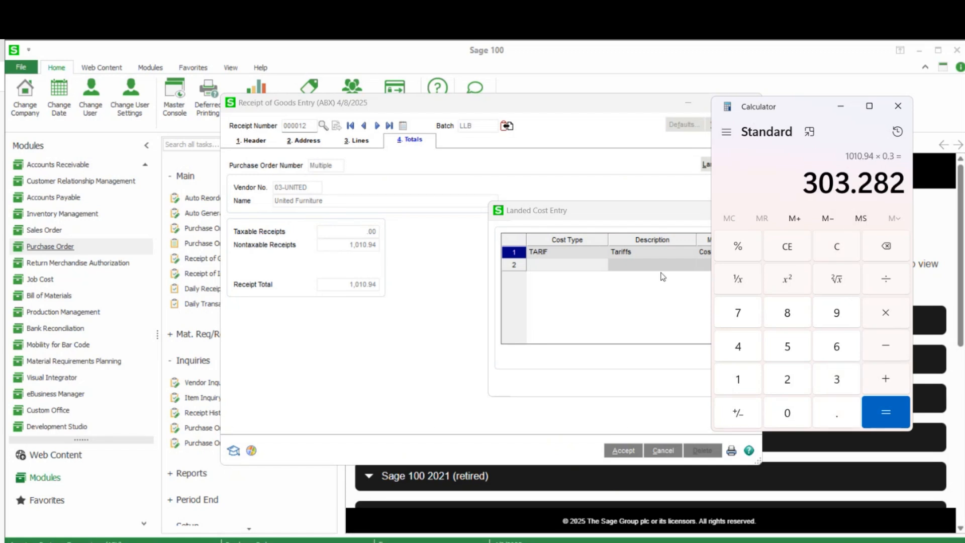
Enter 303.28 as the TARIF landed cost amount, confirm the landed costs and accept the receipt.
{"action": "left_click", "coordinate": [663, 218]}
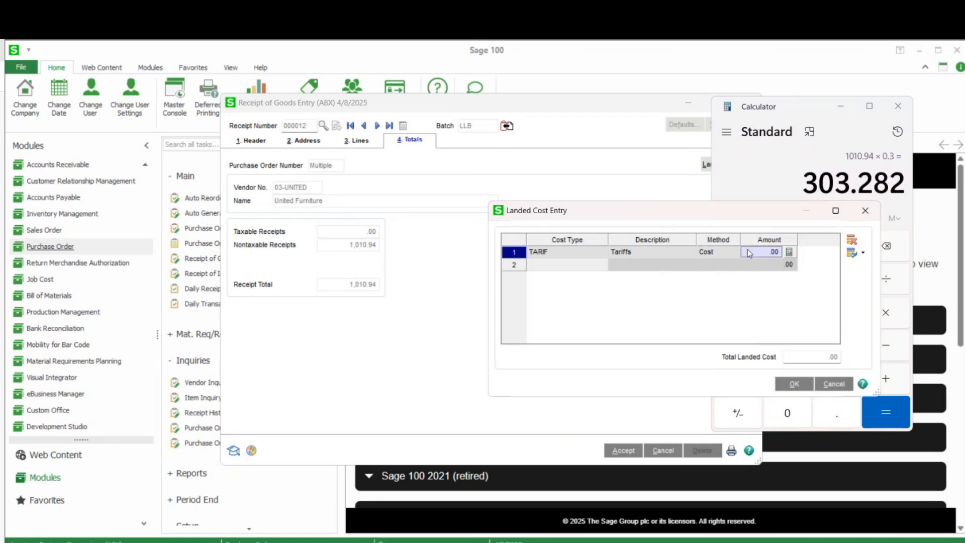
{"action": "type", "text": "303"}
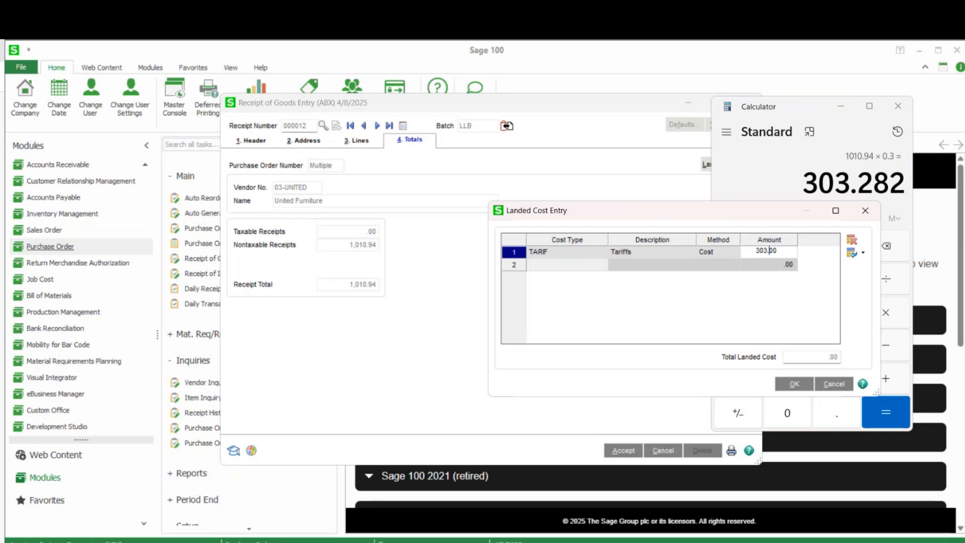
{"action": "type", "text": ".28"}
{"action": "key", "text": "Return"}
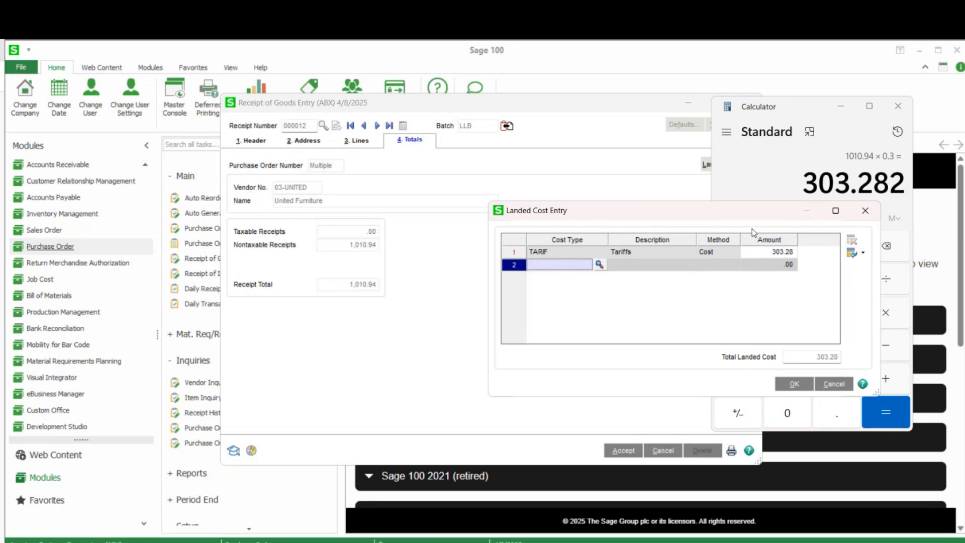
{"action": "left_click", "coordinate": [794, 383]}
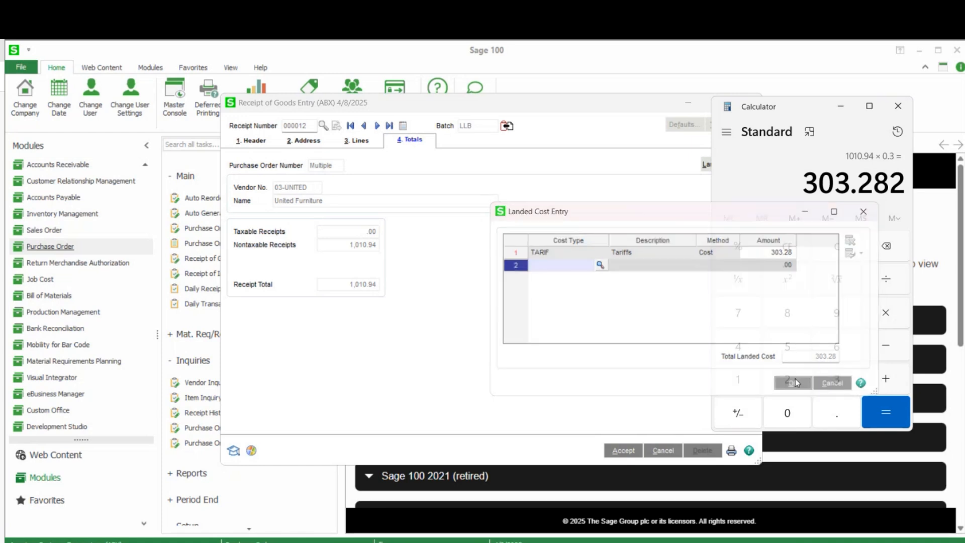
{"action": "left_click", "coordinate": [624, 451]}
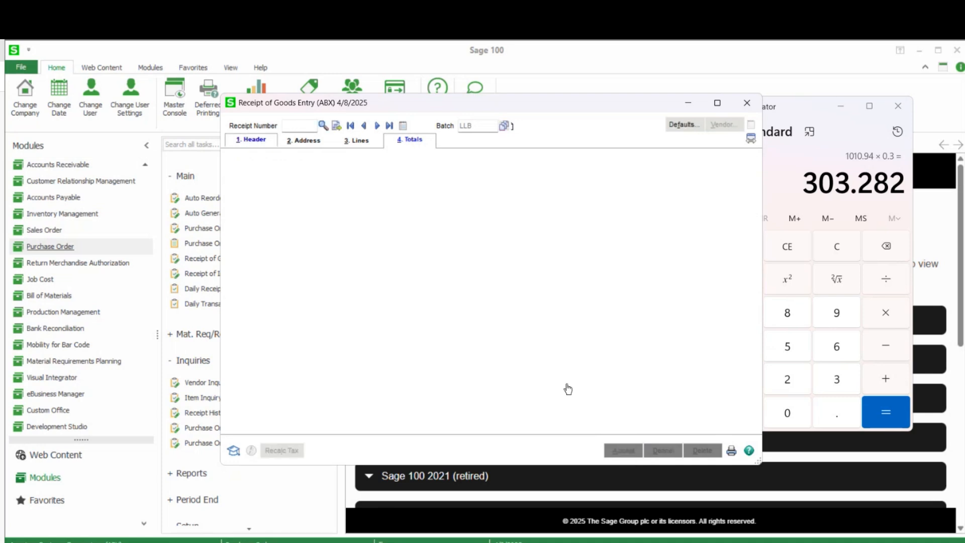
Open the Daily Receipt Registers for batch LLB from Receipt of Goods Entry.
{"action": "left_click", "coordinate": [731, 451]}
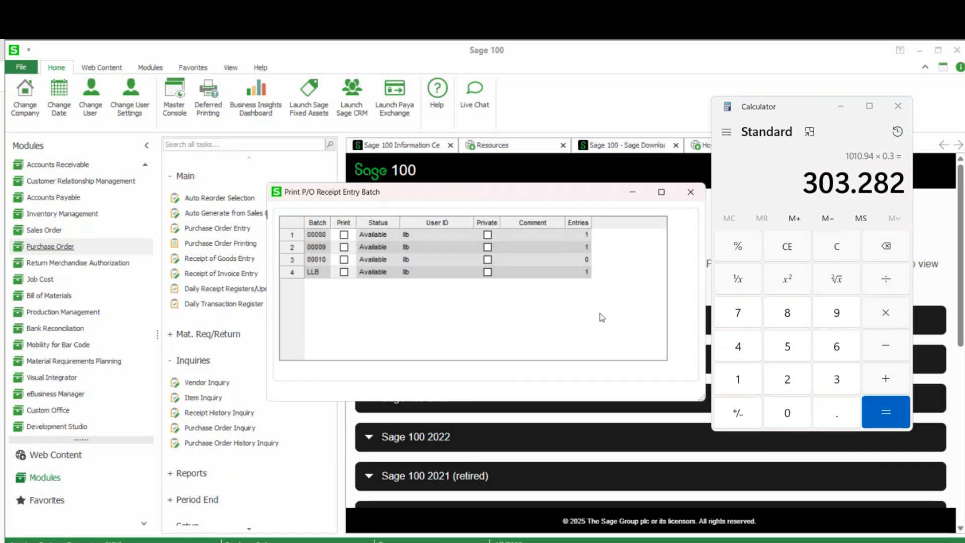
{"action": "left_click", "coordinate": [342, 272]}
{"action": "left_click", "coordinate": [622, 393]}
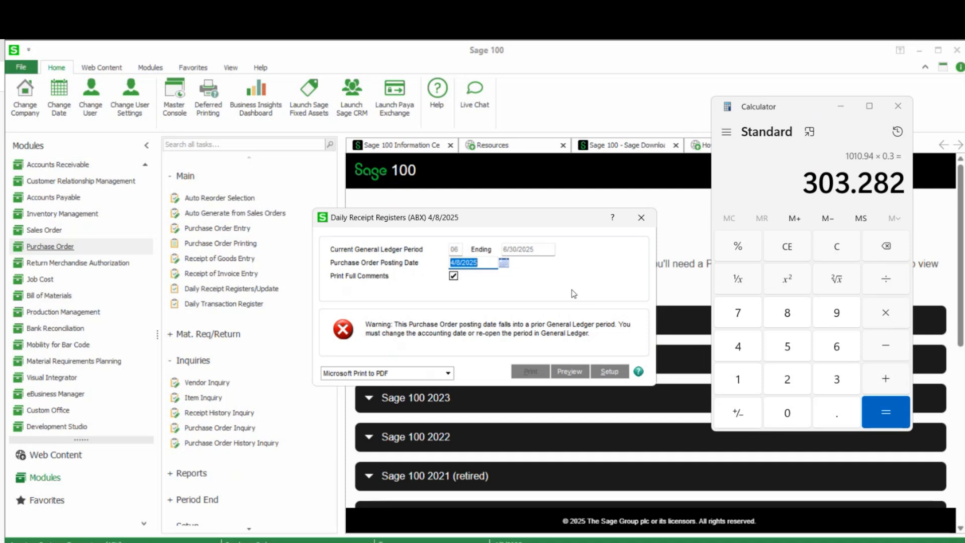
Set the purchase order posting date to 6/11/2025 and preview the Receipt of Goods Register, minimizing Calculator.
{"action": "type", "text": "061125"}
{"action": "key", "text": "Tab"}
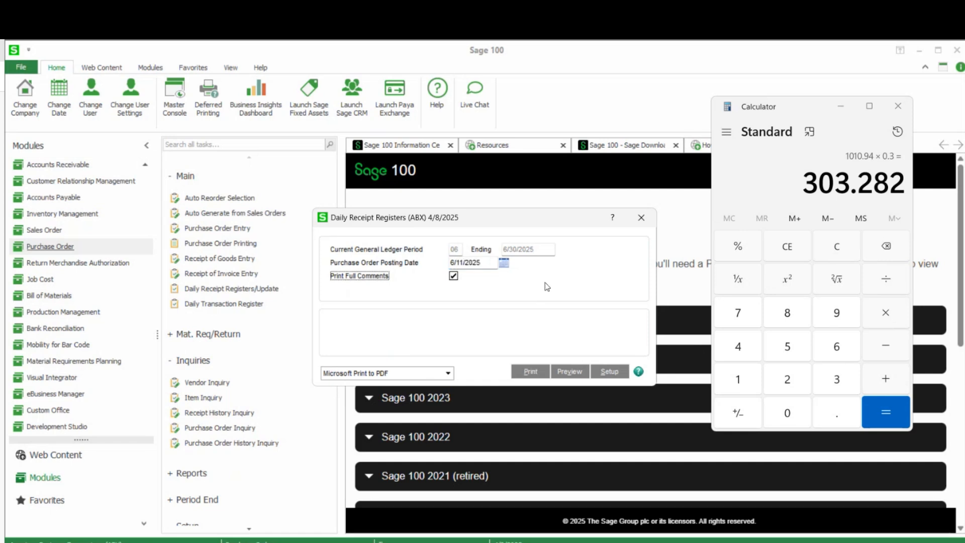
{"action": "left_click", "coordinate": [578, 373]}
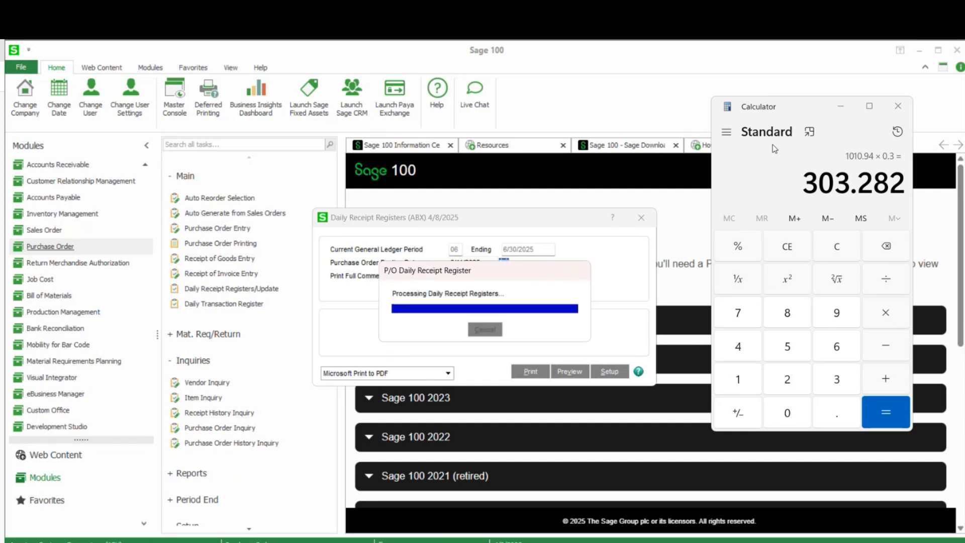
{"action": "left_click", "coordinate": [839, 107]}
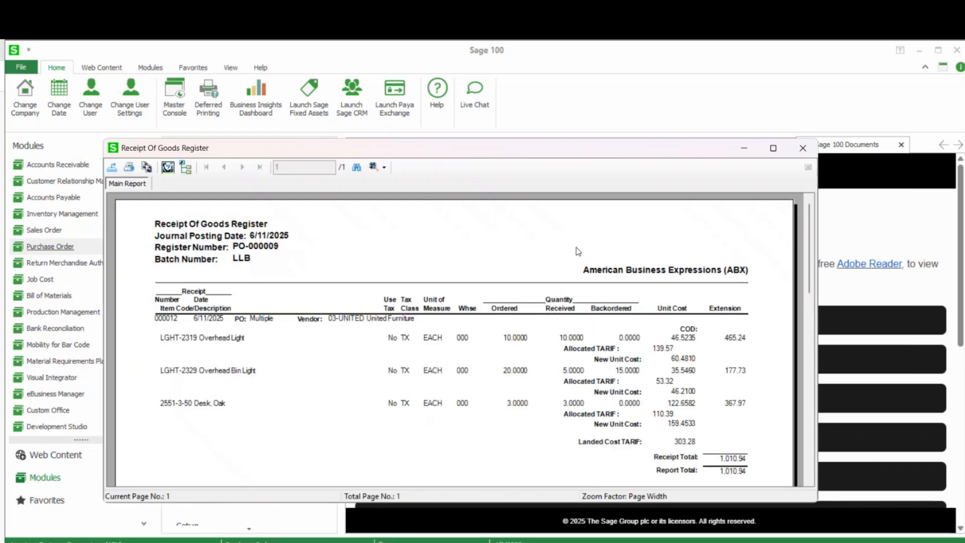
Examine the register's landed cost allocation and check LGHT-2319's allocated tariff by computing 465.24 × 0.3 in Calculator.
{"action": "left_click_drag", "start_coordinate": [454, 151], "coordinate": [411, 81]}
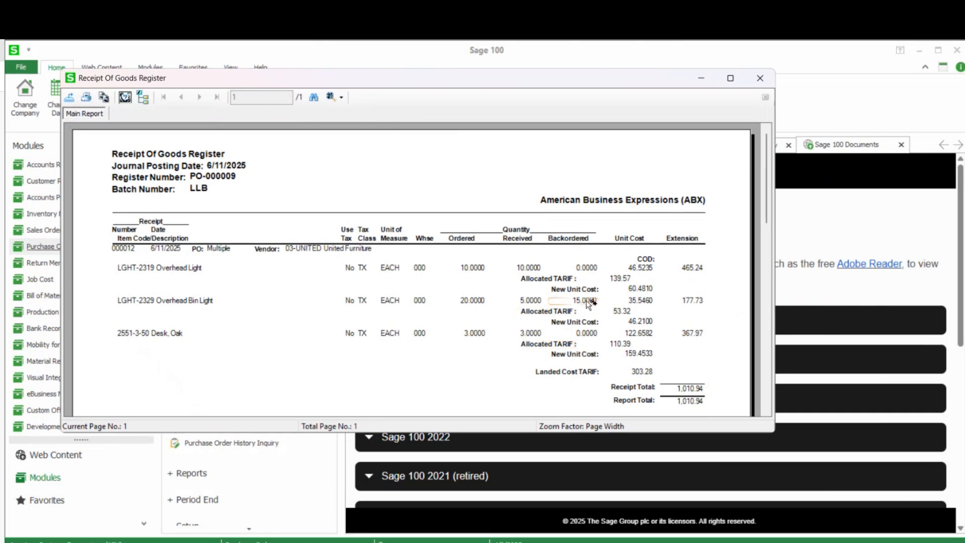
{"action": "left_click", "coordinate": [644, 372]}
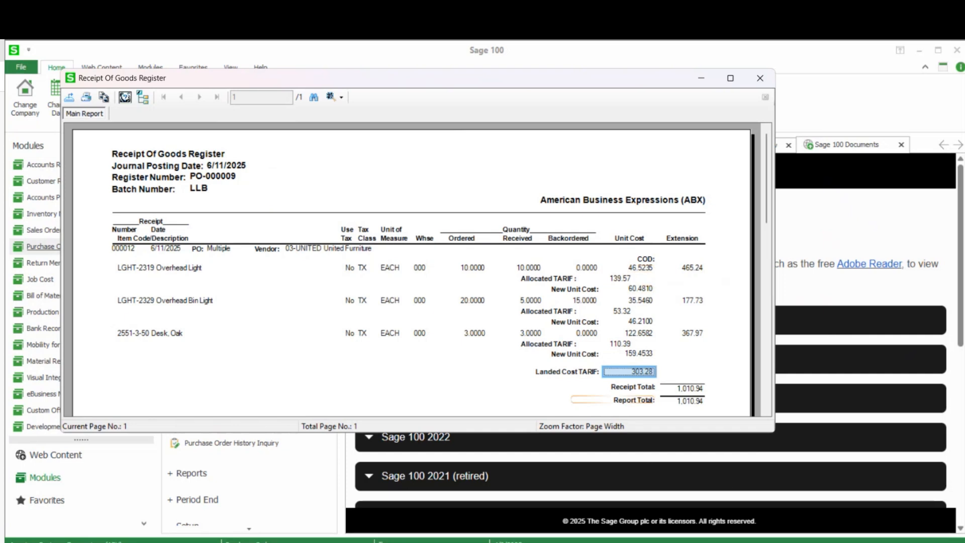
{"action": "left_click", "coordinate": [750, 468]}
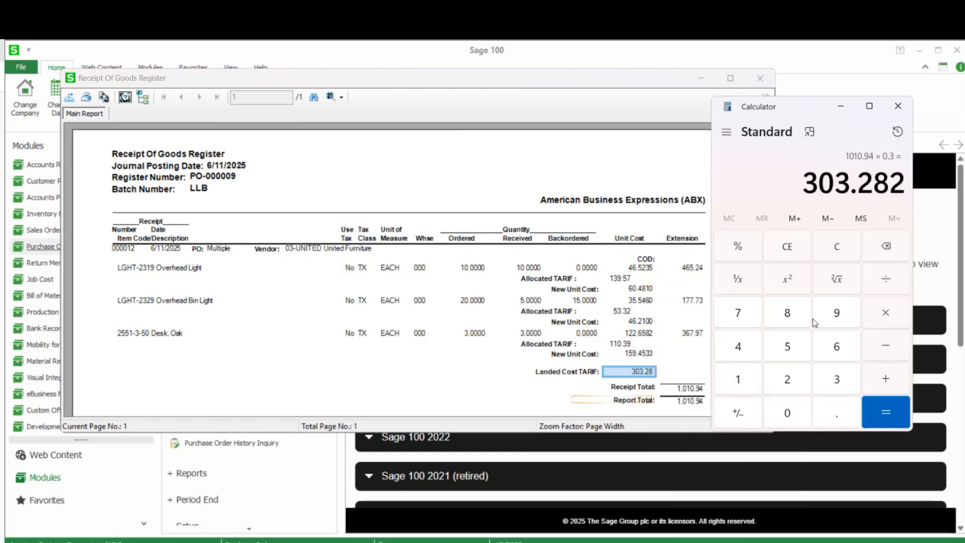
{"action": "left_click", "coordinate": [837, 247]}
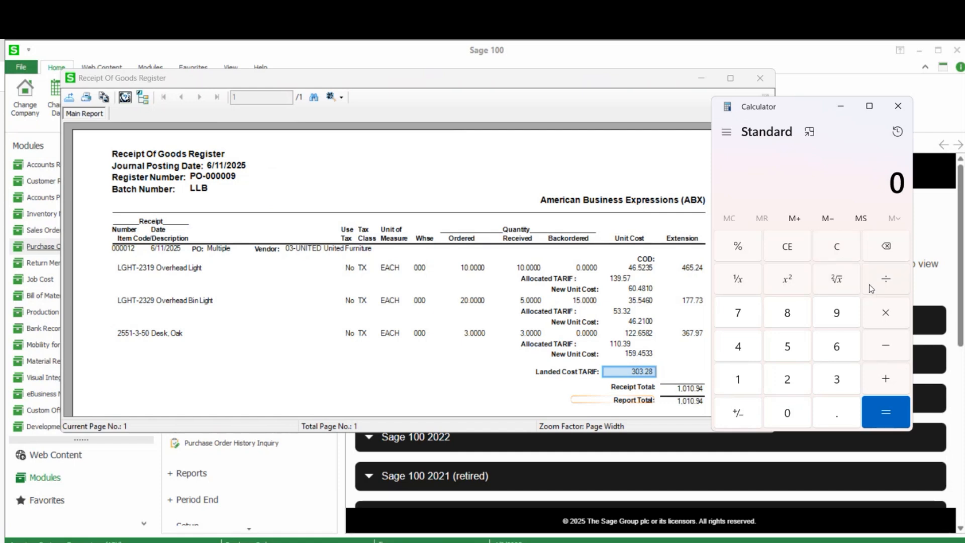
{"action": "type", "text": "465.24"}
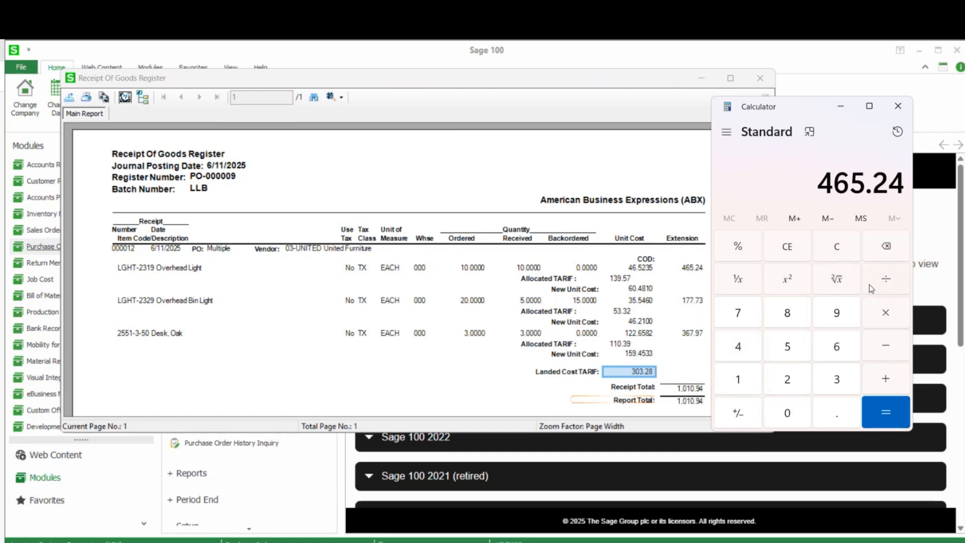
{"action": "type", "text": "*0.3"}
{"action": "key", "text": "Return"}
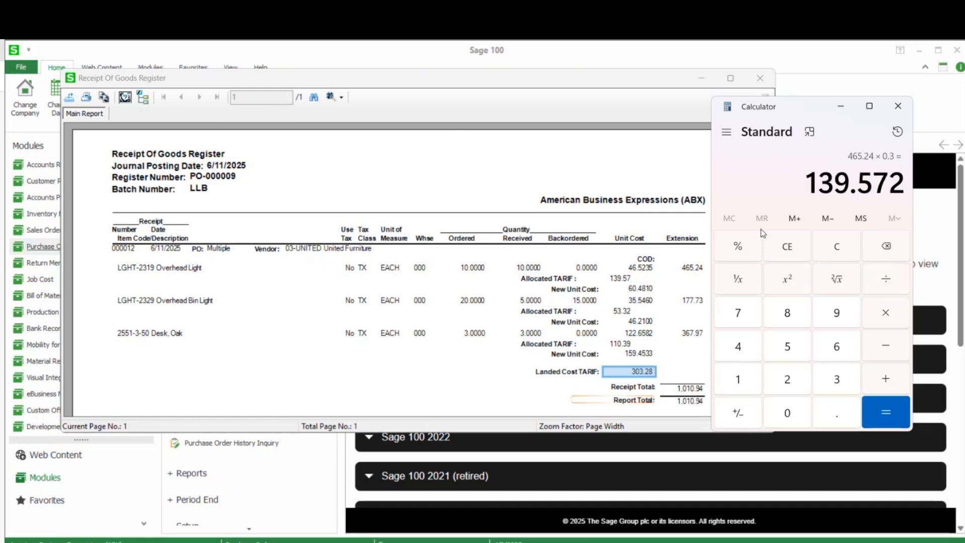
{"action": "left_click", "coordinate": [617, 282]}
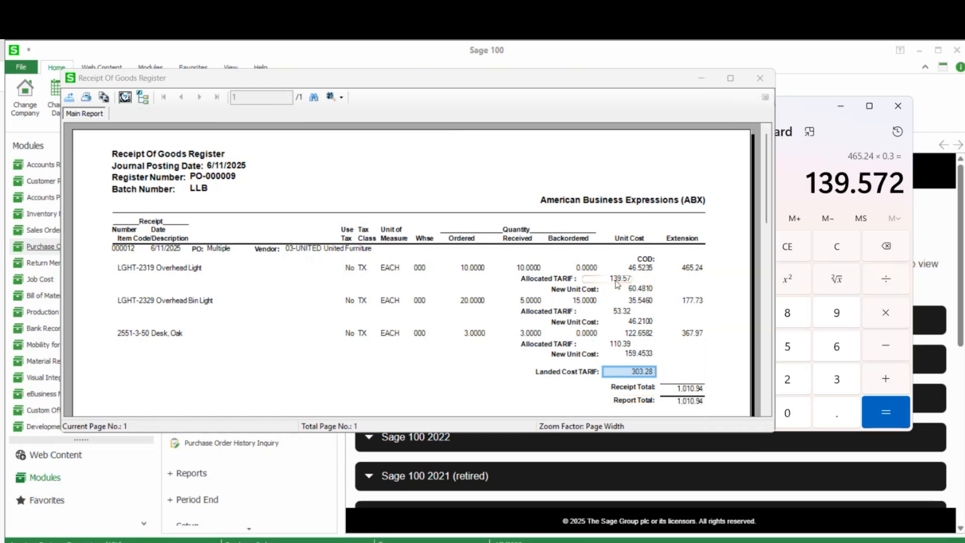
{"action": "left_click", "coordinate": [475, 376]}
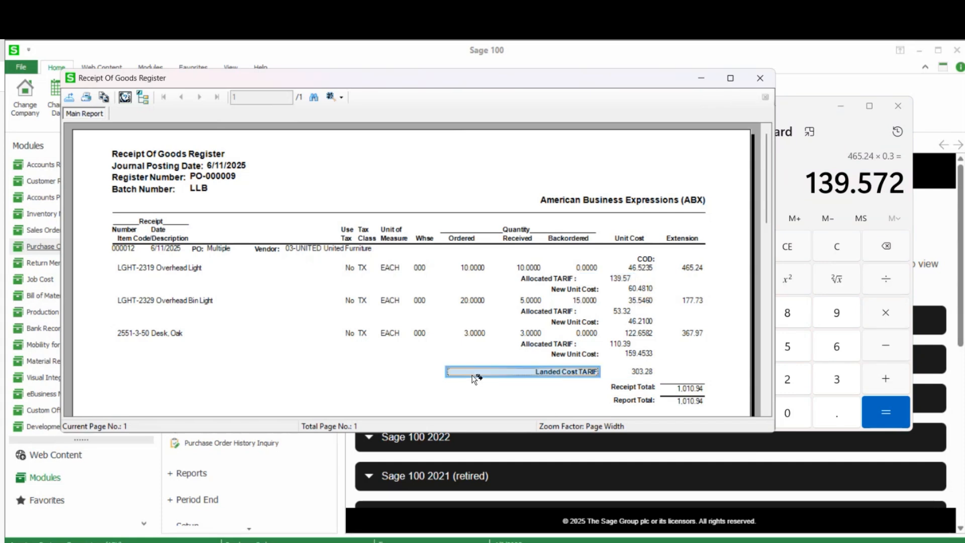
{"action": "left_click", "coordinate": [402, 386]}
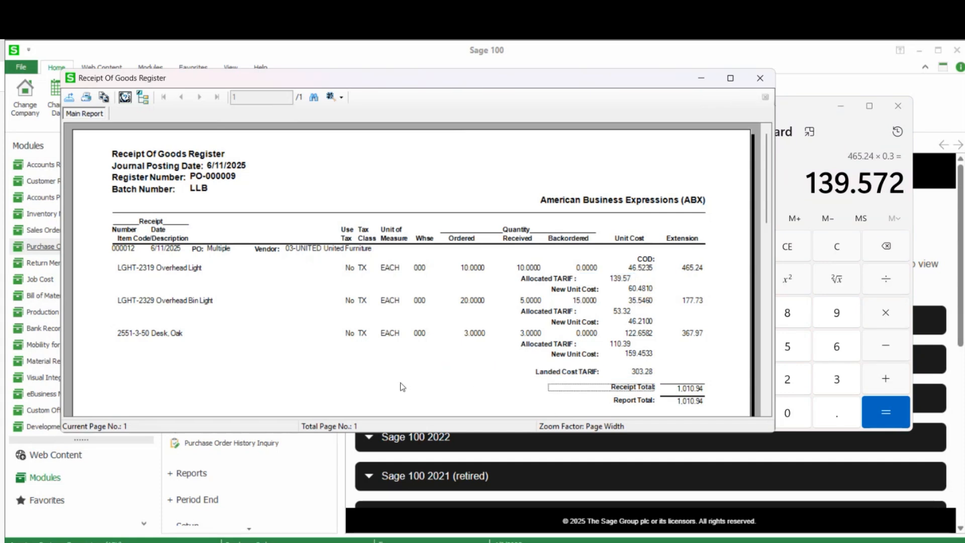